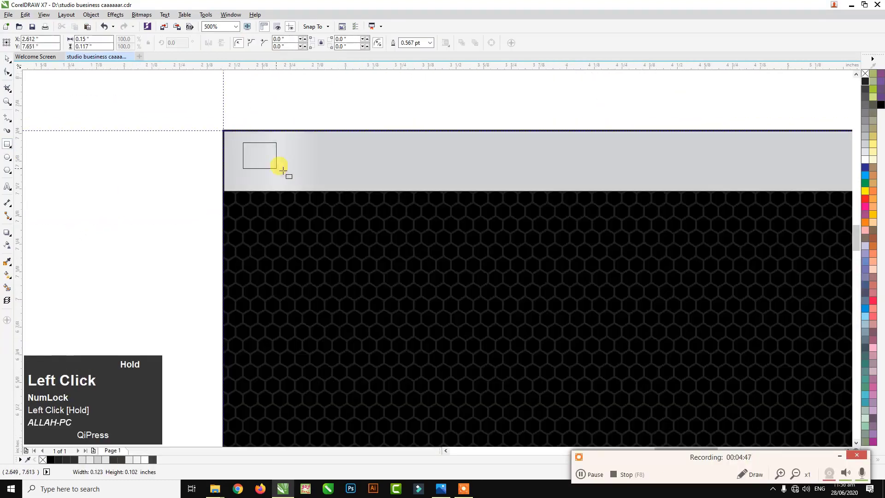
# Step: Draw a gradient-filled rounded viewfinder on the card's upper grey bar, with a white panel centred inside and a 1.5 pt outline
pyautogui.click(234, 118)
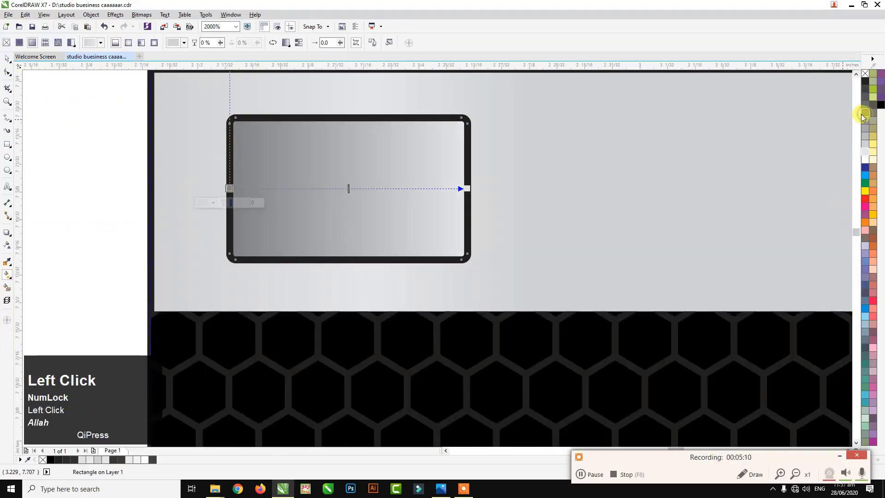
pyautogui.moveTo(306, 170); pyautogui.dragTo(382, 214)
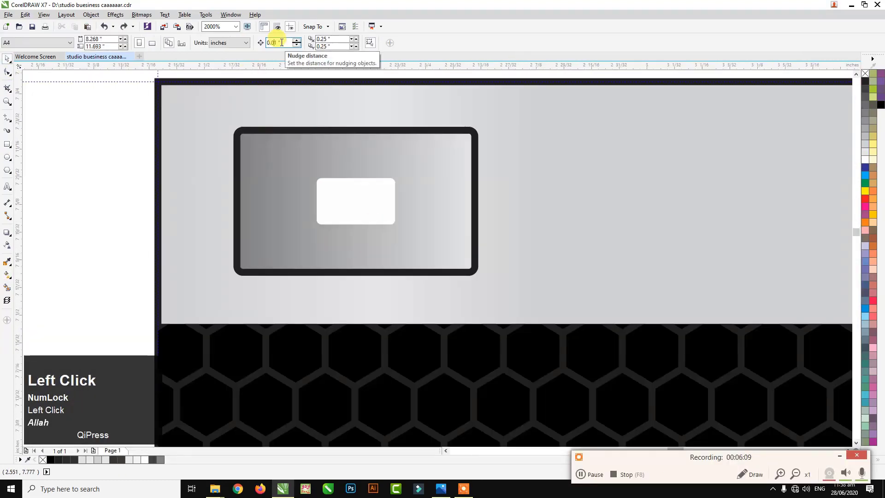
pyautogui.moveTo(408, 238); pyautogui.dragTo(325, 287)
pyautogui.moveTo(414, 202); pyautogui.dragTo(324, 151)
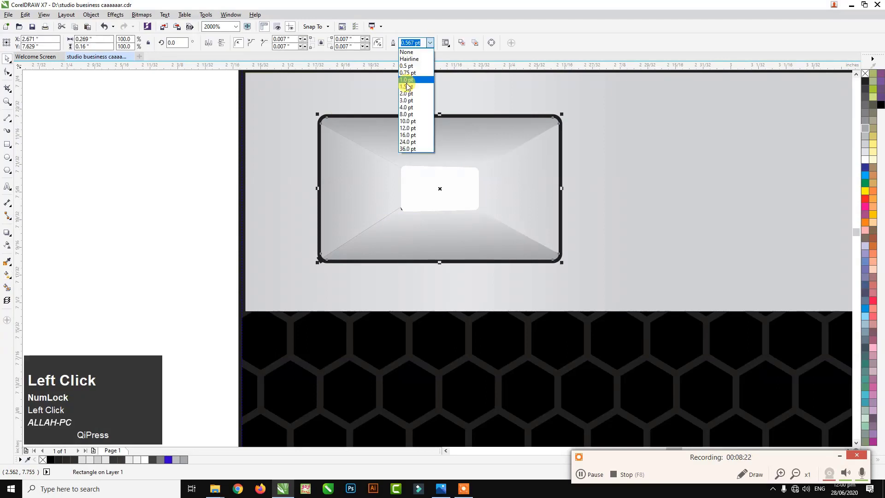
pyautogui.click(407, 87)
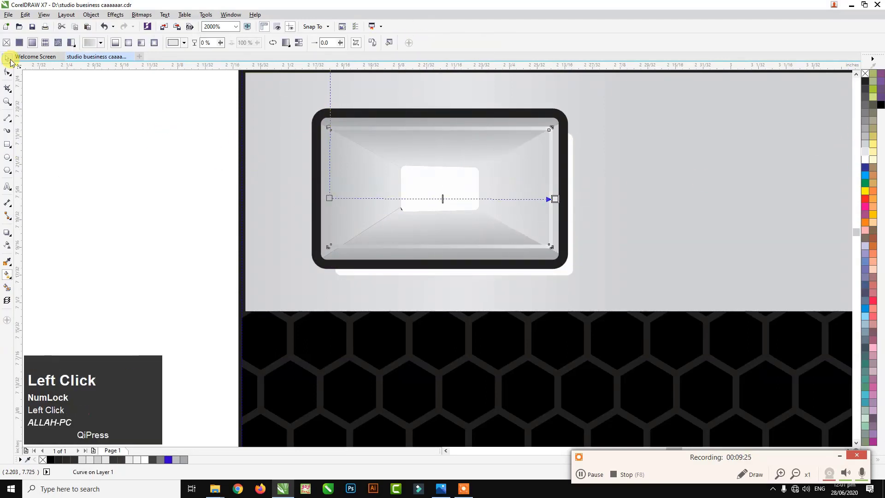
# Step: Draw a black band about 0.235 by 0.058 inches across the viewfinder behind the central panel, plus a rectangle over its left side
pyautogui.scroll(1, 469, 162)
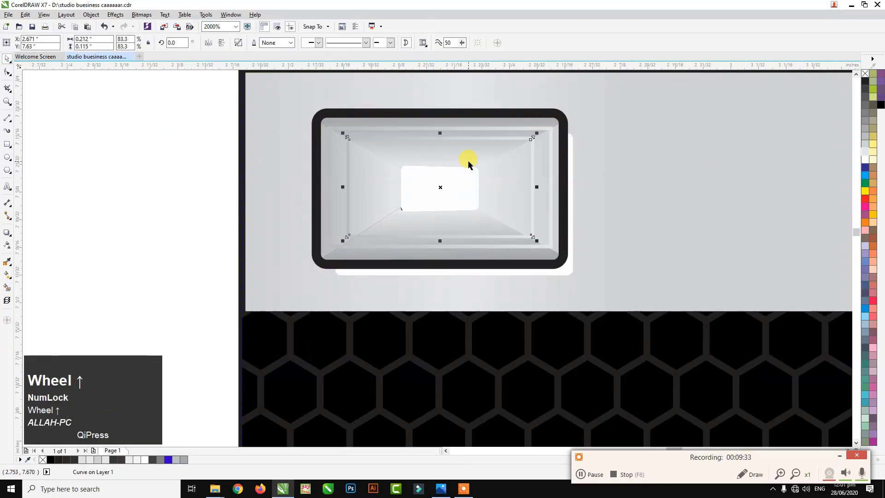
pyautogui.moveTo(334, 176); pyautogui.dragTo(394, 206)
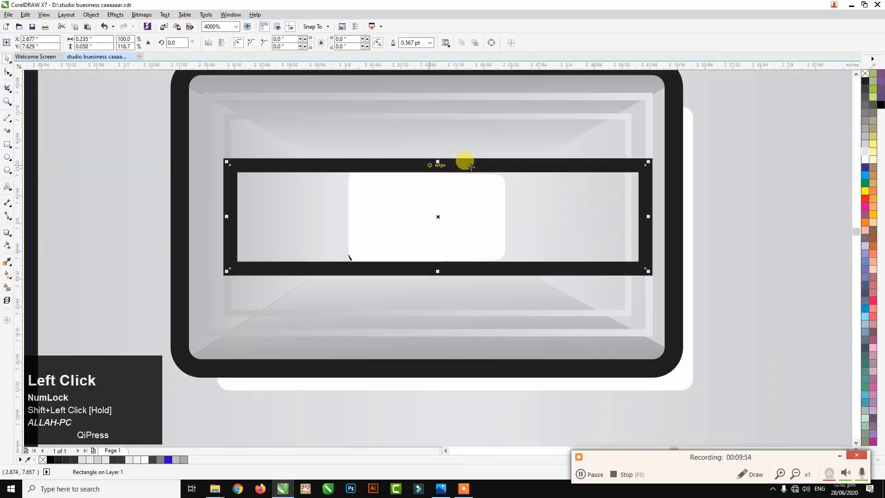
pyautogui.hotkey('shift', 'pageup')
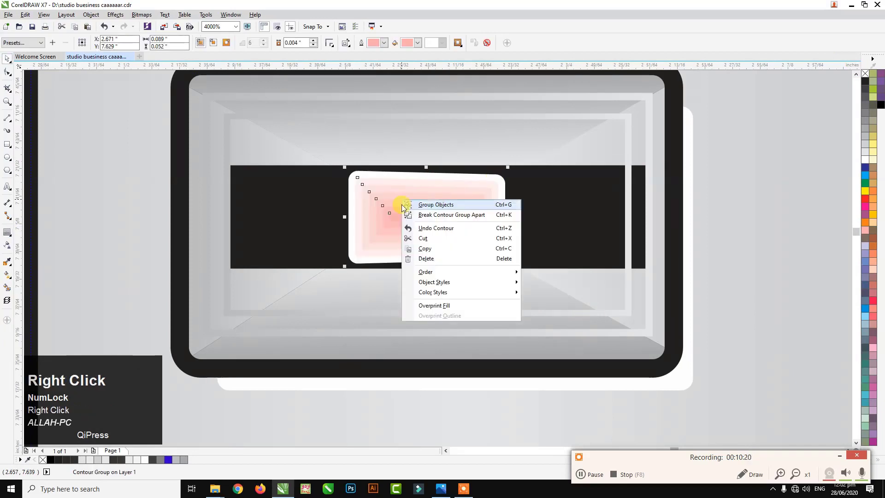
pyautogui.hotkey('ctrl', 'z')
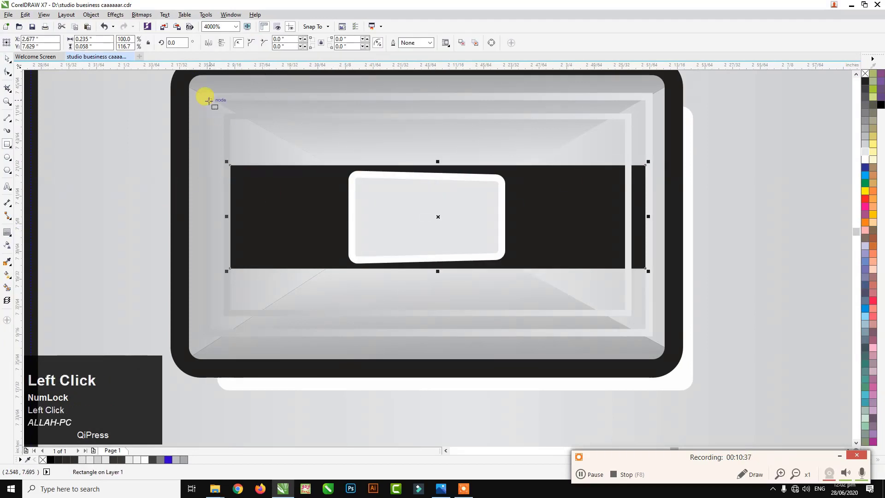
pyautogui.moveTo(198, 93); pyautogui.dragTo(316, 332)
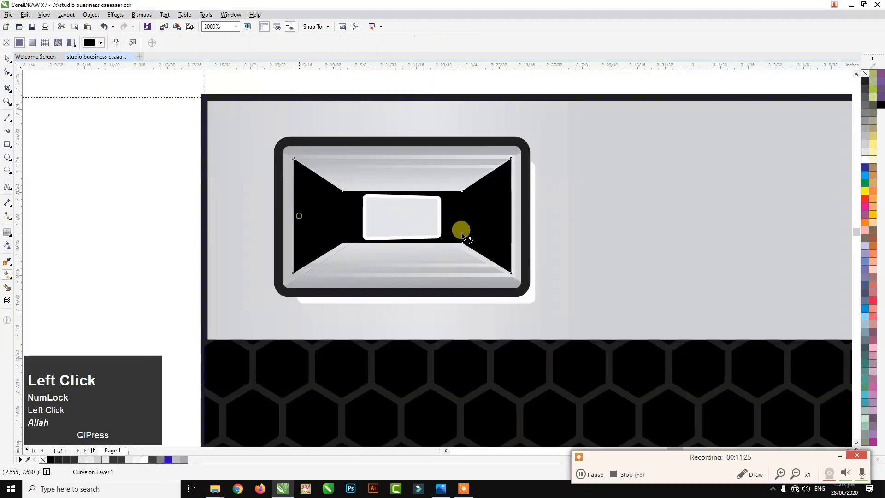
# Step: Overlay the viewfinder's left third with a uniformly transparent black rectangle of about 0.089 by 0.162 inches without an outline
pyautogui.click(460, 231)
pyautogui.click(7, 144)
pyautogui.moveTo(283, 145); pyautogui.dragTo(363, 290)
pyautogui.click(865, 82)
pyautogui.rightClick(865, 74)
pyautogui.click(7, 245)
pyautogui.click(19, 42)
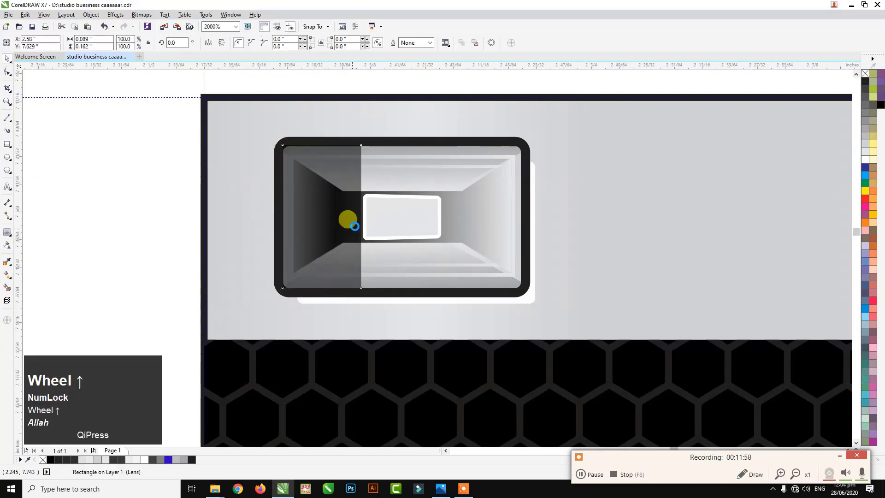
# Step: Group the viewfinder's objects and move the contact details onto the right half of the card's black area
pyautogui.scroll(-1, 257, 163)
pyautogui.hotkey('ctrl', 'g')
pyautogui.click(364, 182)
pyautogui.scroll(-2, 248, 138)
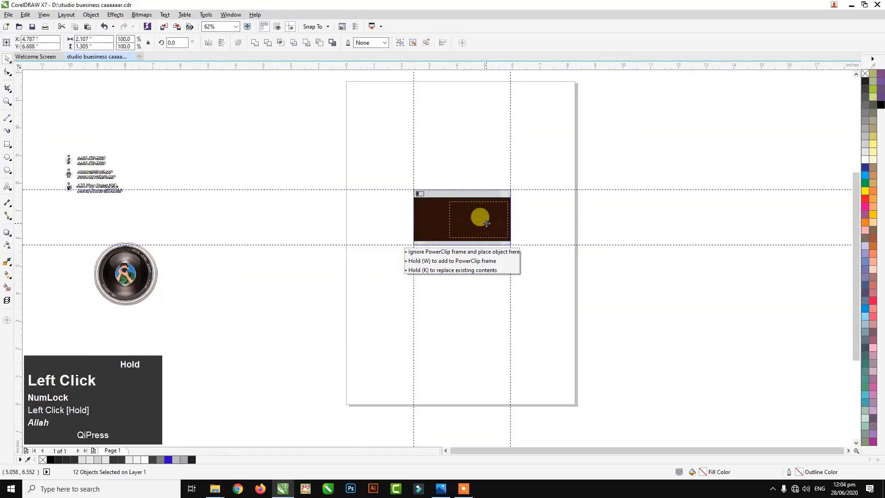
# Step: Draw a vertical dashed 2-point line to the left of the contact icons on the card
pyautogui.click(7, 118)
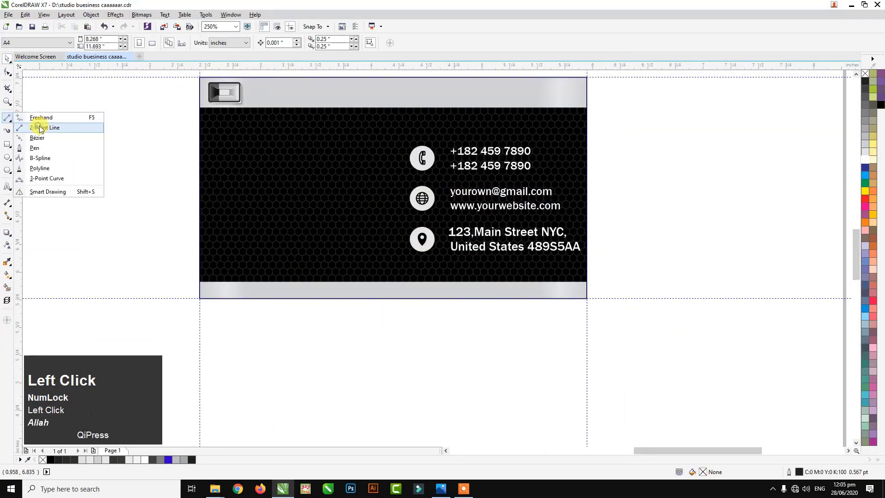
pyautogui.click(41, 127)
pyautogui.moveTo(385, 148); pyautogui.dragTo(386, 254)
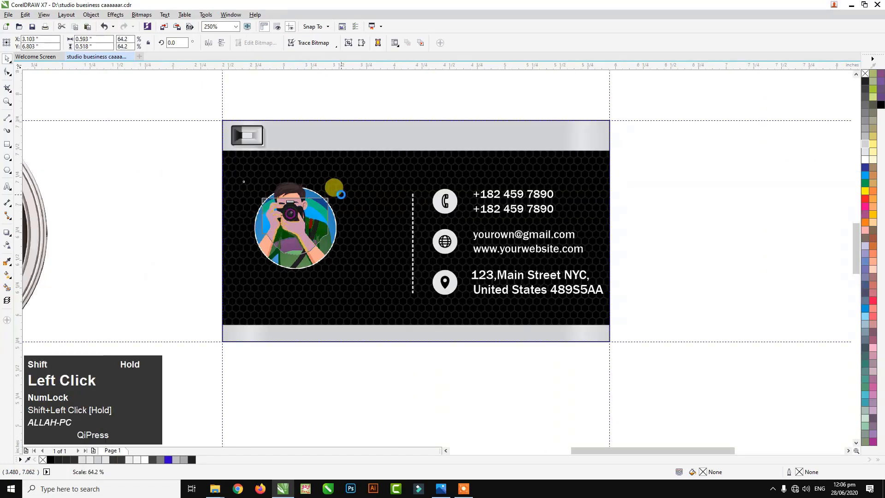
# Step: Shrink the round photographer picture on the card and add the white text INQALAB GRAPHICS beside it
pyautogui.moveTo(341, 195); pyautogui.dragTo(262, 263)
pyautogui.scroll(1, 263, 258)
pyautogui.click(7, 187)
pyautogui.click(282, 233)
pyautogui.write('INQALAB')
pyautogui.click(865, 160)
pyautogui.write('GRAPHICS')
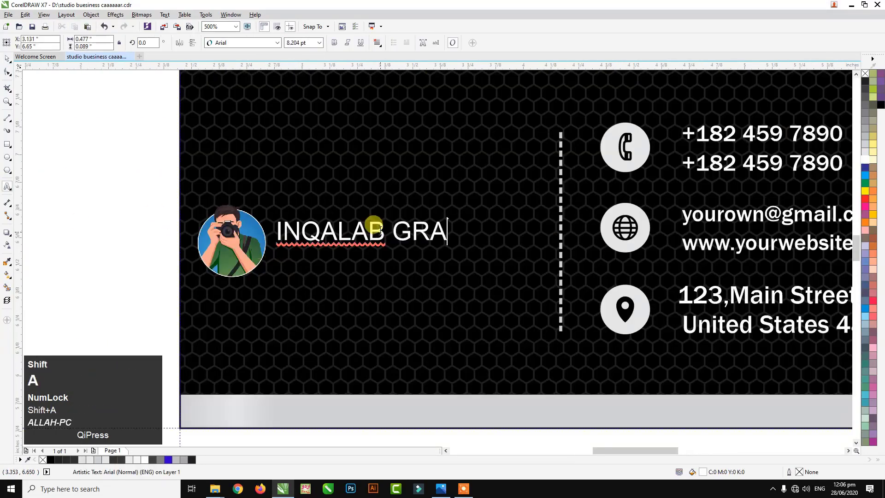
pyautogui.click(277, 43)
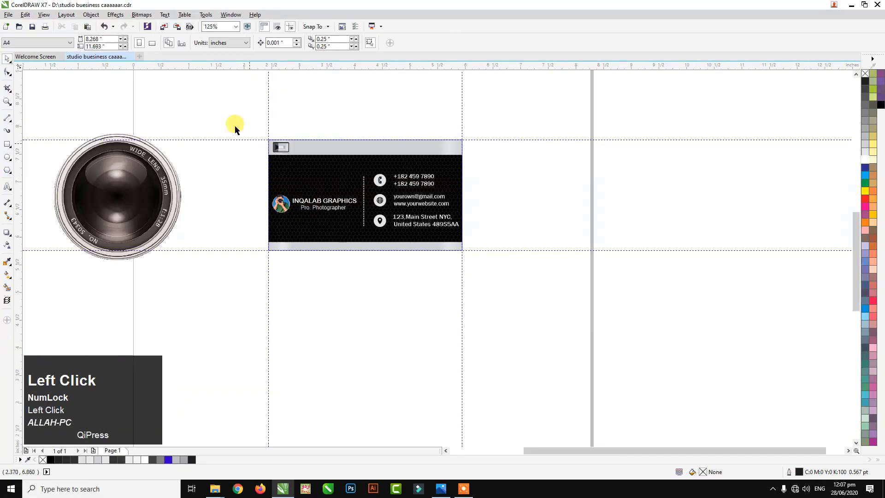
# Step: Duplicate the card directly below the original and delete the copy's logo, text and contact details
pyautogui.moveTo(340, 142); pyautogui.dragTo(339, 257)
pyautogui.press('Delete')
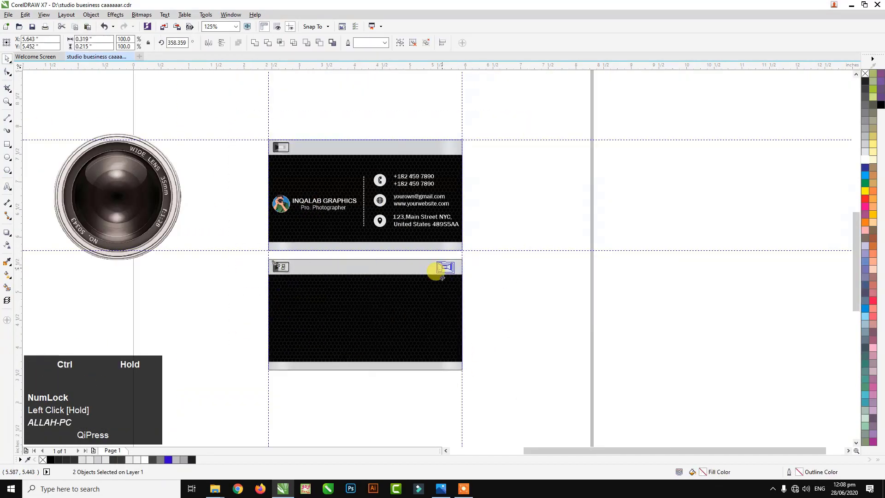
# Step: Draw a black rounded grille on the lower card's grey bar and fill it with evenly repeated vertical gradient bars
pyautogui.scroll(3, 435, 262)
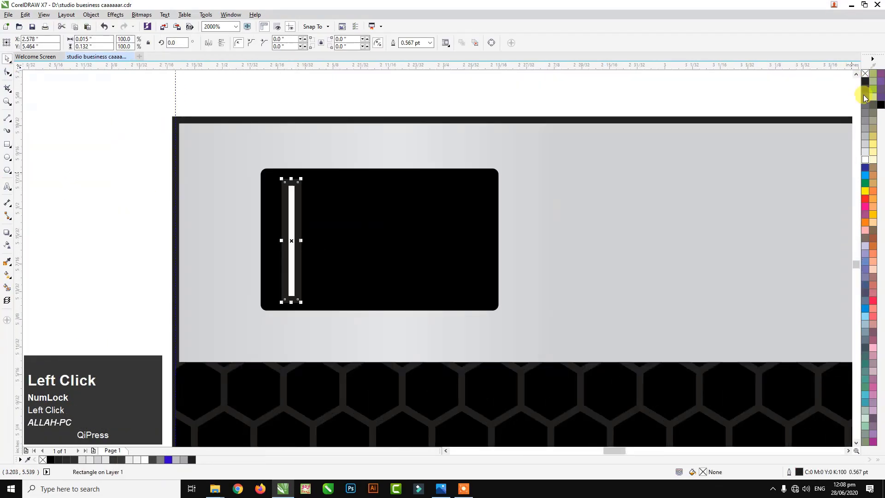
pyautogui.scroll(2, 203, 132)
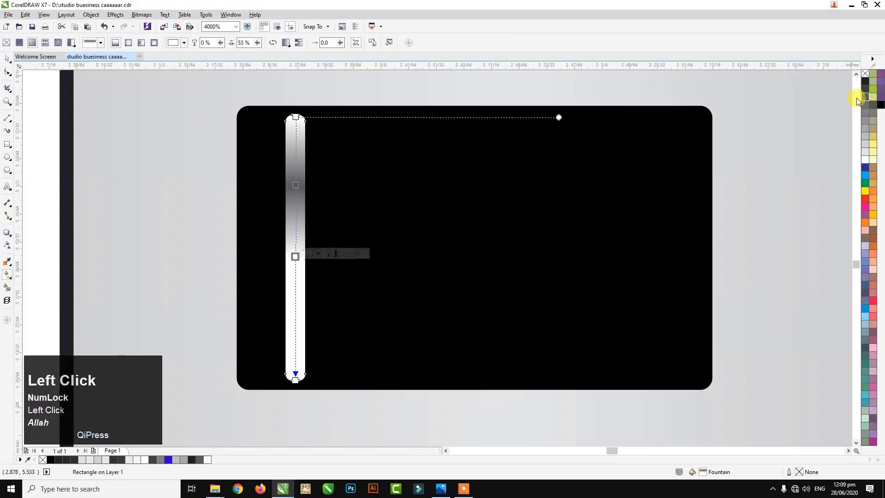
pyautogui.hotkey('ctrl', 'r')
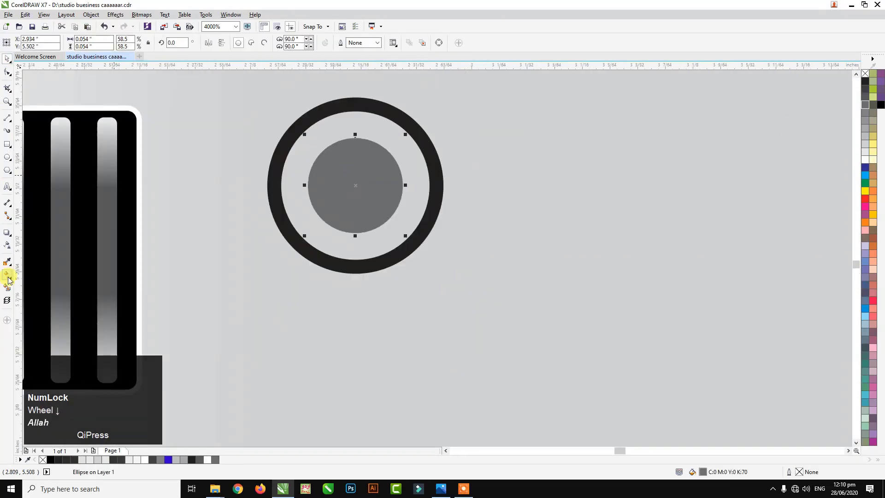
# Step: Fill the inner circle of the round knob beside the grille with an elliptical gradient highlighted at its upper left
pyautogui.scroll(1, 415, 216)
pyautogui.moveTo(336, 184); pyautogui.dragTo(300, 143)
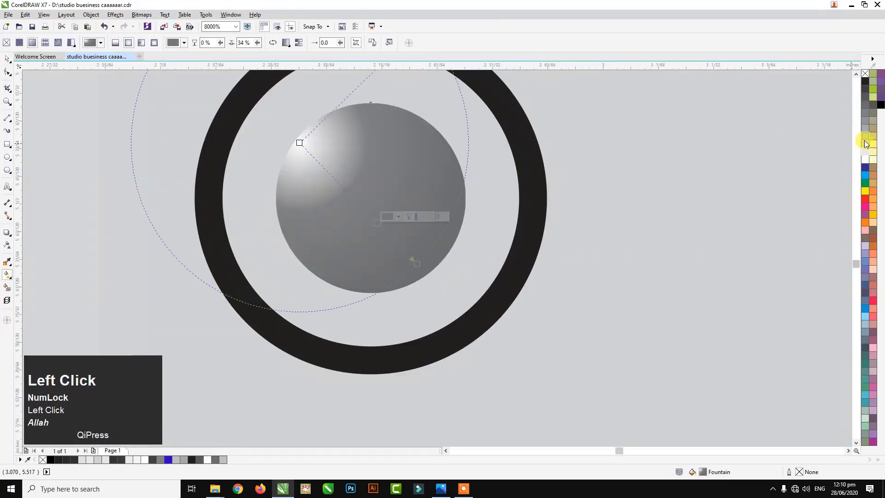
pyautogui.scroll(-3, 477, 210)
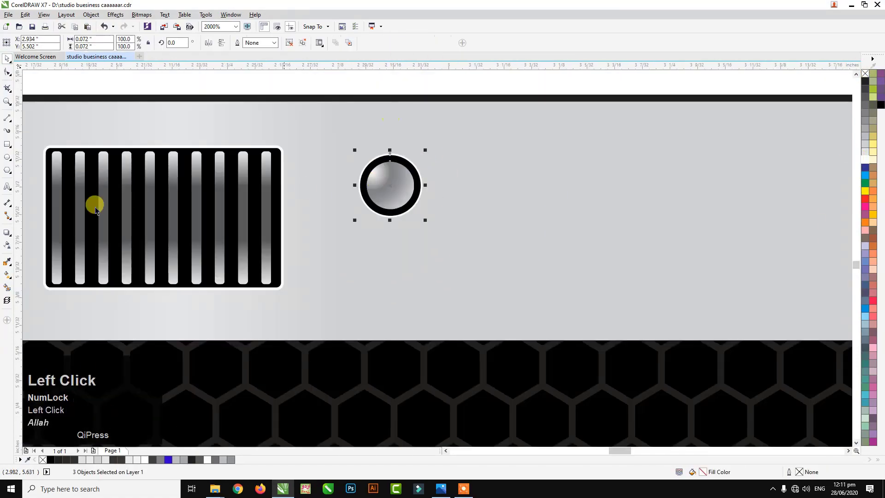
# Step: Scale the lens picture onto the right half of the lower card and add the title COLOR STUDIO to its left
pyautogui.scroll(-5, 369, 184)
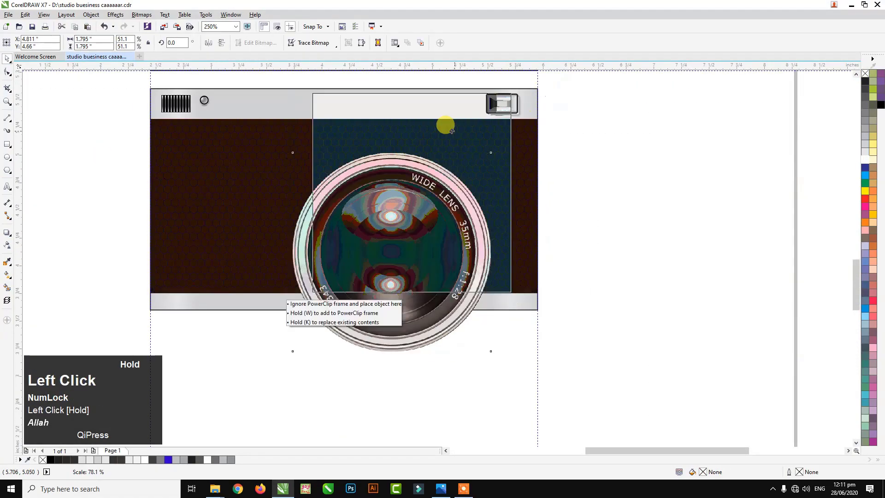
pyautogui.click(130, 181)
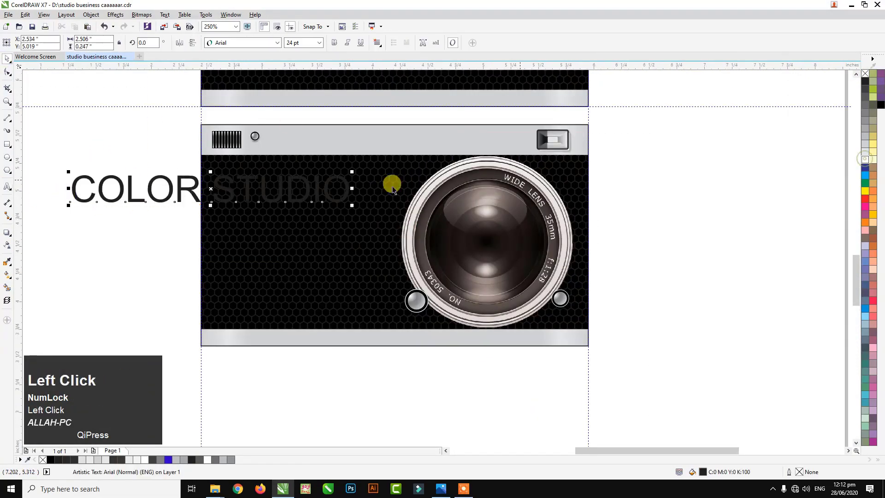
pyautogui.moveTo(249, 318); pyautogui.dragTo(253, 320)
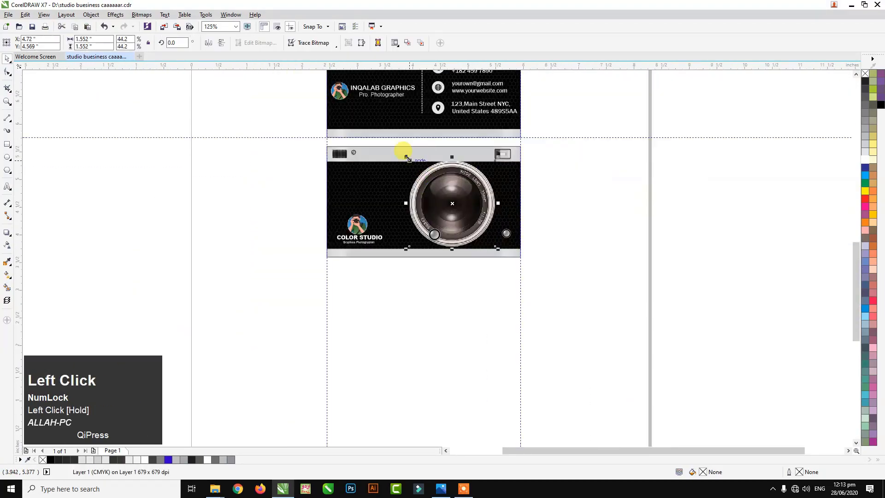
pyautogui.moveTo(401, 148); pyautogui.dragTo(524, 264)
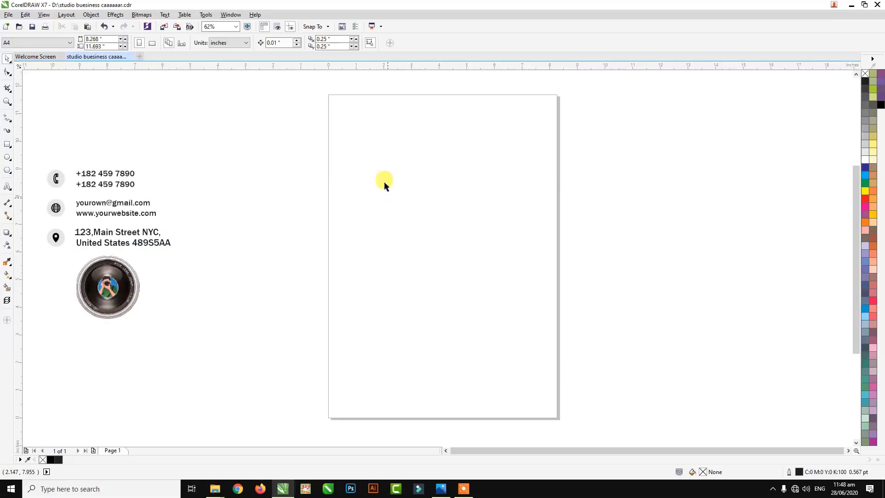
# Step: Draw a rectangle on the empty page, set its size to 3.5 by 2 inches and move it toward the page's centre
pyautogui.click(11, 175)
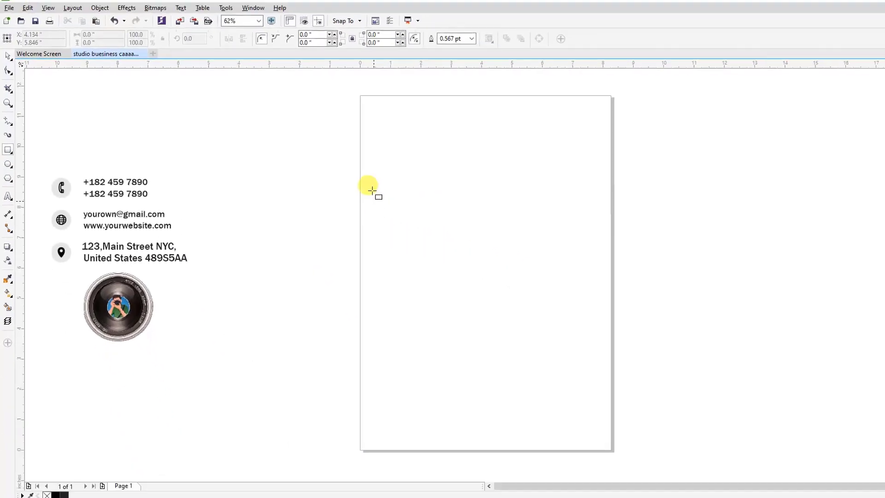
pyautogui.moveTo(370, 188)
pyautogui.mouseDown()
pyautogui.moveTo(438, 258)
pyautogui.moveTo(498, 278)
pyautogui.mouseUp()
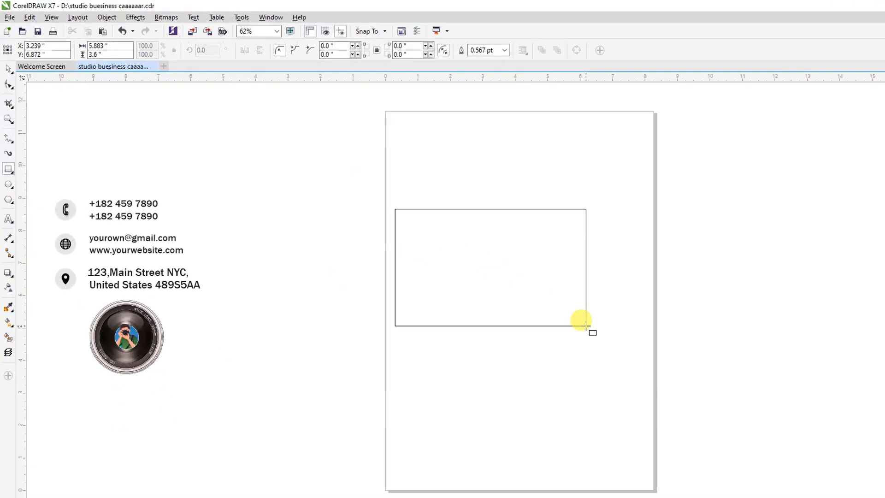
pyautogui.doubleClick(97, 38)
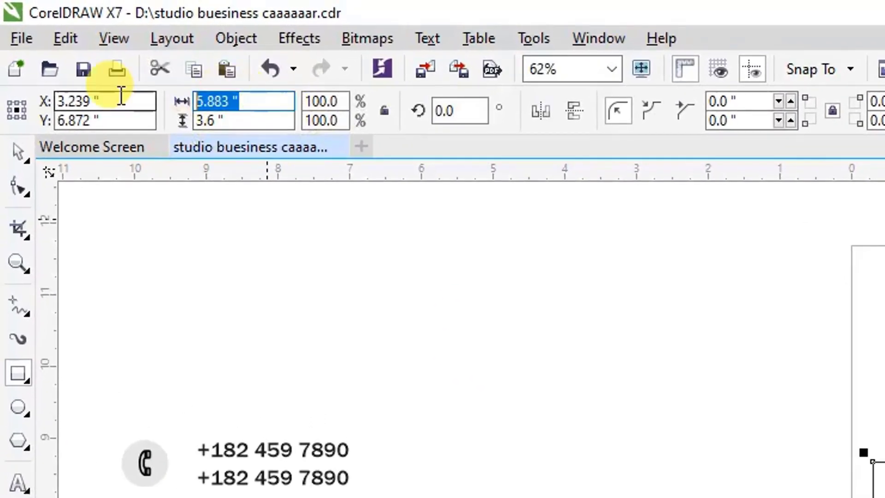
pyautogui.write('3.5')
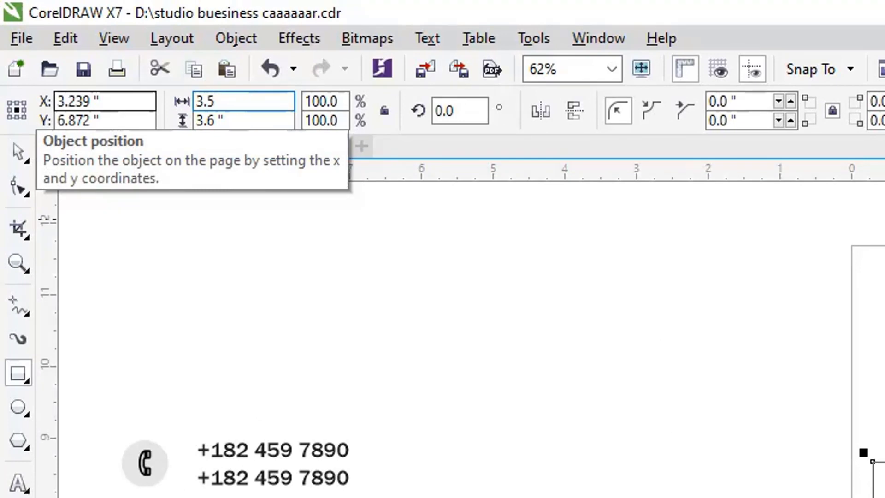
pyautogui.press('Tab')
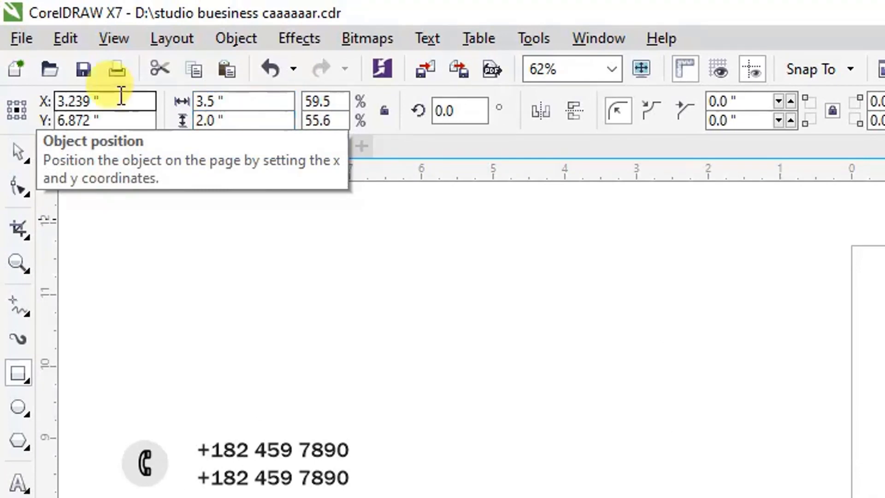
pyautogui.click(396, 233)
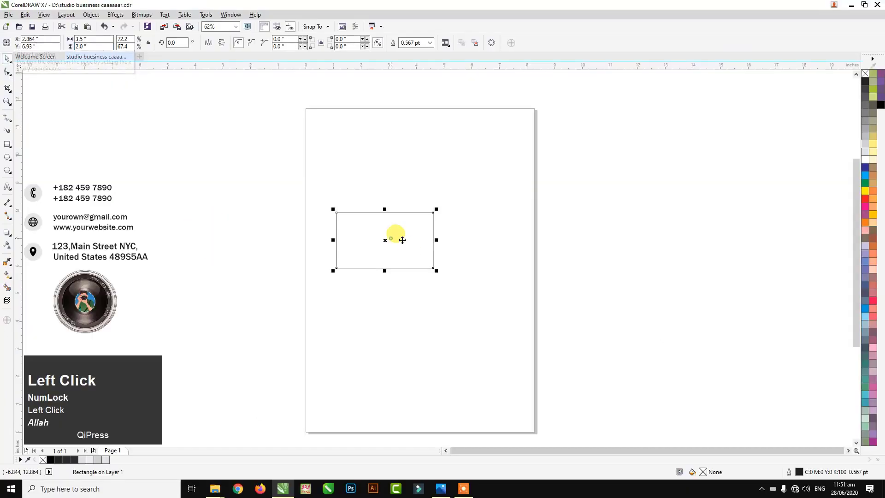
pyautogui.moveTo(402, 240); pyautogui.dragTo(428, 243)
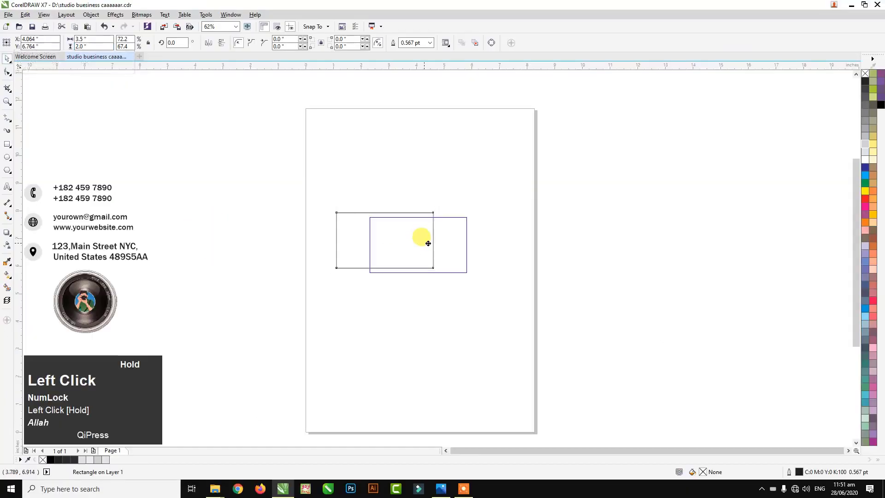
# Step: Place horizontal and vertical guidelines along all four edges of the card rectangle
pyautogui.scroll(3, 432, 227)
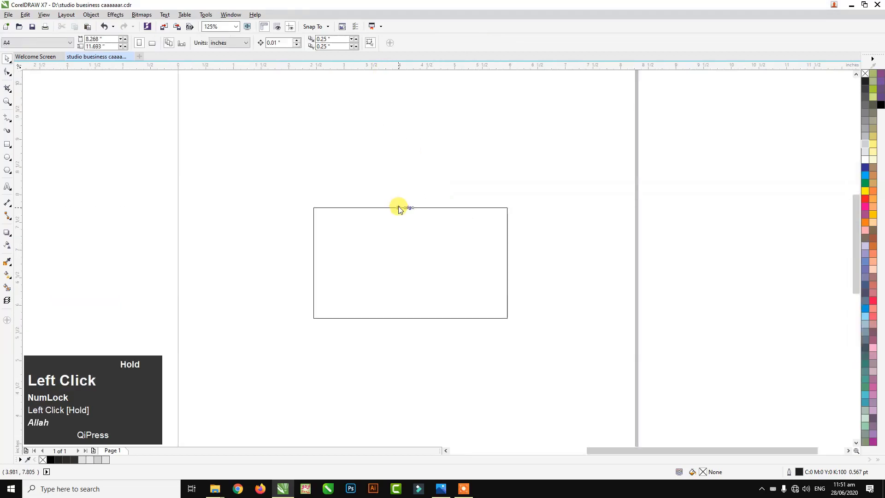
pyautogui.moveTo(399, 209); pyautogui.dragTo(399, 208)
pyautogui.moveTo(304, 207); pyautogui.dragTo(313, 318)
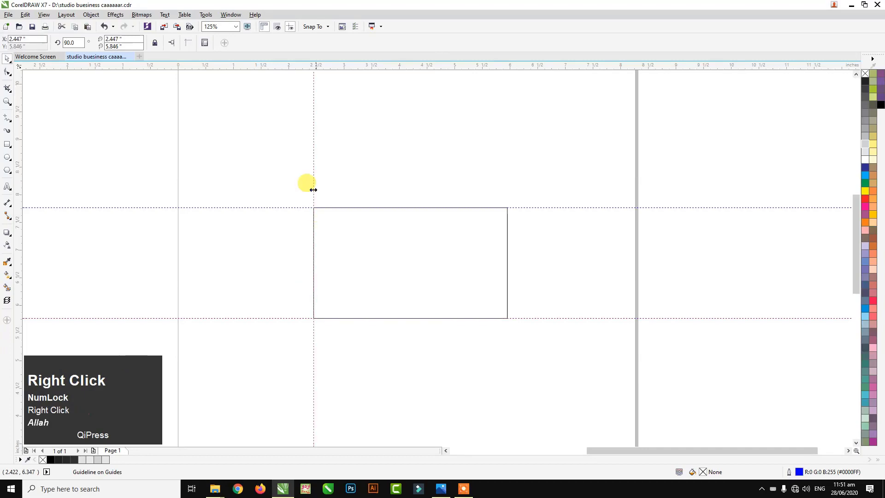
pyautogui.moveTo(313, 186); pyautogui.dragTo(496, 211)
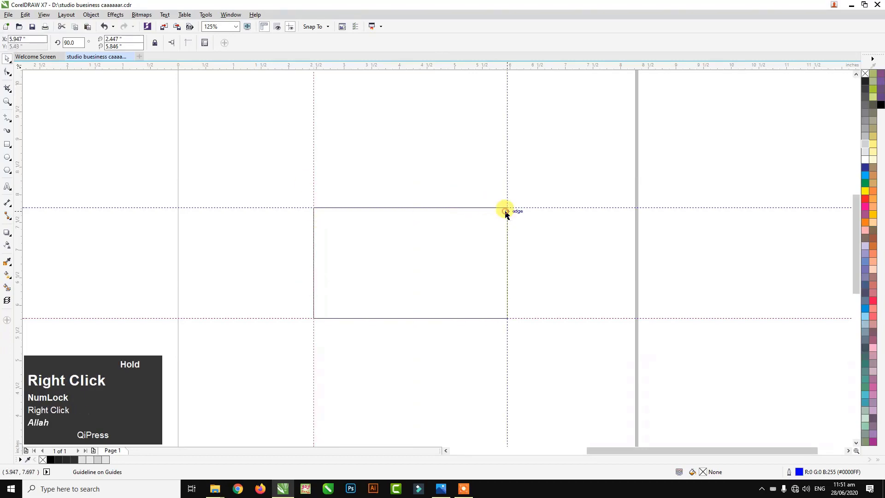
# Step: Draw a rectangle about 3.5 inches wide and 1.42 inches tall inside the card outline, spanning it from side guideline to side guideline
pyautogui.click(79, 223)
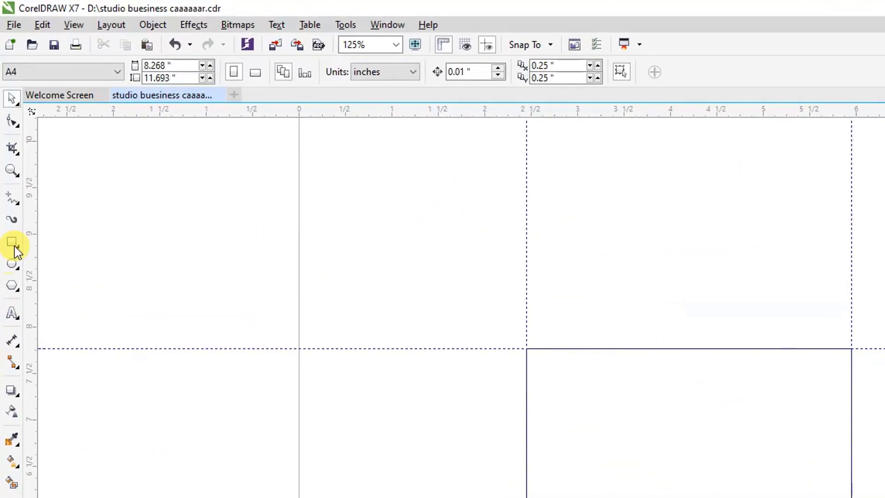
pyautogui.click(7, 145)
pyautogui.scroll(2, 564, 495)
pyautogui.scroll(-1, 457, 324)
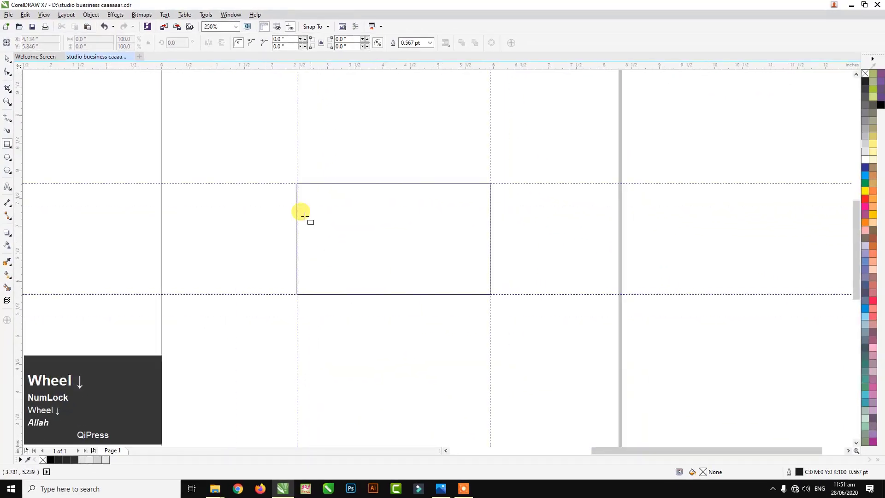
pyautogui.moveTo(295, 204); pyautogui.dragTo(369, 270)
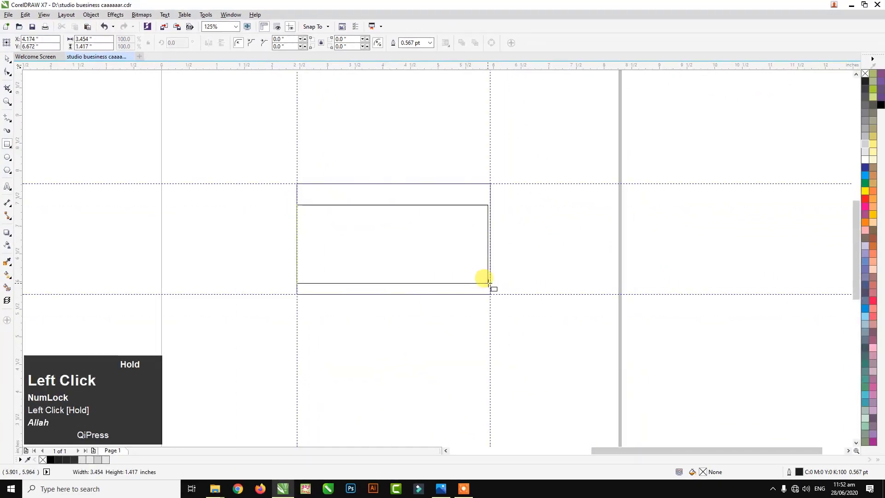
pyautogui.moveTo(479, 282); pyautogui.dragTo(479, 282)
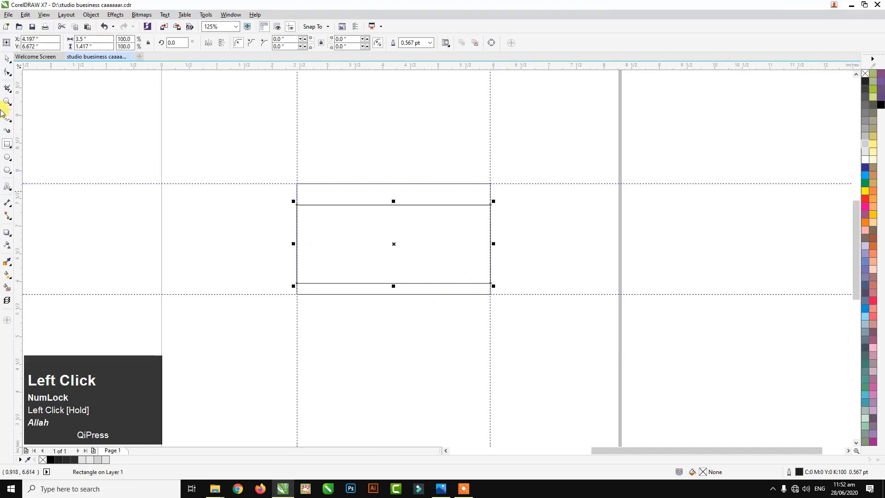
# Step: Stretch the inner rectangle's upper and lower edges outward to a height of about 1.51 inches and fill it with near-black
pyautogui.scroll(1, 395, 203)
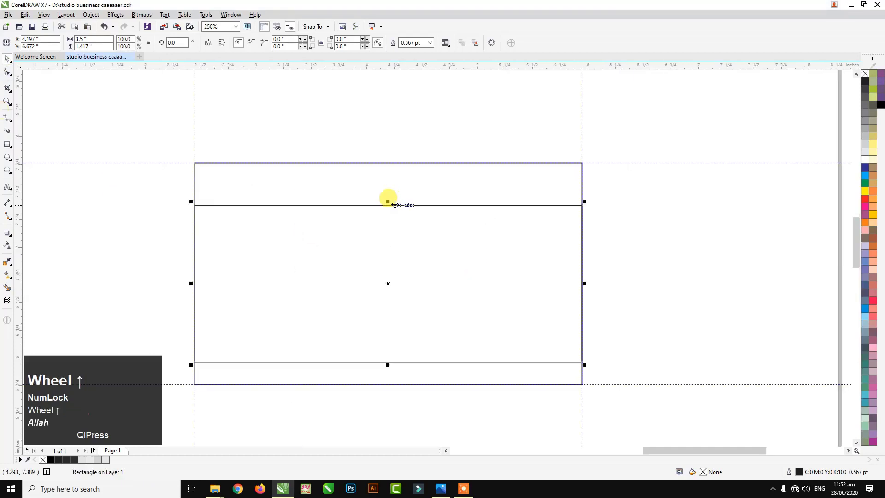
pyautogui.moveTo(387, 201); pyautogui.dragTo(388, 199)
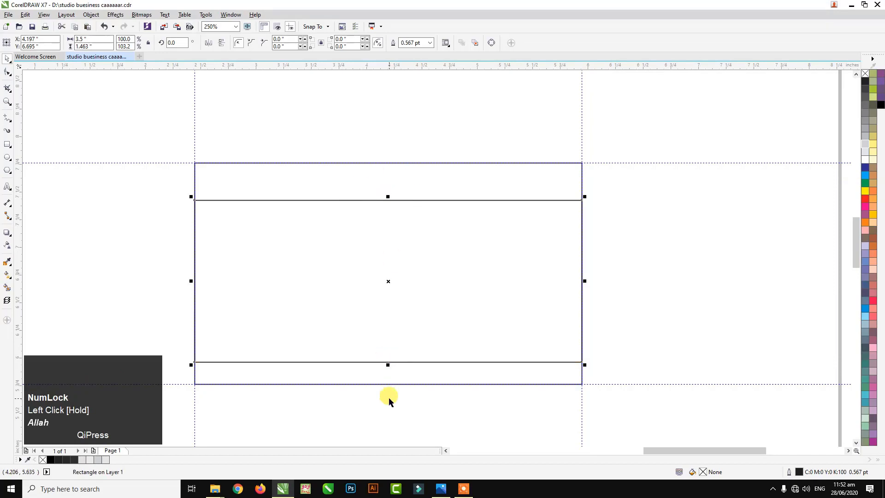
pyautogui.scroll(1, 389, 400)
pyautogui.moveTo(386, 328); pyautogui.dragTo(384, 338)
pyautogui.scroll(-1, 384, 340)
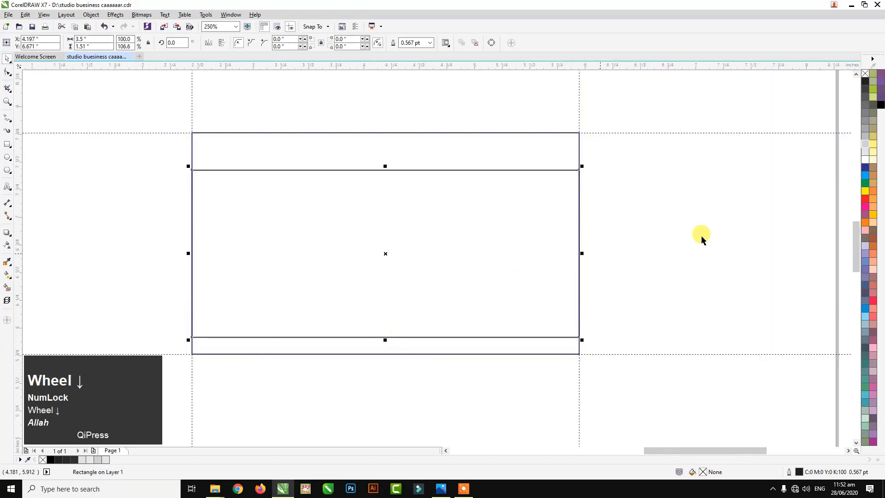
pyautogui.click(882, 126)
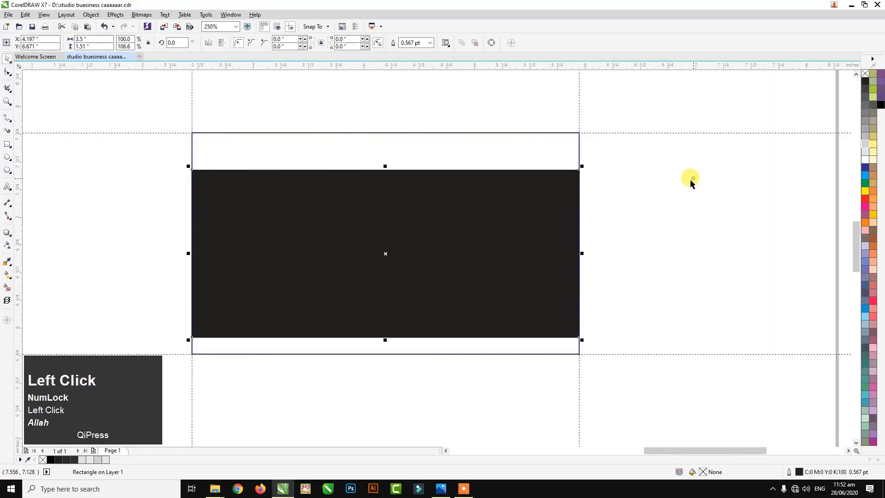
# Step: Apply a horizontal linear gradient across the full width of the outer card rectangle and add two extra colour nodes near each end
pyautogui.click(487, 163)
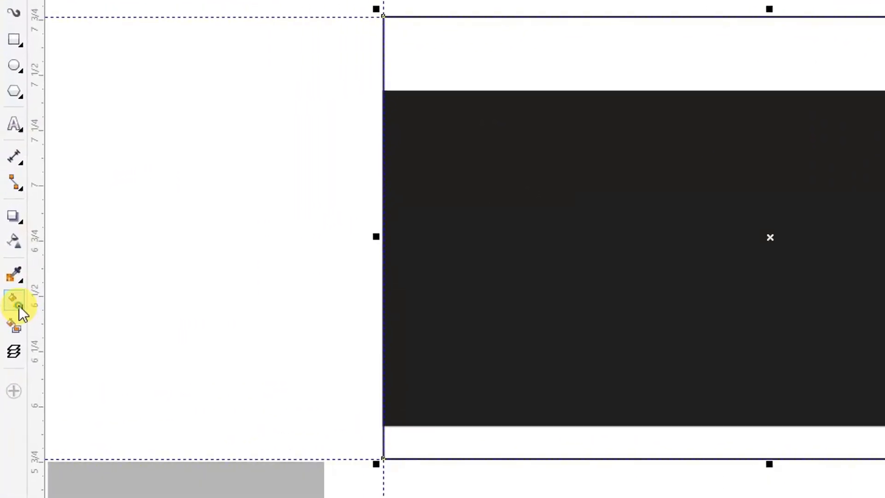
pyautogui.click(17, 300)
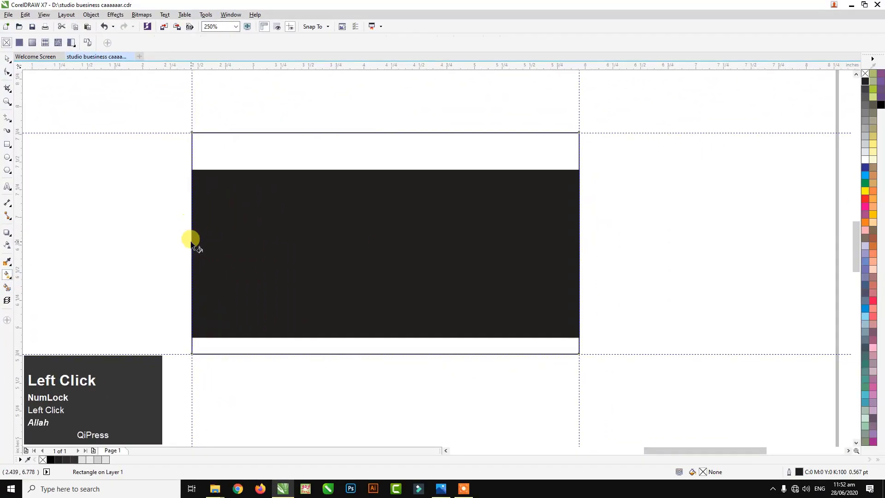
pyautogui.moveTo(192, 242); pyautogui.dragTo(572, 236)
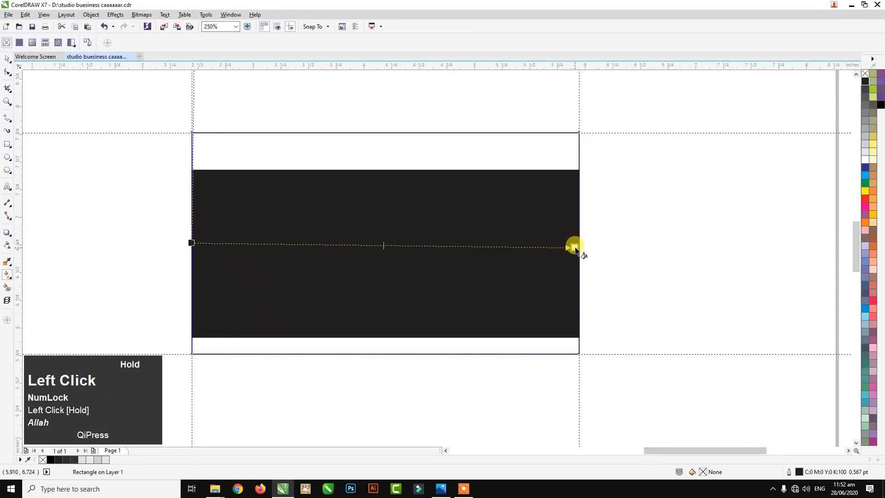
pyautogui.moveTo(579, 243); pyautogui.dragTo(579, 243)
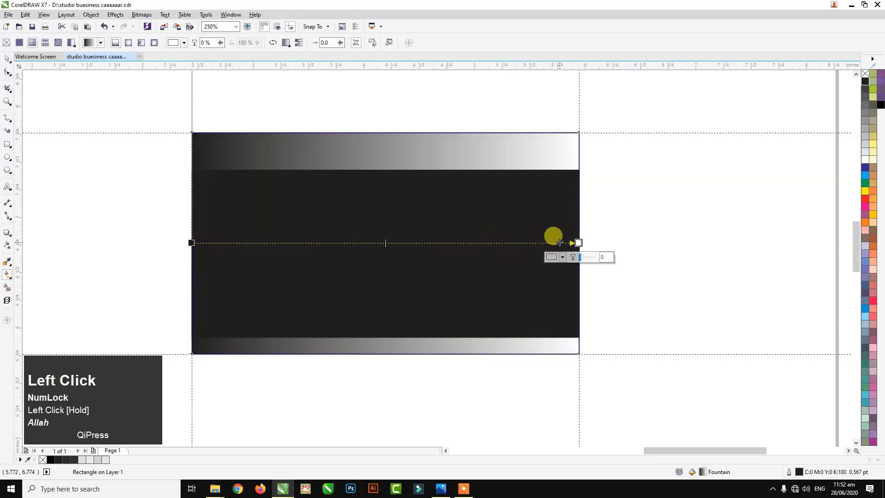
pyautogui.doubleClick(559, 243)
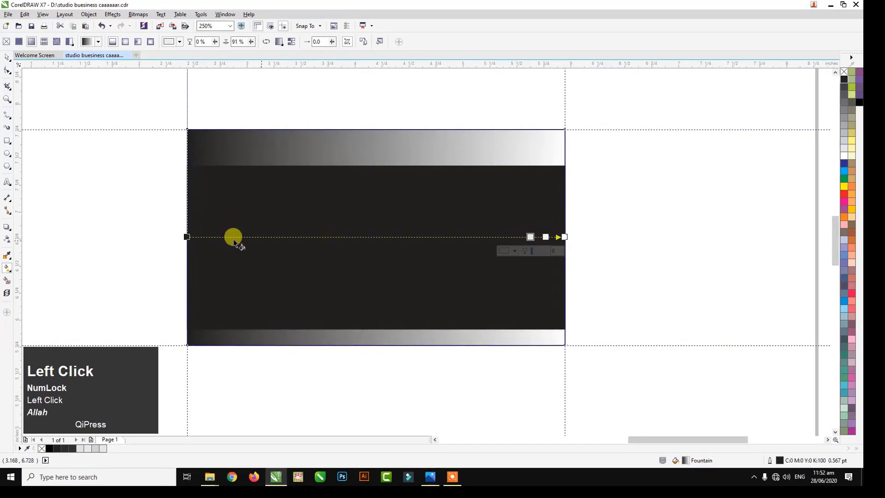
pyautogui.doubleClick(220, 237)
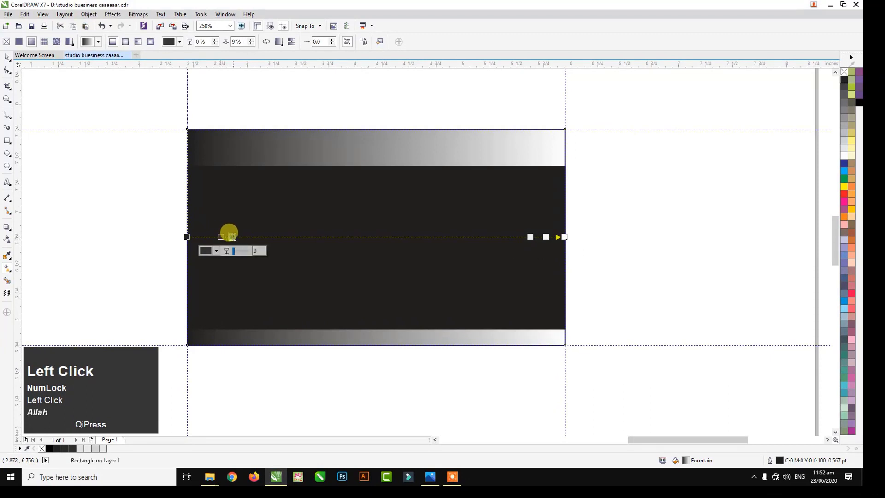
# Step: Colour the gradient's three left-hand nodes light grey, with a paler grey on the middle one
pyautogui.click(187, 236)
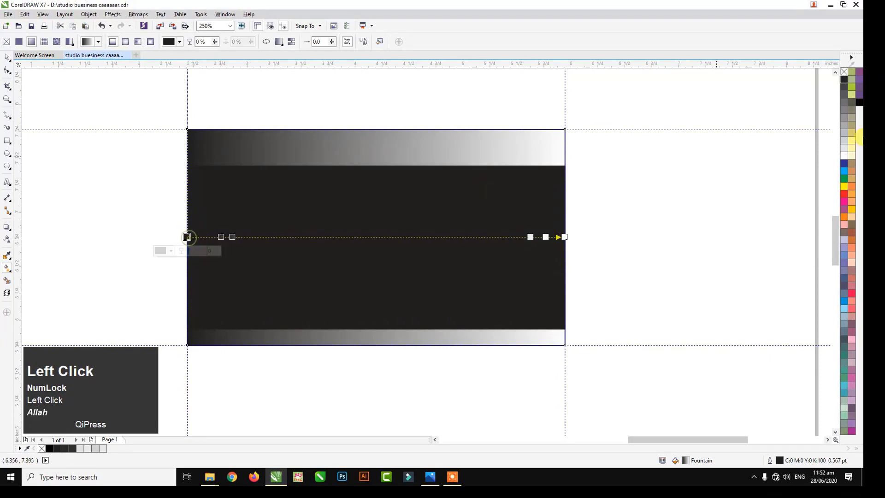
pyautogui.click(847, 141)
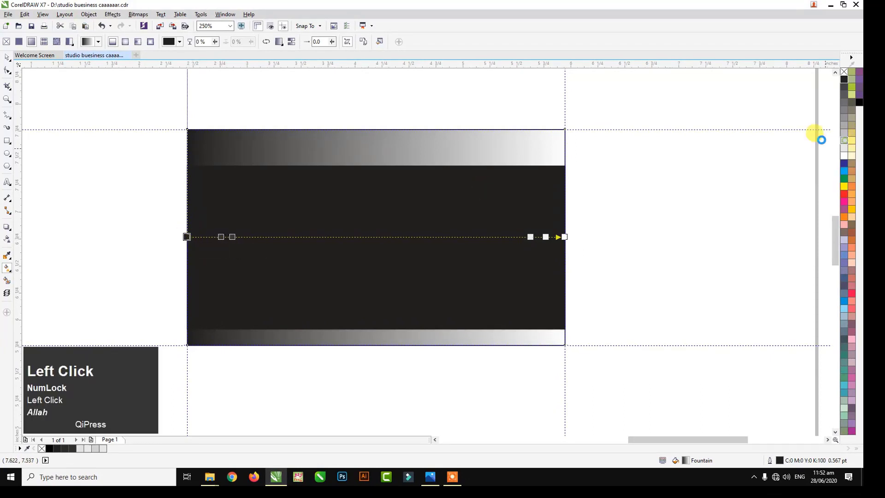
pyautogui.click(221, 237)
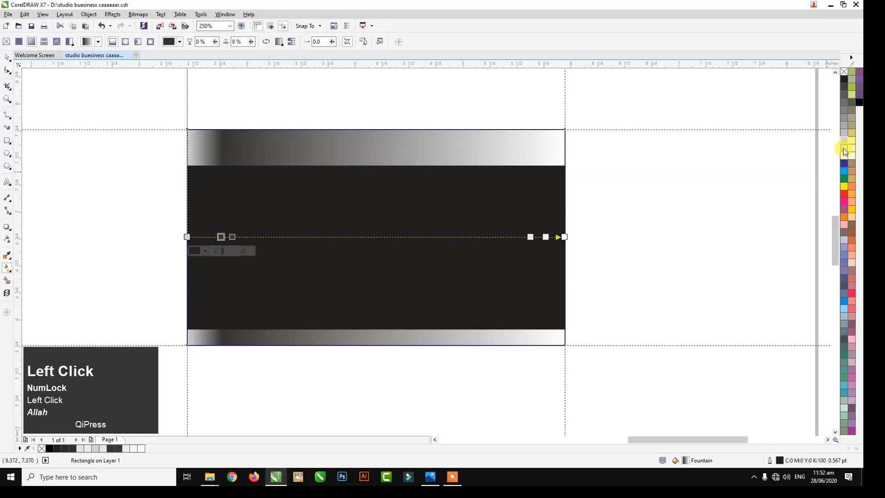
pyautogui.click(232, 237)
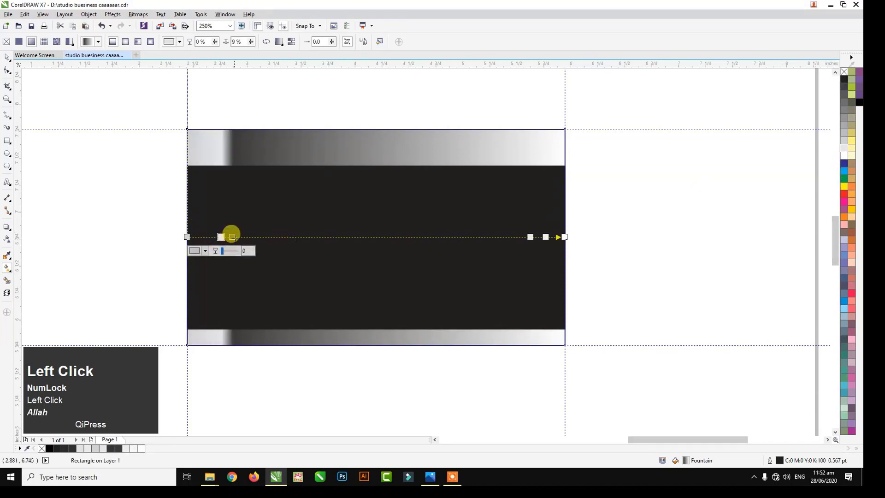
pyautogui.click(844, 143)
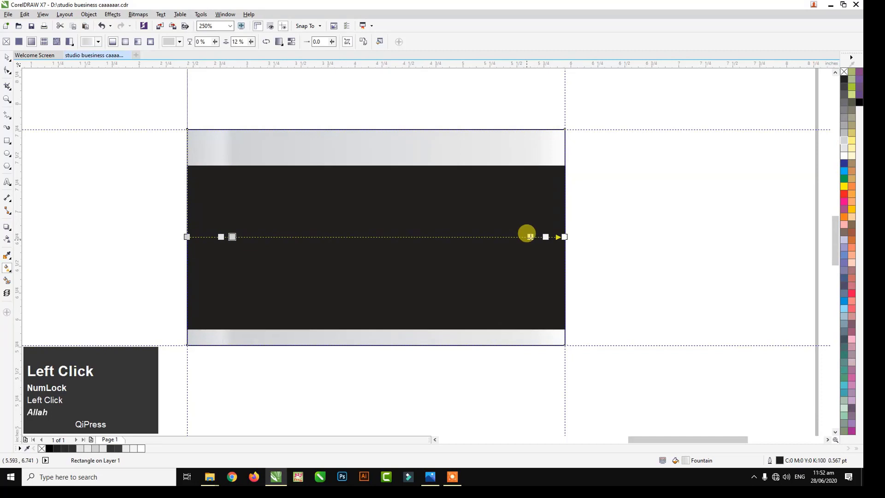
# Step: Colour the gradient's three right-hand nodes light grey, with a paler grey on the middle one
pyautogui.click(530, 236)
pyautogui.click(844, 141)
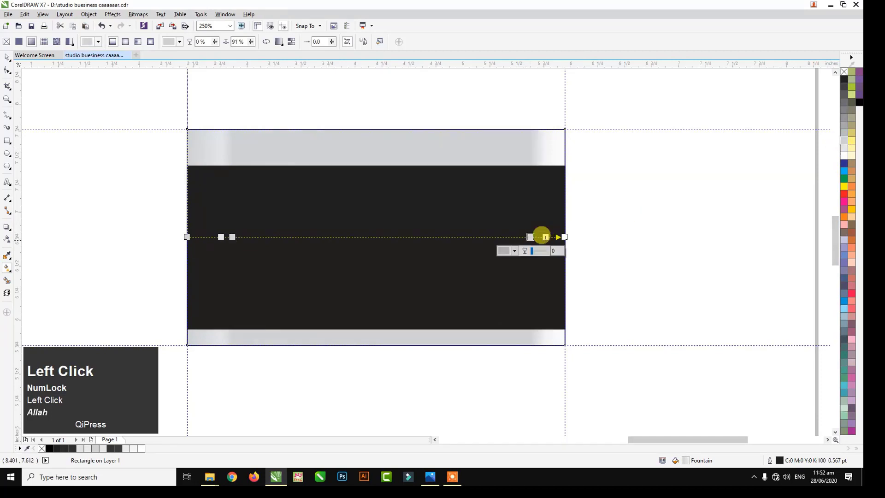
pyautogui.click(545, 236)
pyautogui.click(844, 148)
pyautogui.click(565, 236)
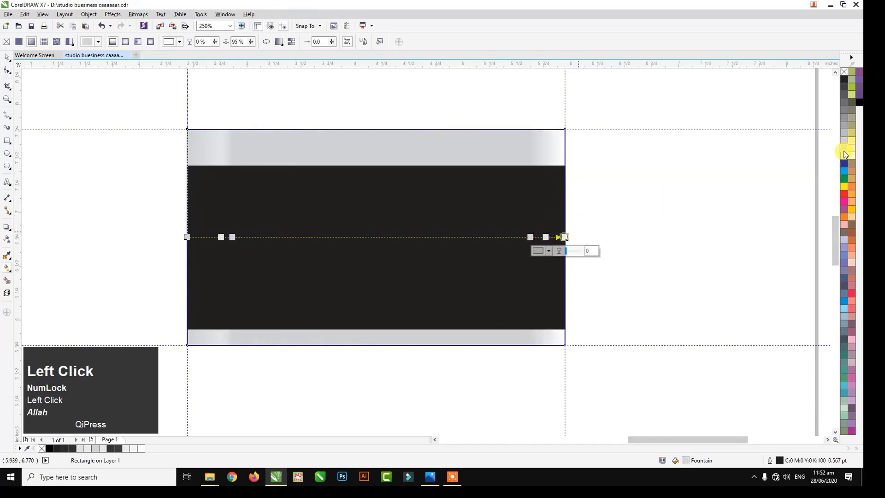
pyautogui.click(846, 143)
# Step: Shift the gradient nodes so the pale highlights sit at 7% and 93% of the card's width
pyautogui.click(545, 236)
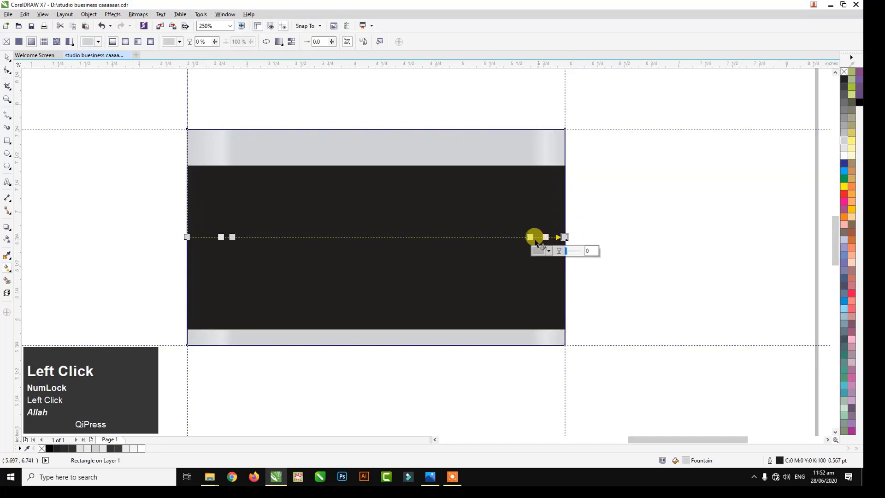
pyautogui.moveTo(530, 236)
pyautogui.mouseDown()
pyautogui.moveTo(519, 237)
pyautogui.moveTo(537, 237)
pyautogui.mouseUp()
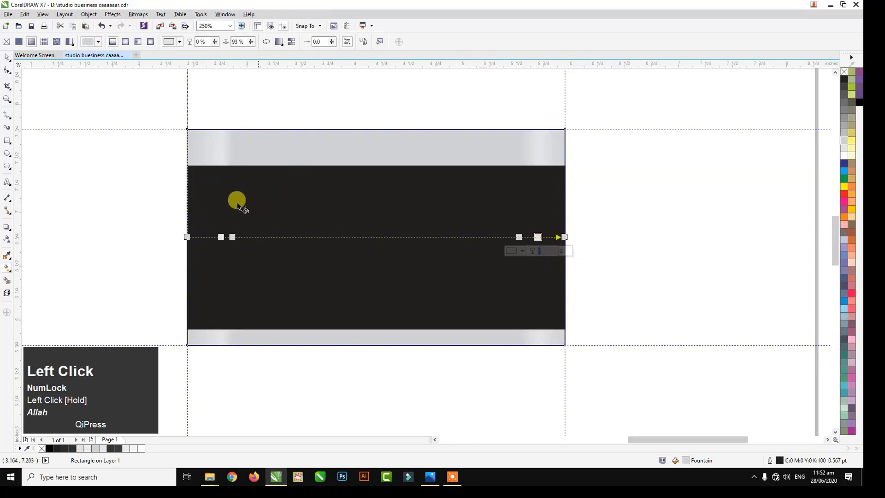
pyautogui.click(221, 236)
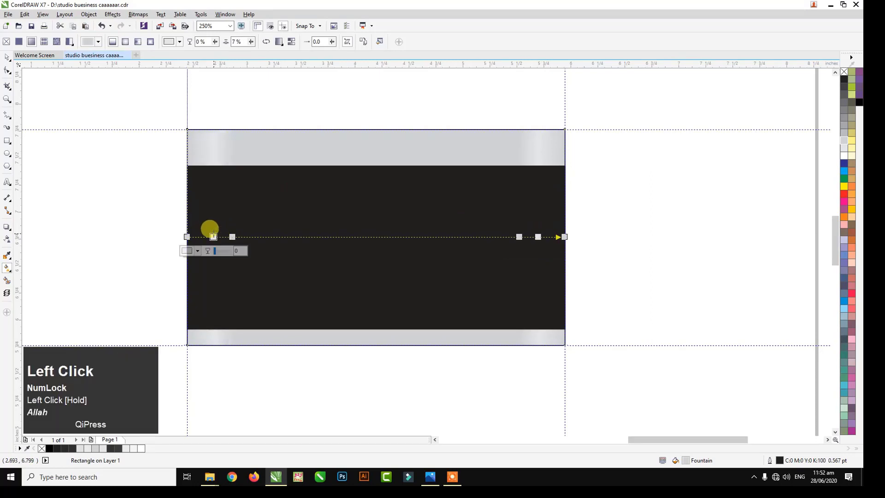
pyautogui.click(268, 92)
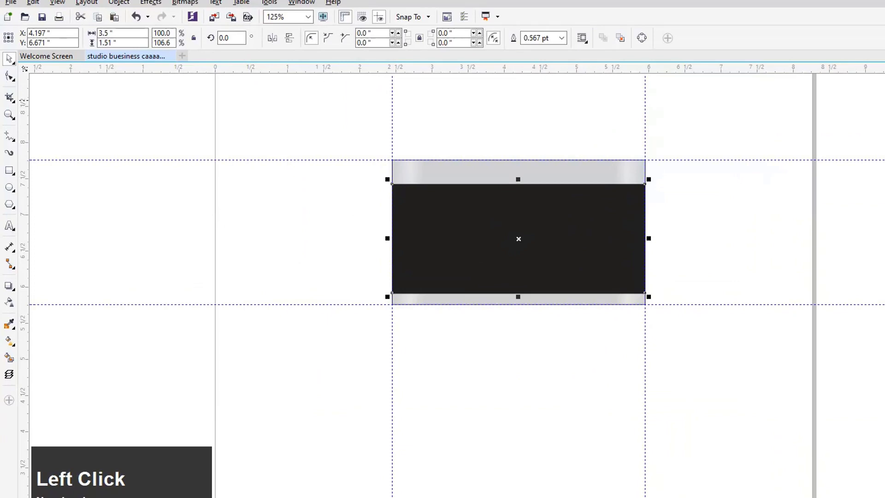
# Step: Draw a six-sided polygon about 0.47 inch tall in the blank area beside the card and set its outline to 2 pt
pyautogui.click(10, 206)
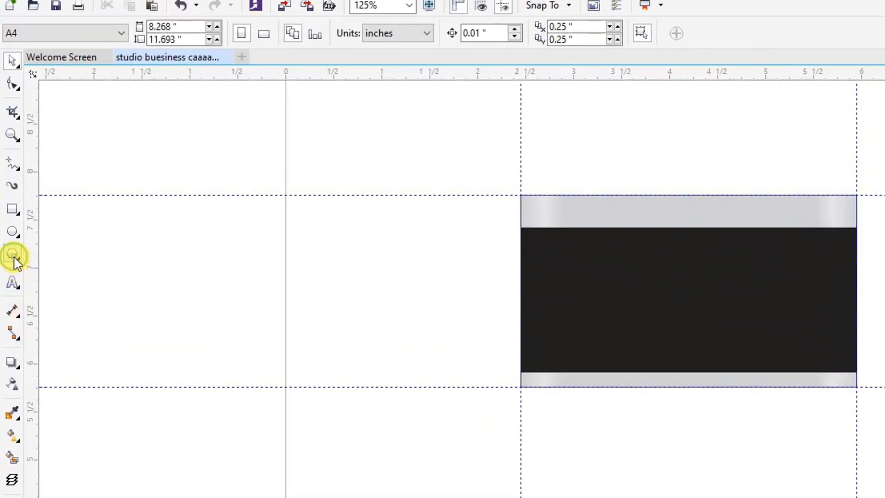
pyautogui.click(14, 258)
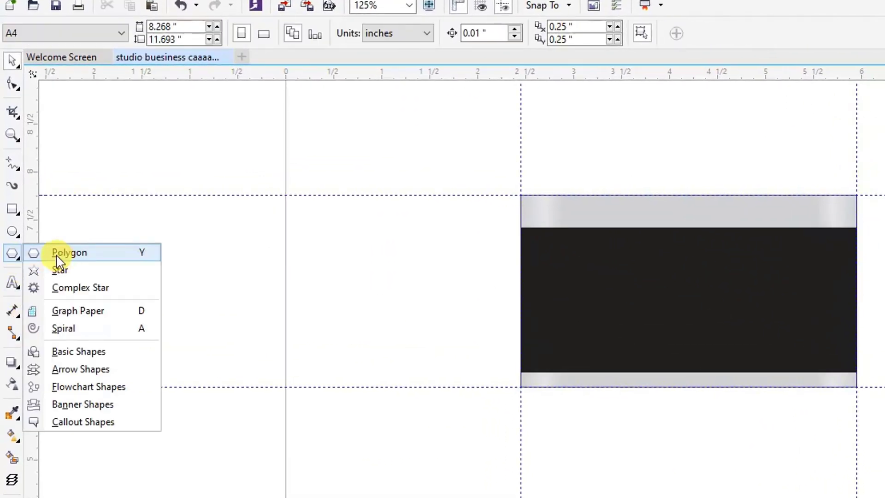
pyautogui.click(57, 260)
pyautogui.scroll(2, 489, 442)
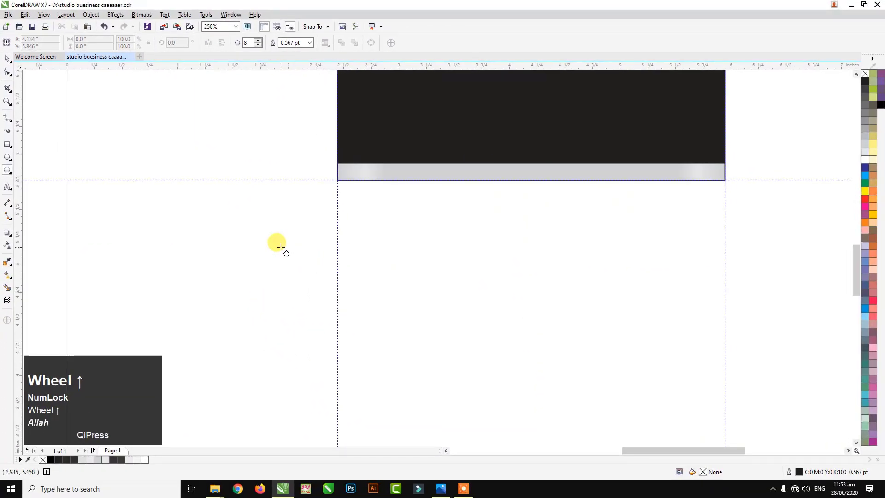
pyautogui.moveTo(280, 248); pyautogui.dragTo(306, 273)
pyautogui.moveTo(249, 42); pyautogui.dragTo(226, 43)
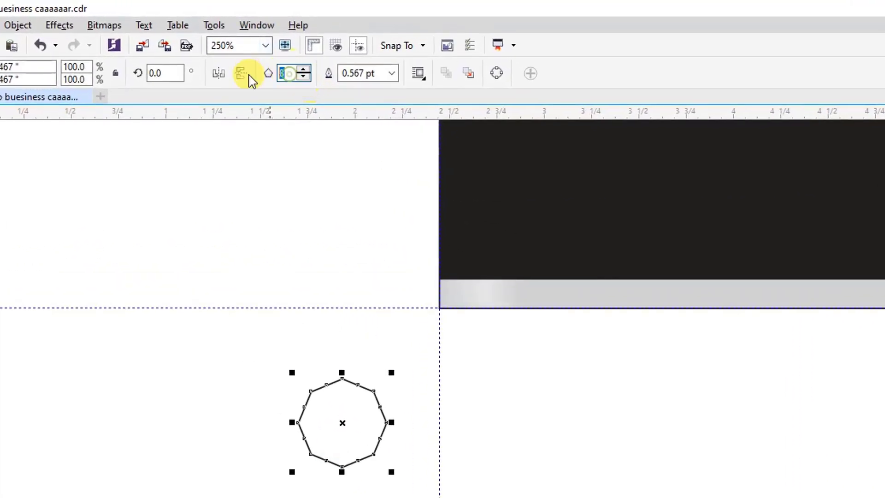
pyautogui.write('6')
pyautogui.press('Return')
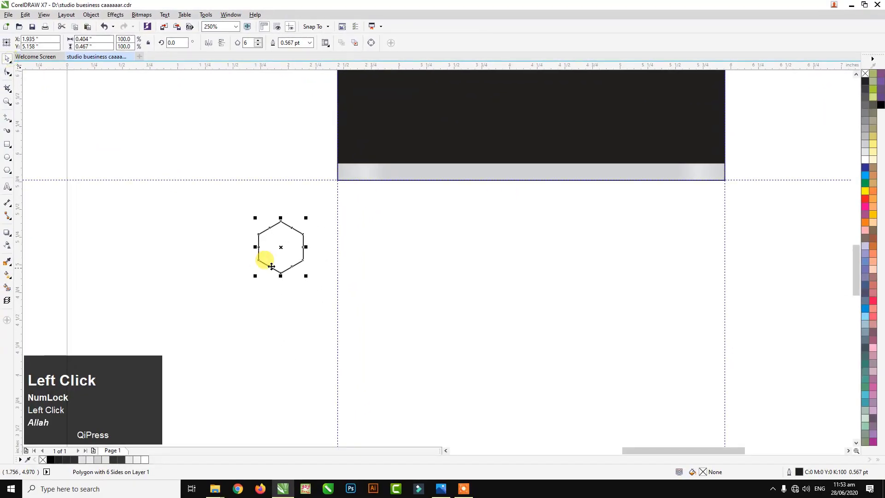
pyautogui.scroll(1, 272, 267)
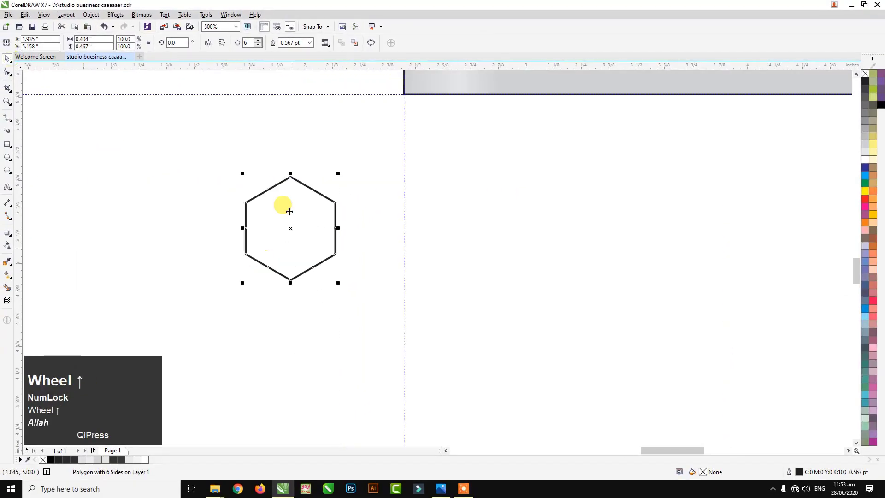
pyautogui.click(310, 42)
pyautogui.click(291, 93)
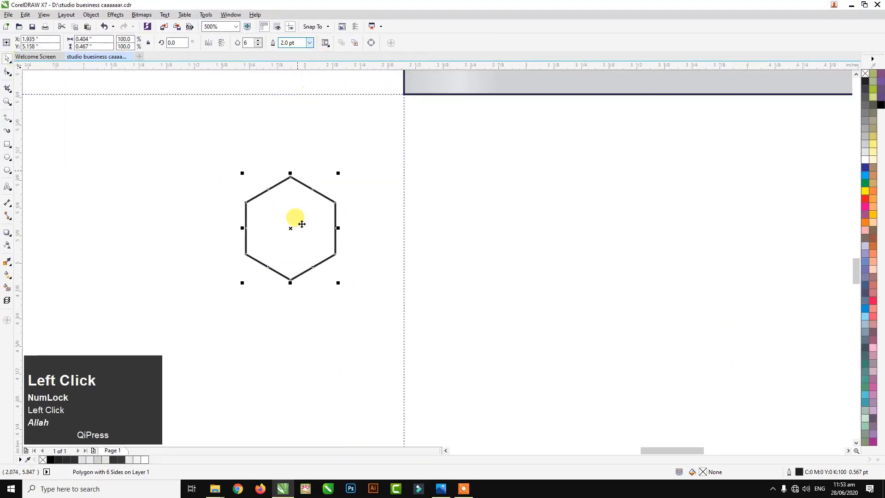
# Step: Shrink the hexagon beside the card proportionally to about 0.1 inch tall
pyautogui.scroll(-1, 297, 226)
pyautogui.scroll(-2, 298, 228)
pyautogui.scroll(2, 302, 226)
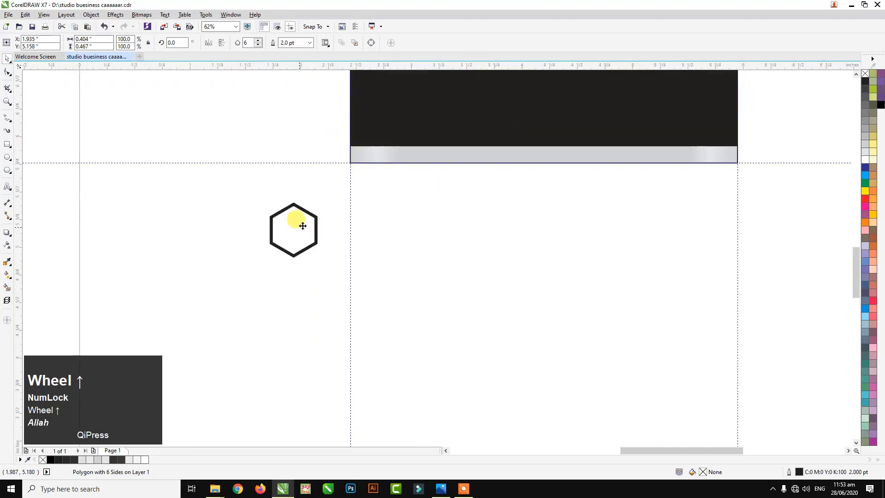
pyautogui.moveTo(319, 201); pyautogui.dragTo(303, 224)
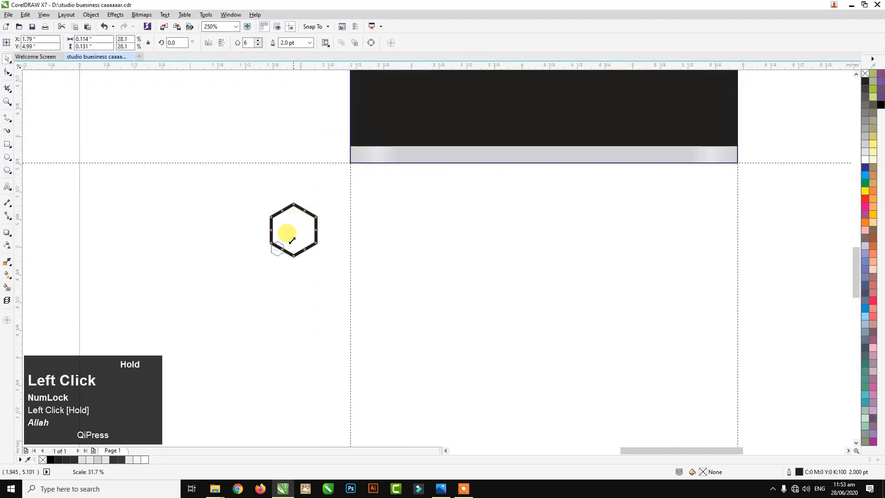
pyautogui.scroll(3, 276, 251)
# Step: Set the small hexagon's outline to 0.7 pt and convert the outline to an object
pyautogui.click(295, 42)
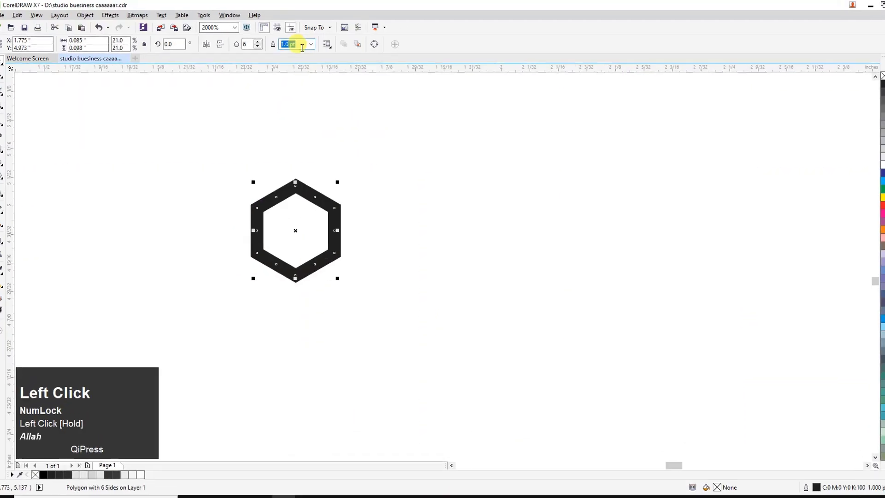
pyautogui.write('0.7')
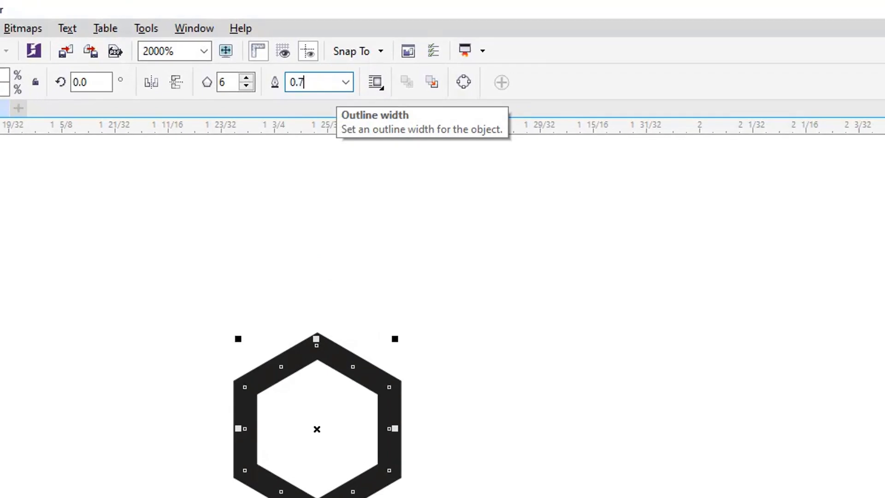
pyautogui.press('Return')
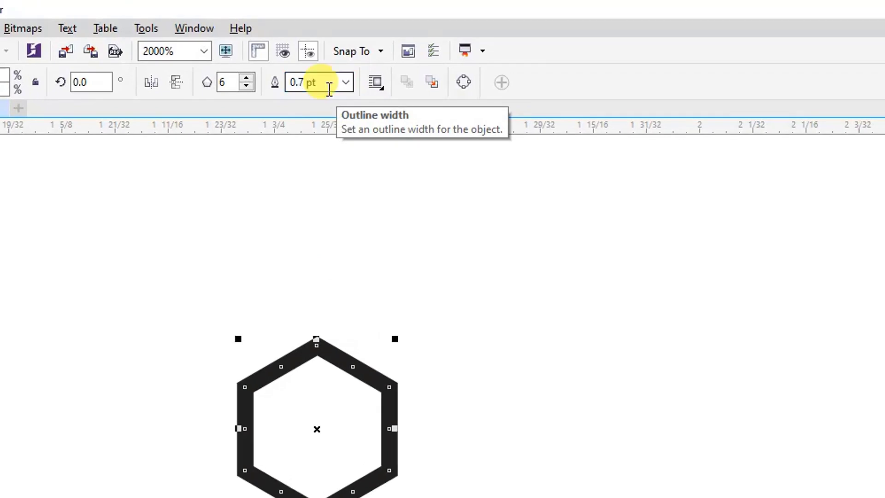
pyautogui.hotkey('ctrl', 'shift', 'q')
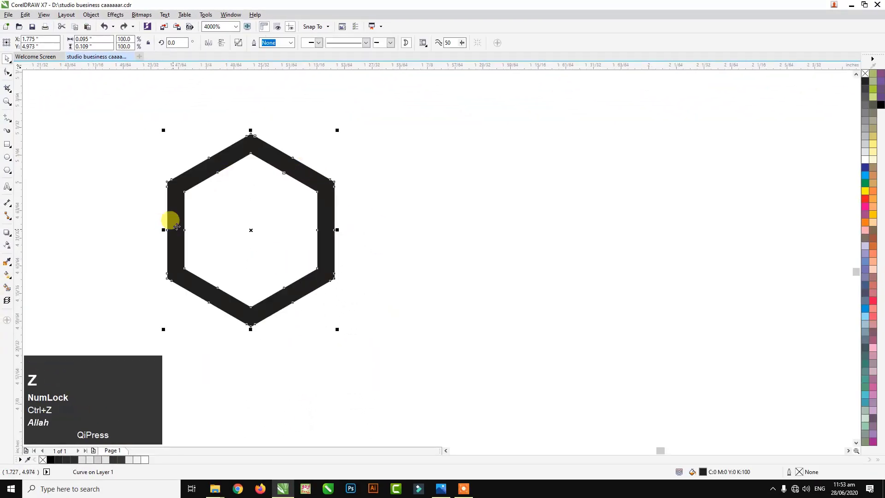
# Step: Duplicate the hexagon edge to edge horizontally and repeat the copy into a row about 6.2 inches wide
pyautogui.moveTo(178, 226); pyautogui.dragTo(327, 246)
pyautogui.rightClick(327, 247)
pyautogui.scroll(-4, 318, 184)
pyautogui.hotkey('ctrl', 'r')
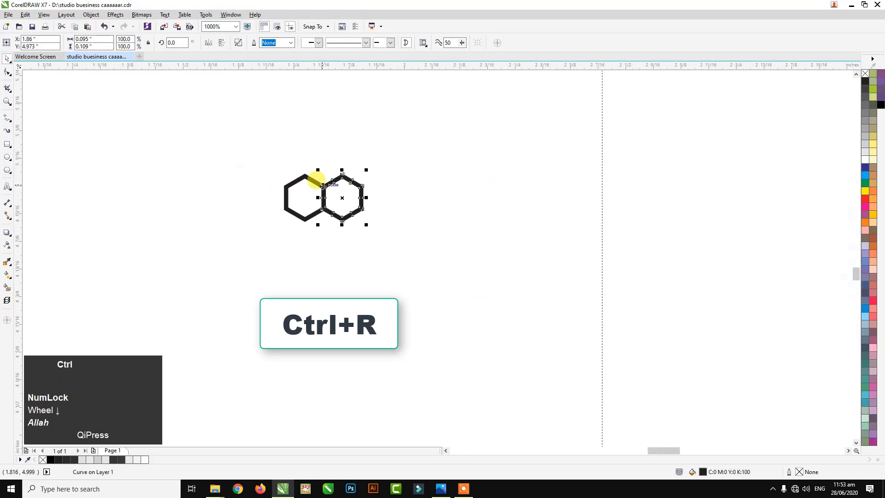
pyautogui.hotkey('ctrl', 'r')
pyautogui.hotkey('ctrl', 'r')
pyautogui.hotkey('ctrl', 'r')
pyautogui.hotkey('ctrl', 'r')
pyautogui.hotkey('ctrl', 'r')
pyautogui.hotkey('ctrl', 'r')
pyautogui.hotkey('ctrl', 'r')
pyautogui.hotkey('ctrl', 'r')
pyautogui.hotkey('ctrl', 'r')
pyautogui.hotkey('ctrl', 'r')
pyautogui.hotkey('ctrl', 'r')
pyautogui.hotkey('ctrl', 'r')
pyautogui.hotkey('ctrl', 'r')
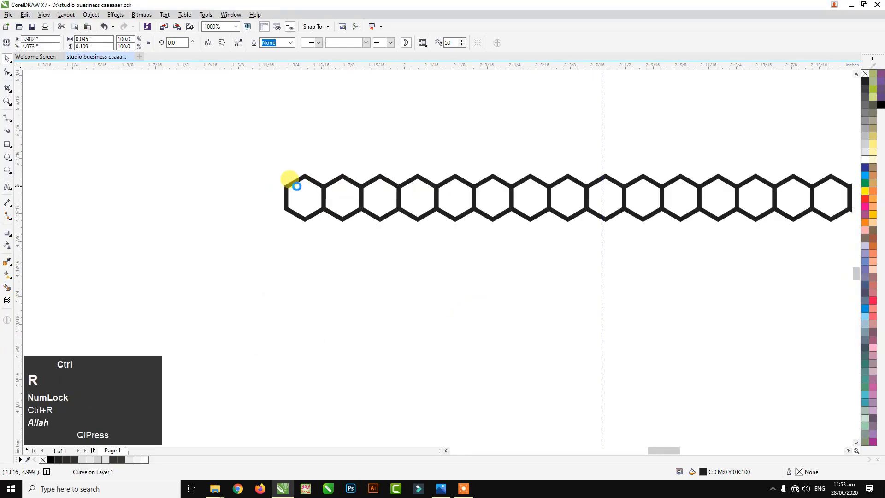
pyautogui.scroll(-2, 296, 186)
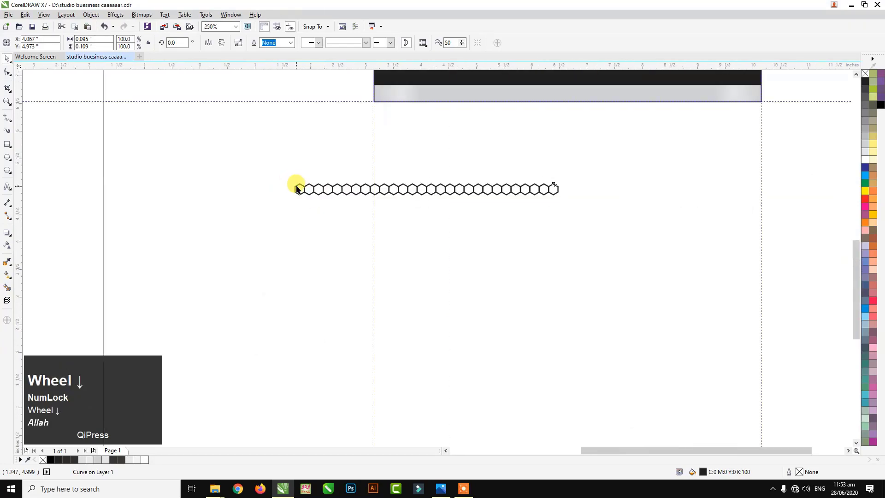
pyautogui.scroll(-1, 296, 188)
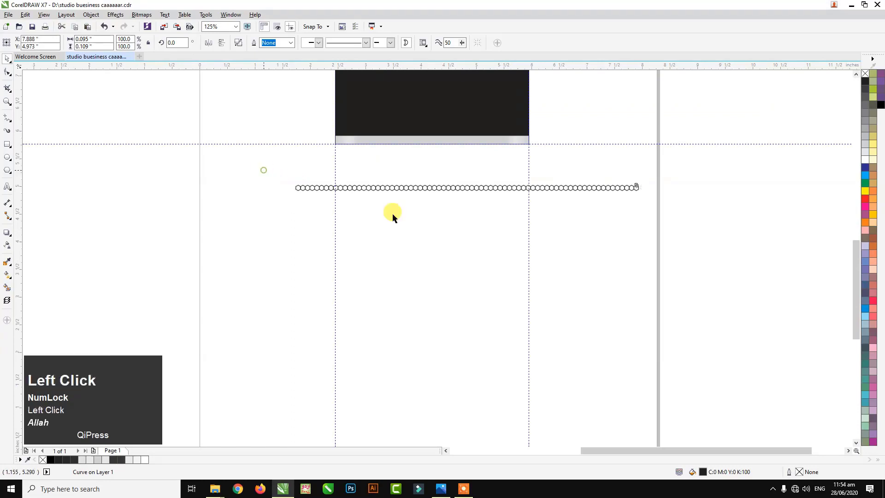
# Step: Copy the whole hexagon row diagonally down so the copy nests directly beneath the first row
pyautogui.moveTo(263, 170); pyautogui.dragTo(680, 239)
pyautogui.scroll(4, 468, 185)
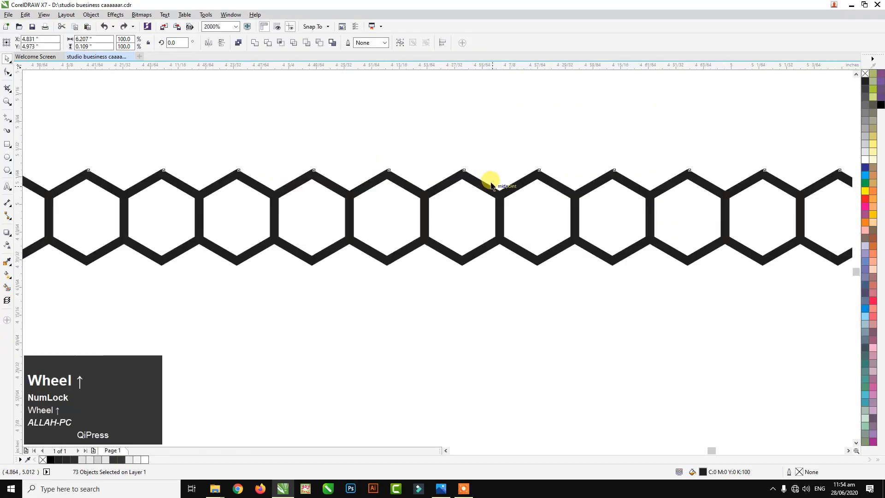
pyautogui.scroll(1, 491, 184)
pyautogui.moveTo(480, 188); pyautogui.dragTo(412, 323)
pyautogui.rightClick(412, 323)
pyautogui.scroll(-6, 462, 159)
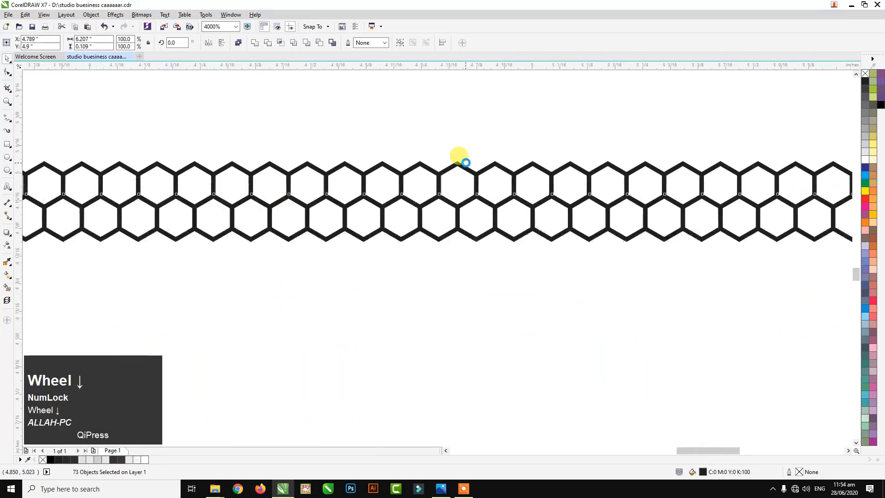
# Step: Repeat the row duplication downward until the slanted honeycomb block is about 3.4 inches tall
pyautogui.hotkey('ctrl', 'r')
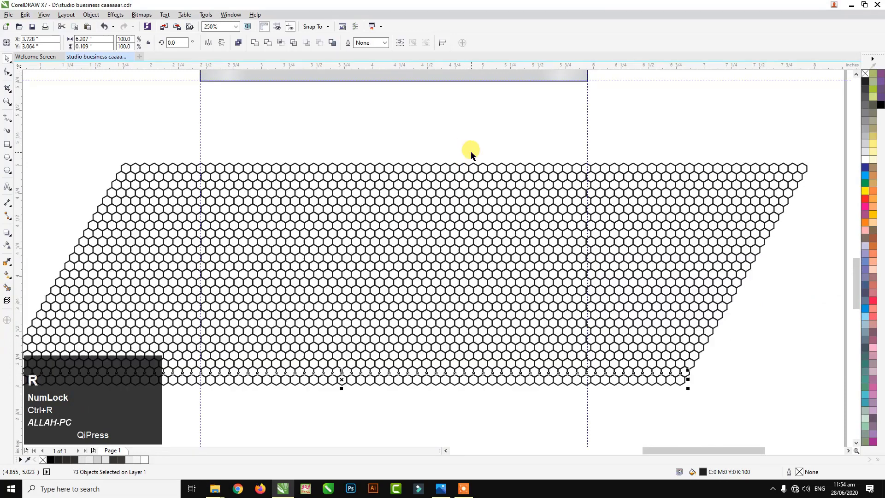
pyautogui.scroll(-2, 468, 158)
pyautogui.hotkey('ctrl', 'r')
pyautogui.hotkey('ctrl', 'r')
pyautogui.hotkey('ctrl', 'r')
pyautogui.hotkey('ctrl', 'r')
pyautogui.hotkey('ctrl', 'r')
pyautogui.hotkey('ctrl', 'r')
pyautogui.hotkey('ctrl', 'r')
pyautogui.hotkey('ctrl', 'r')
pyautogui.hotkey('ctrl', 'r')
pyautogui.hotkey('ctrl', 'r')
pyautogui.hotkey('ctrl', 'r')
pyautogui.hotkey('ctrl', 'r')
pyautogui.hotkey('ctrl', 'r')
pyautogui.hotkey('ctrl', 'r')
pyautogui.hotkey('ctrl', 'r')
pyautogui.hotkey('ctrl', 'r')
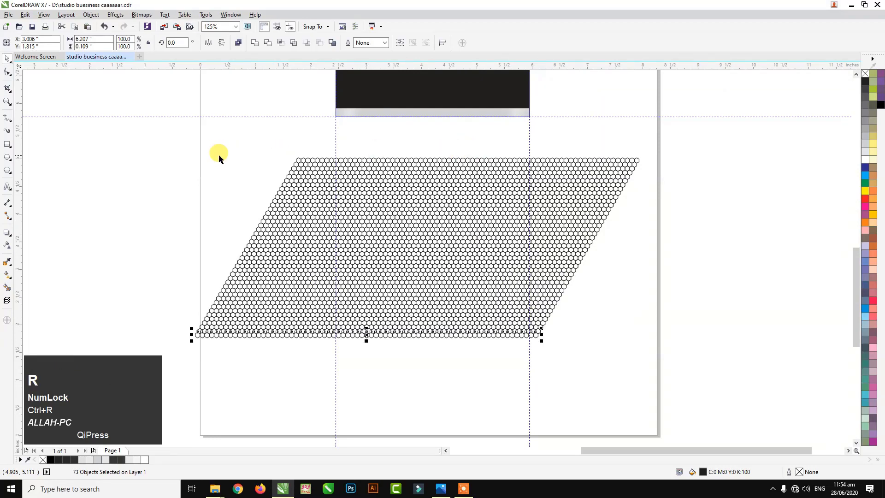
pyautogui.hotkey('ctrl', 'r')
pyautogui.hotkey('ctrl', 'r')
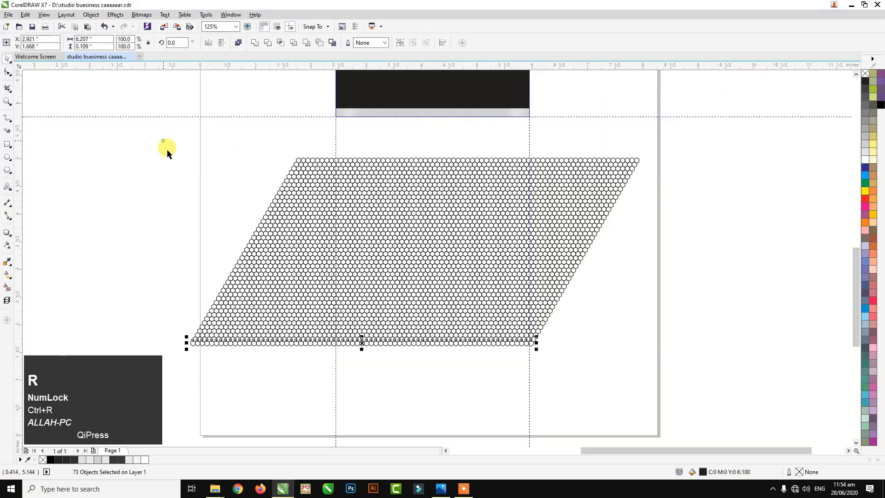
# Step: Combine all the honeycomb hexagons into a single curve and fill it black
pyautogui.moveTo(163, 140); pyautogui.dragTo(672, 414)
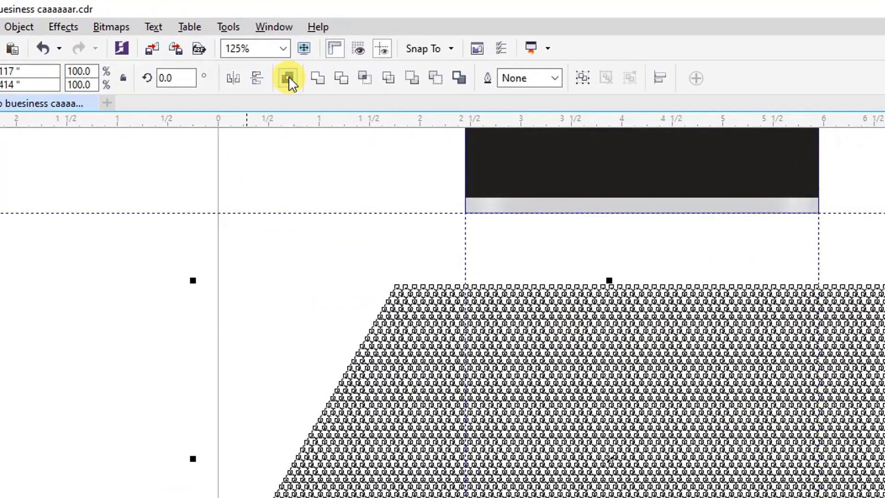
pyautogui.click(286, 79)
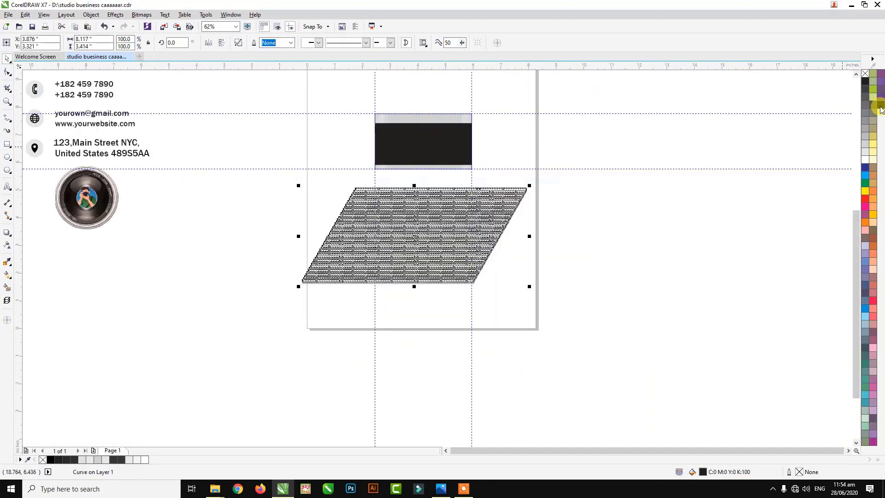
pyautogui.click(880, 105)
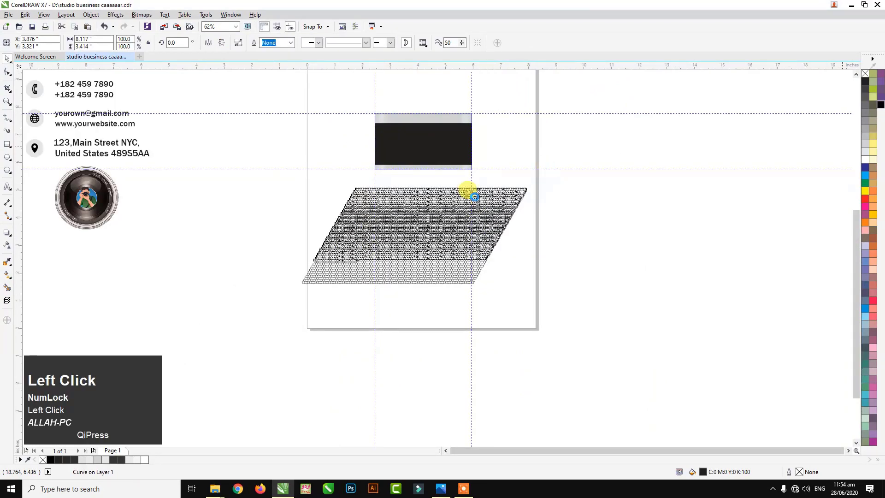
# Step: PowerClip the honeycomb curve inside the card's black band
pyautogui.rightClick(490, 204)
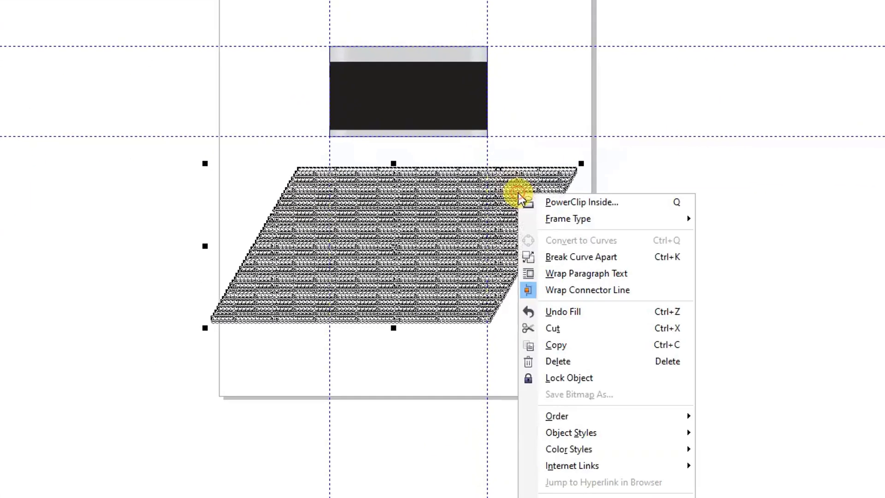
pyautogui.click(586, 199)
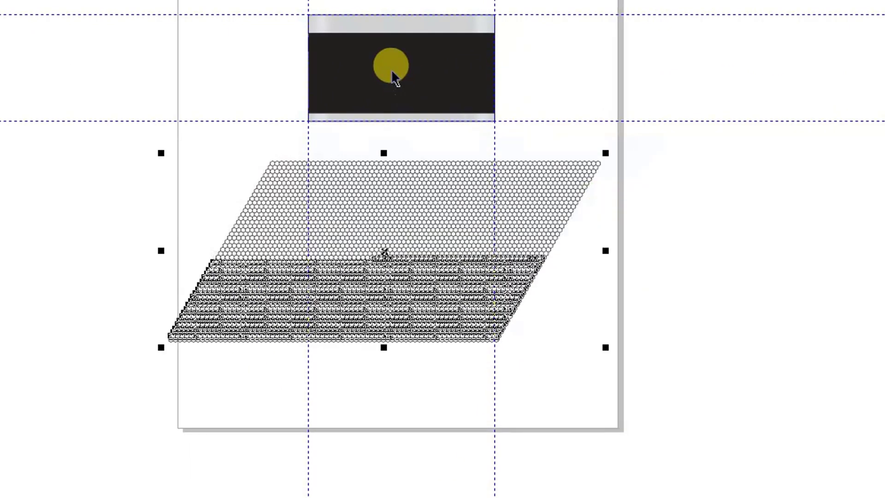
pyautogui.click(391, 69)
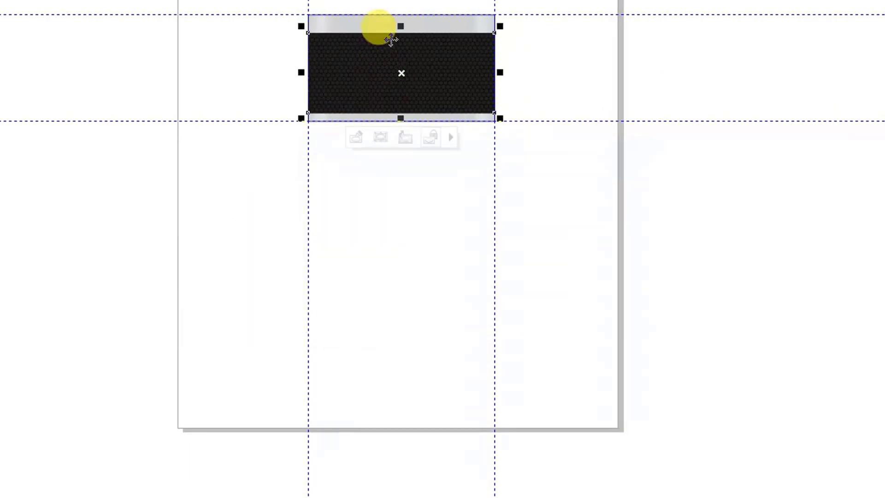
# Step: Scale the honeycomb inside the black band's PowerClip to about 79% and finish editing the contents
pyautogui.scroll(1, 402, 76)
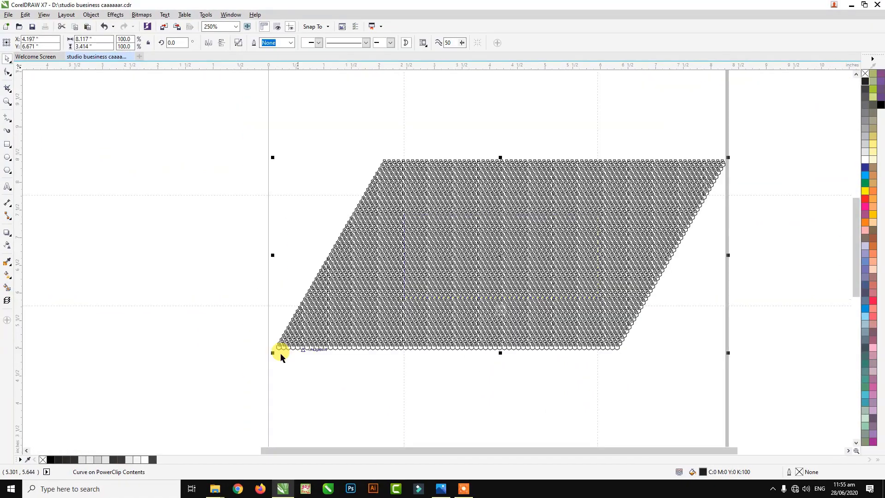
pyautogui.moveTo(272, 352); pyautogui.dragTo(318, 340)
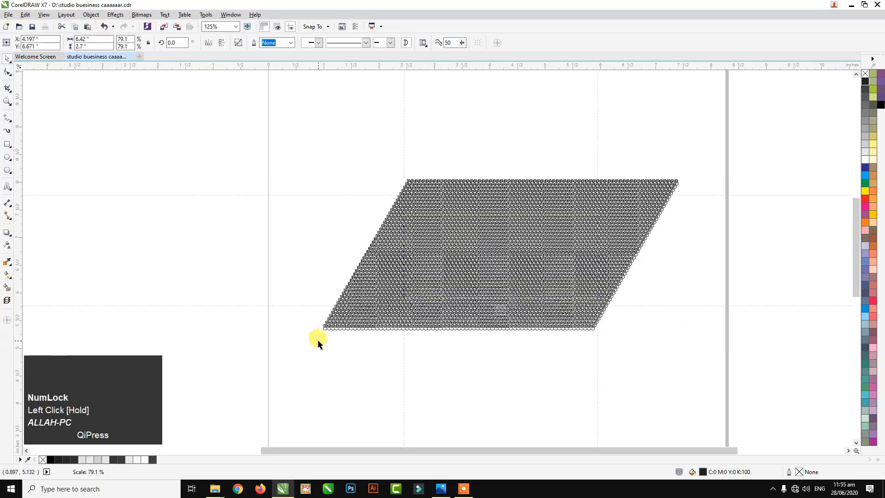
pyautogui.hotkey('shift', 'w')
# Step: Draw a rectangle about 0.27 by 0.16 inch near the left end of the card's upper silver band
pyautogui.scroll(1, 557, 268)
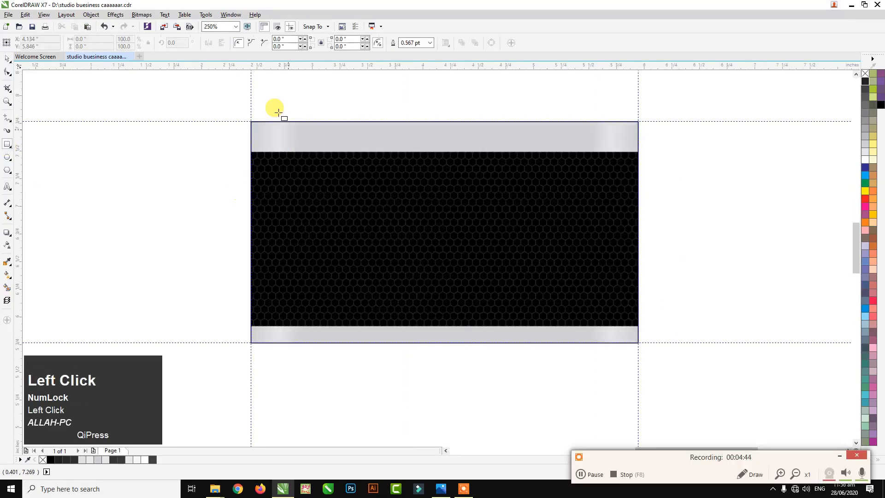
pyautogui.scroll(1, 278, 112)
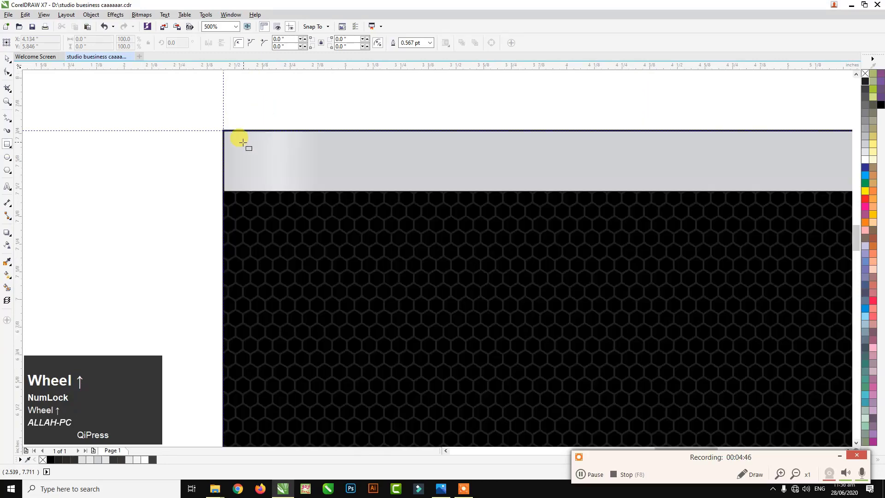
pyautogui.moveTo(243, 143); pyautogui.dragTo(273, 166)
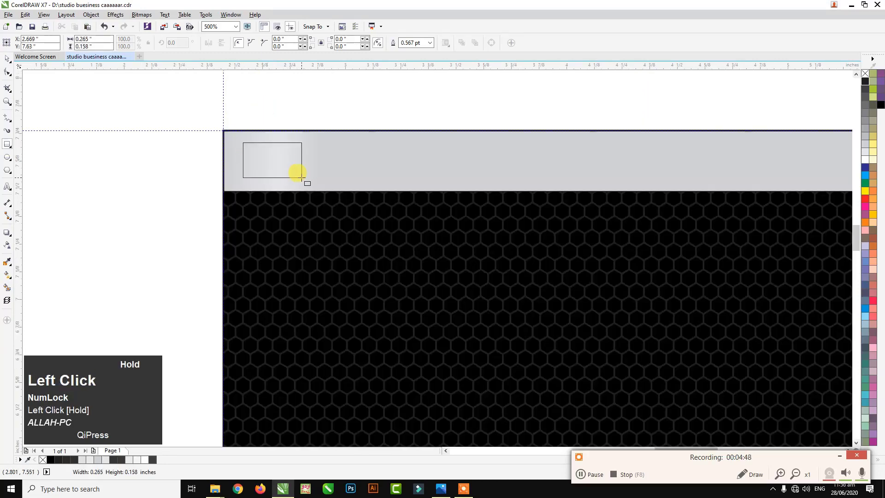
pyautogui.moveTo(303, 178); pyautogui.dragTo(303, 178)
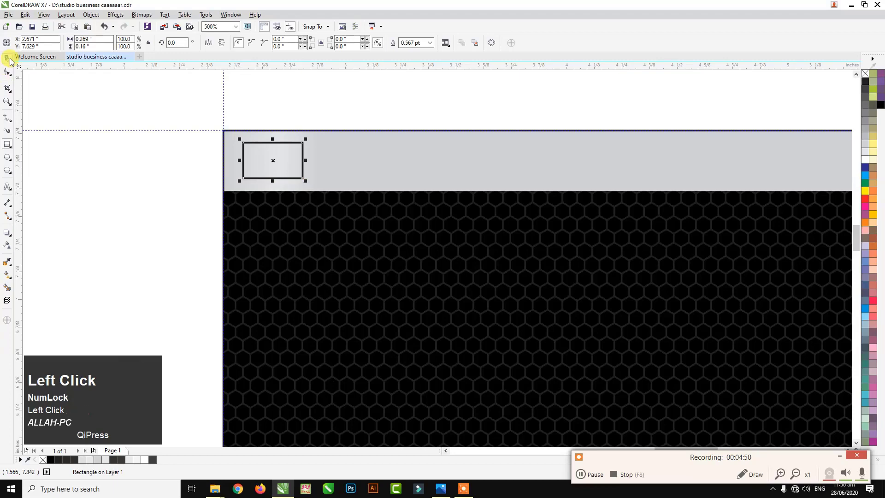
# Step: Round all four corners of the small rectangle to a radius of about 0.007 inch
pyautogui.scroll(1, 257, 160)
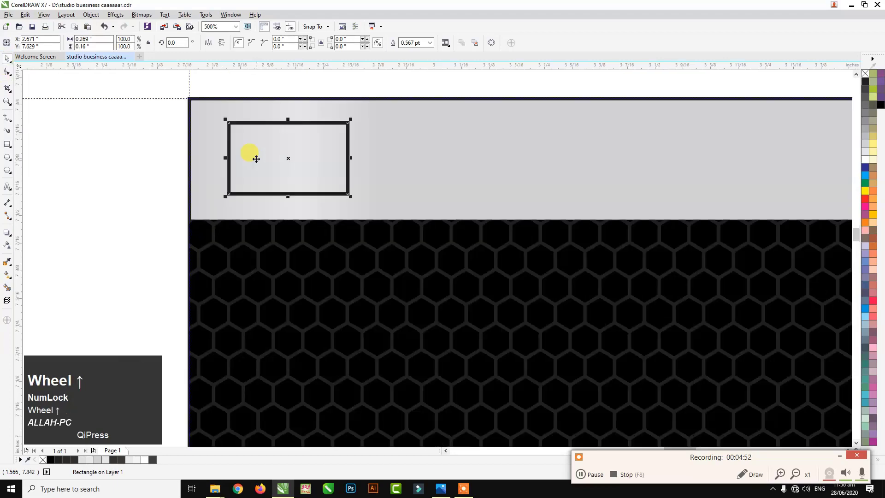
pyautogui.click(12, 73)
pyautogui.scroll(1, 222, 124)
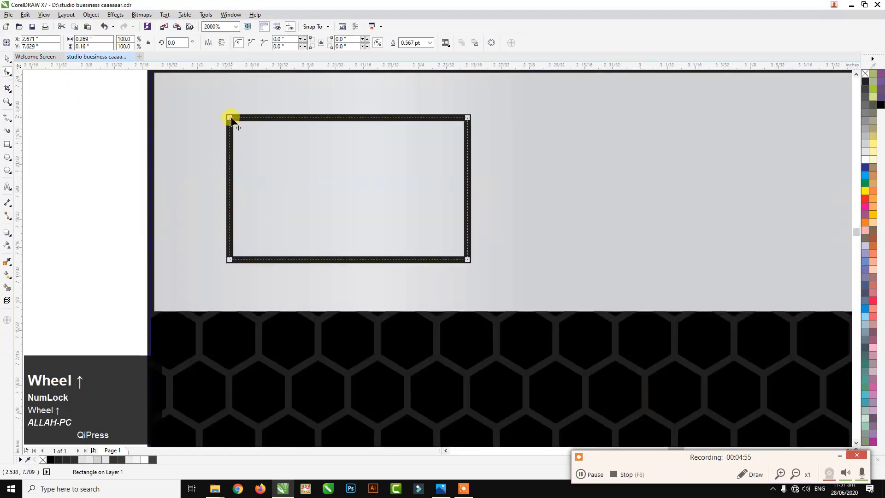
pyautogui.moveTo(230, 119); pyautogui.dragTo(235, 121)
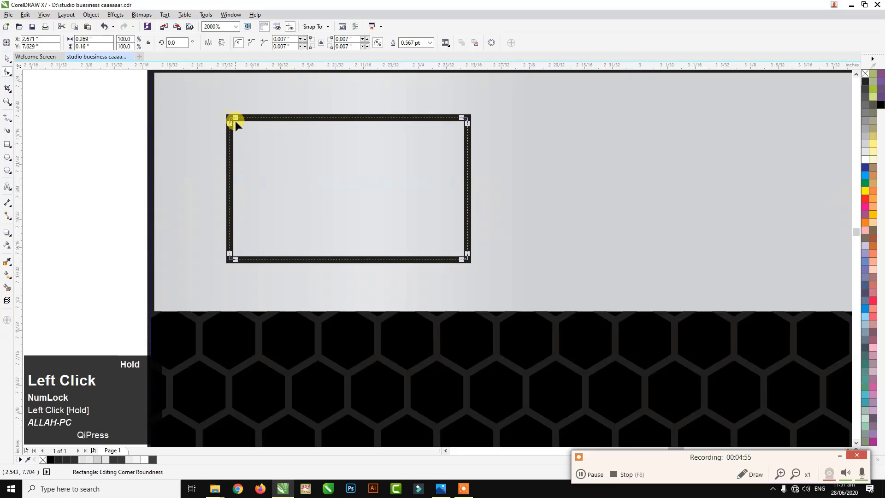
pyautogui.click(7, 62)
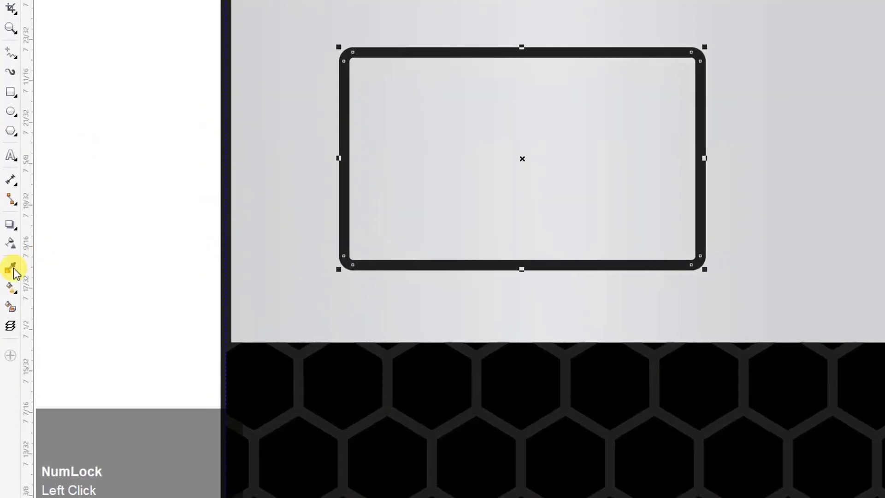
# Step: Apply a horizontal linear gradient across the small rounded rectangle and colour its left node light grey
pyautogui.click(7, 274)
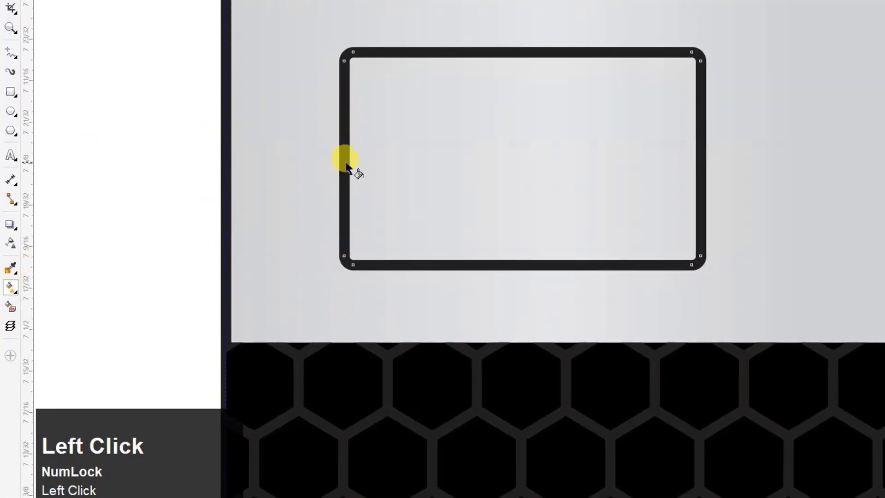
pyautogui.moveTo(345, 158); pyautogui.dragTo(701, 158)
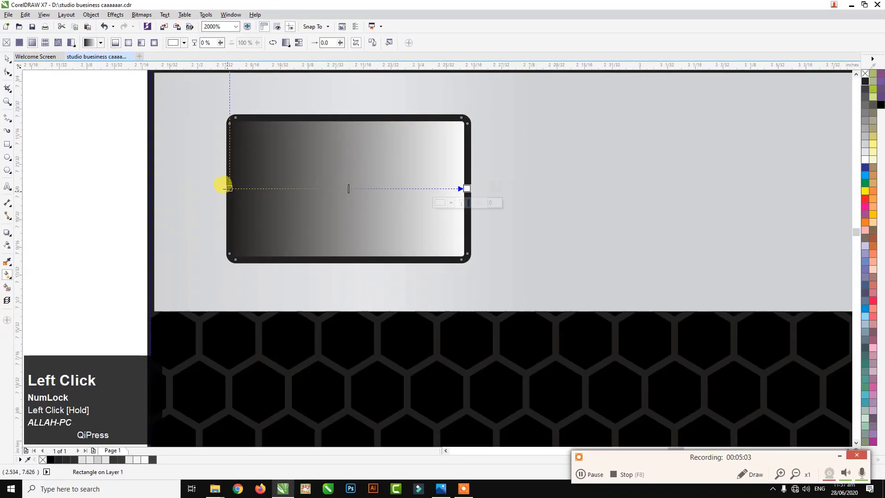
pyautogui.click(279, 175)
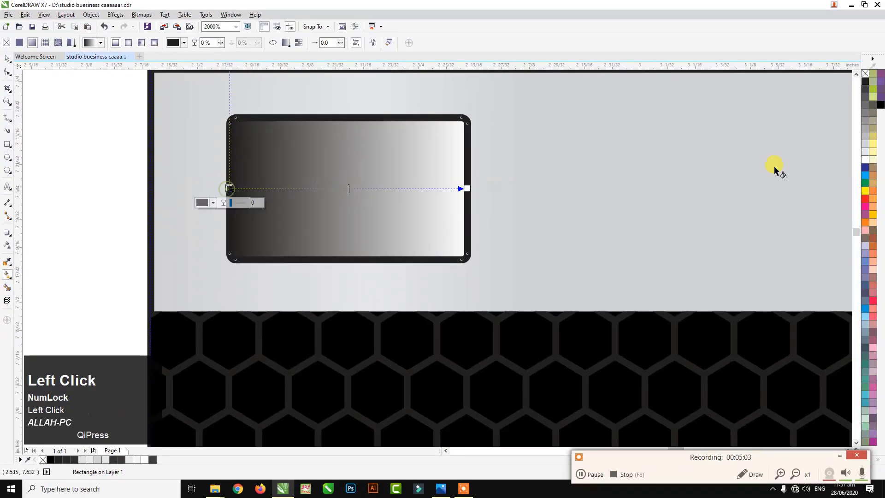
pyautogui.click(865, 147)
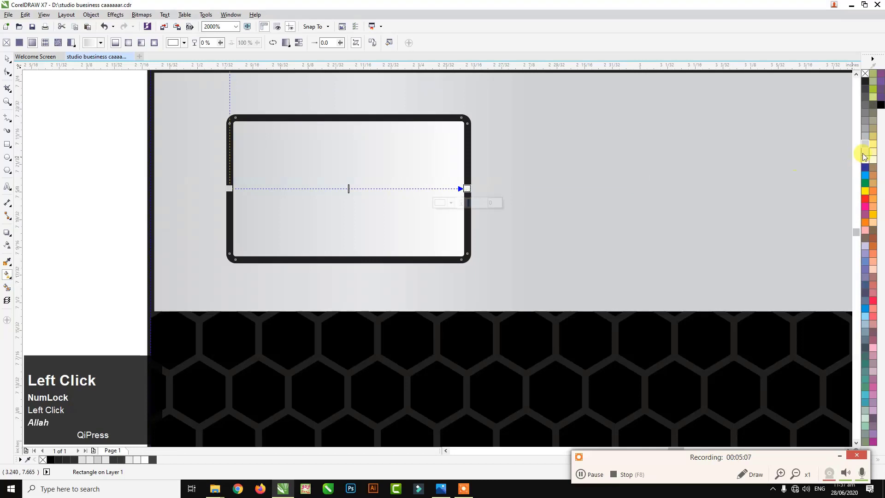
# Step: Recolour the left node of the small rounded rectangle's gradient medium grey and deselect the shape
pyautogui.click(225, 189)
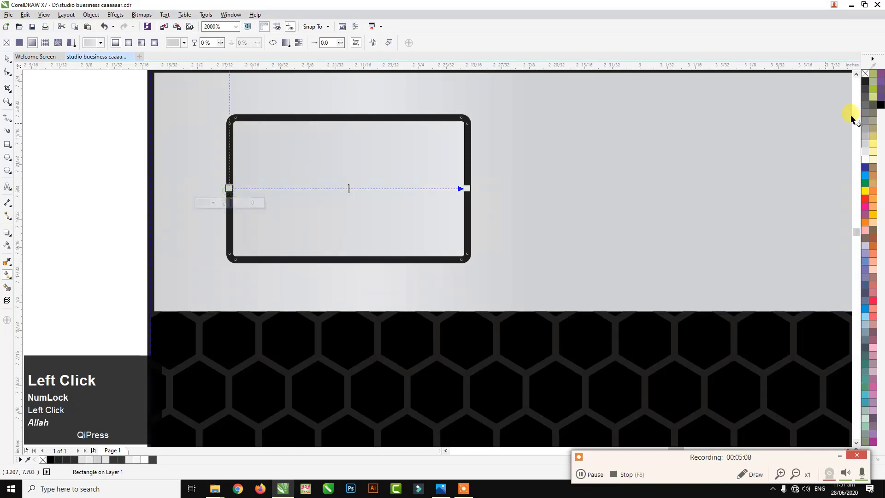
pyautogui.click(866, 112)
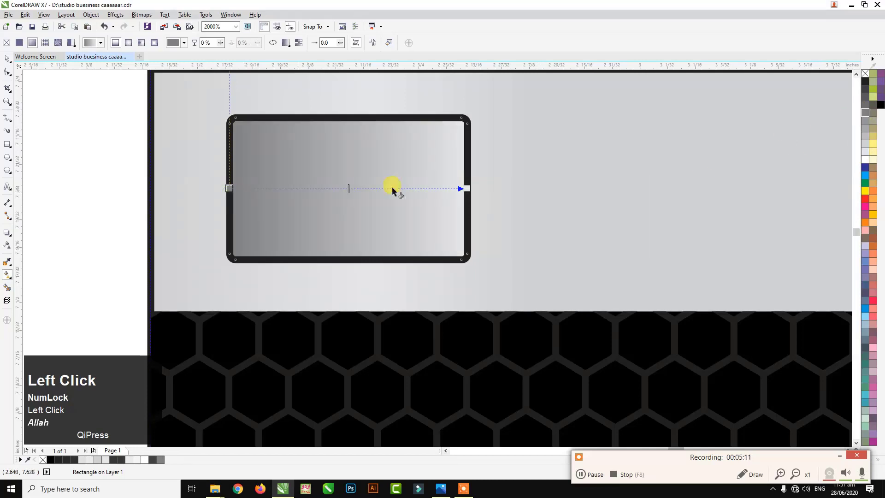
pyautogui.click(8, 60)
pyautogui.click(105, 113)
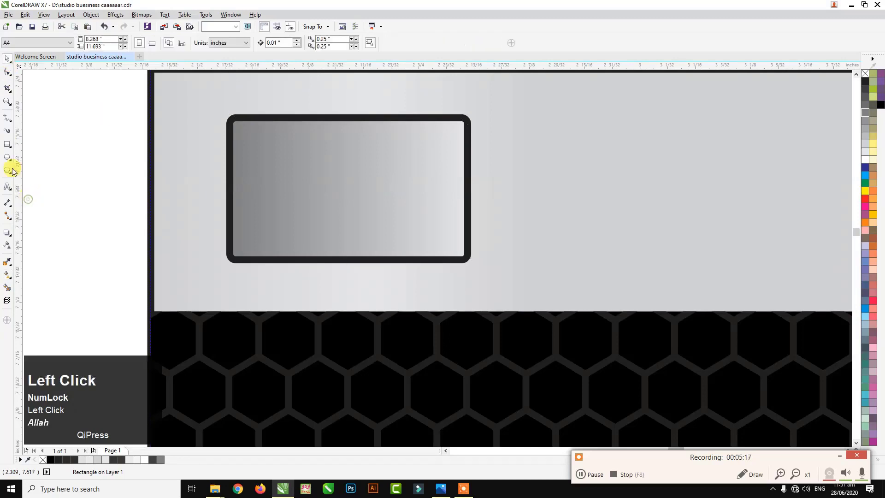
# Step: Draw a rectangle about 0.083 by 0.049 inch near the middle of the gradient-filled rounded rectangle
pyautogui.click(8, 145)
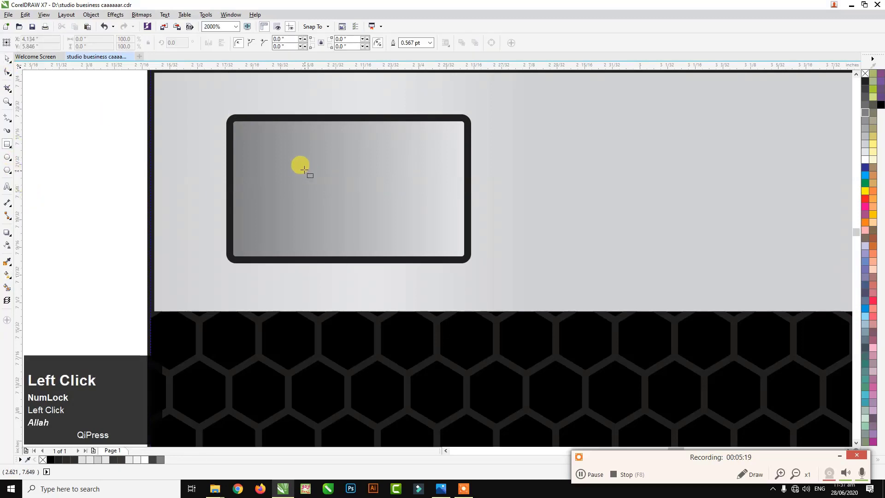
pyautogui.moveTo(304, 170); pyautogui.dragTo(378, 214)
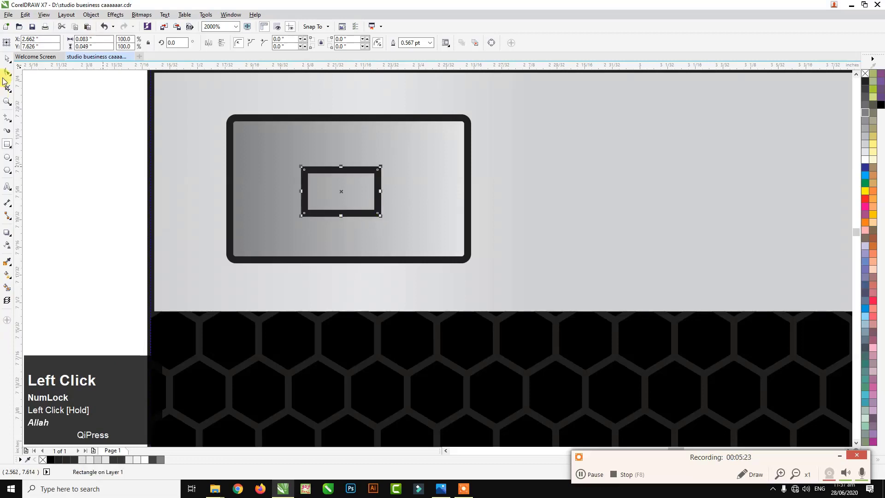
pyautogui.moveTo(349, 173); pyautogui.dragTo(351, 170)
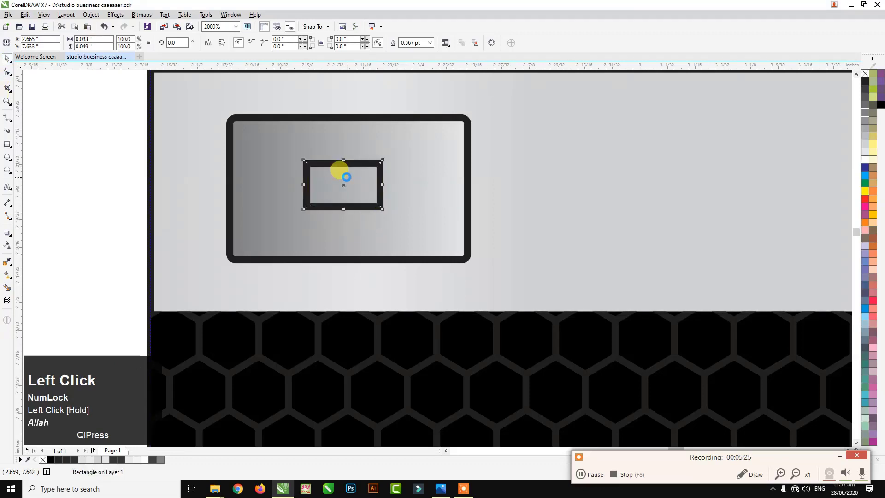
# Step: Centre the small inner rectangle horizontally and vertically on the gradient-filled rounded rectangle
pyautogui.scroll(1, 348, 178)
pyautogui.scroll(-1, 343, 184)
pyautogui.keyDown('shift'); pyautogui.click(379, 141); pyautogui.keyUp('shift')
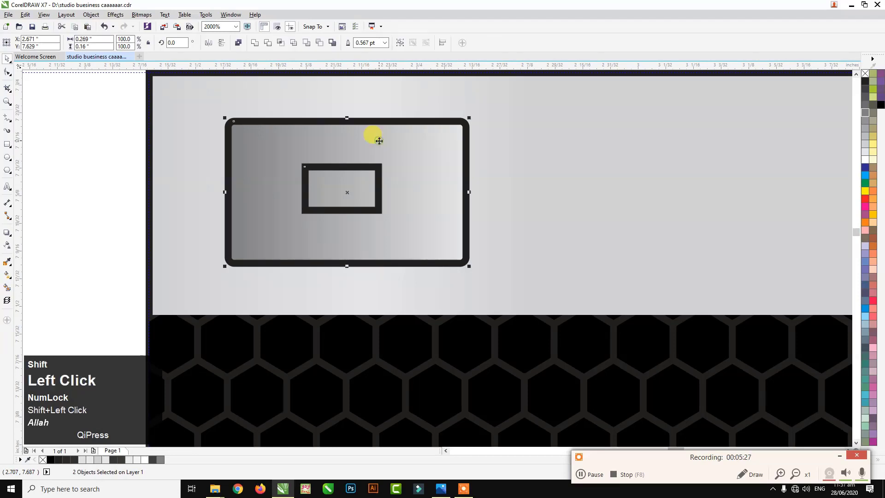
pyautogui.press('c')
pyautogui.press('e')
# Step: Round all four corners of the inner rectangle to a radius of about 0.005 inch
pyautogui.click(349, 172)
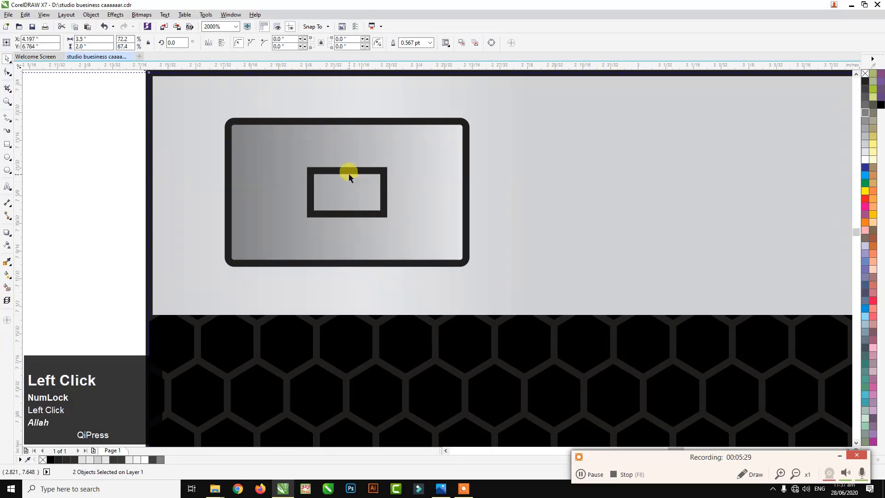
pyautogui.scroll(1, 349, 174)
pyautogui.click(7, 73)
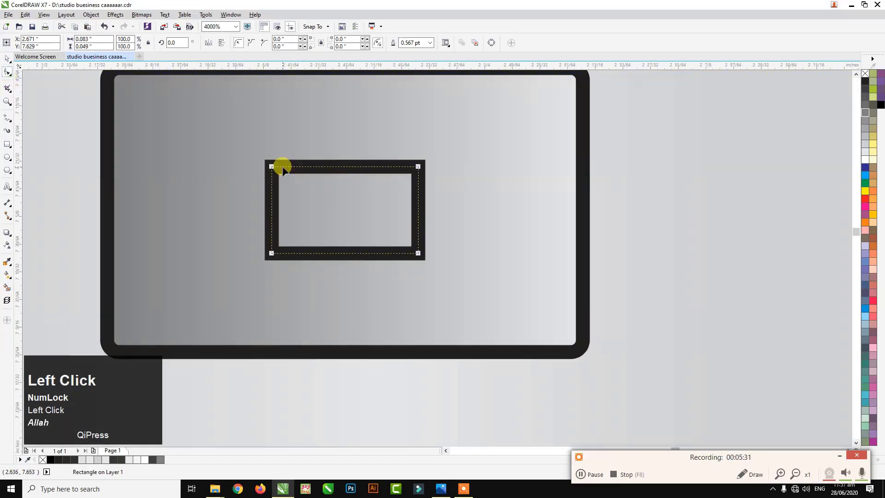
pyautogui.moveTo(271, 166); pyautogui.dragTo(280, 173)
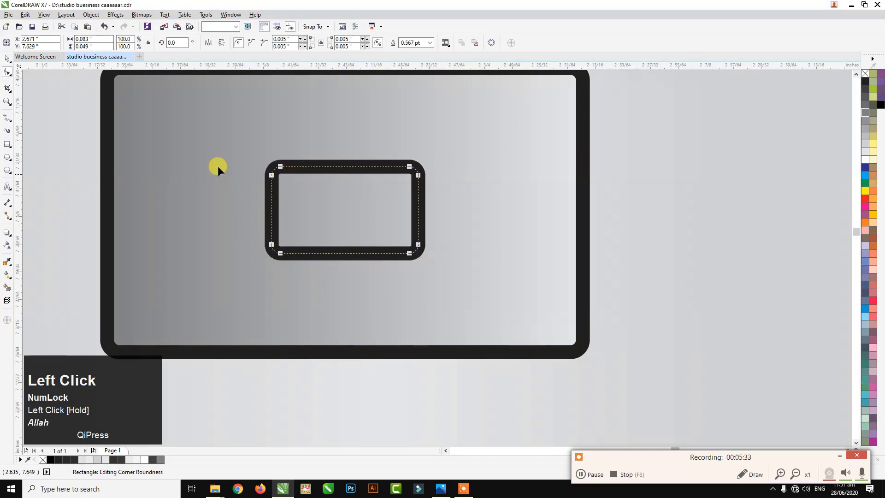
# Step: Fill the inner rounded rectangle with white and remove its outline
pyautogui.hotkey('ctrl', 'z')
pyautogui.click(865, 160)
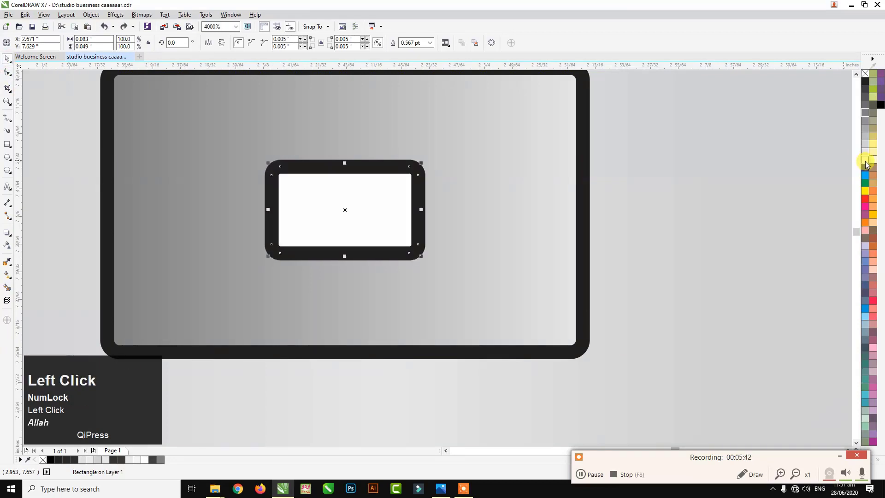
pyautogui.rightClick(865, 73)
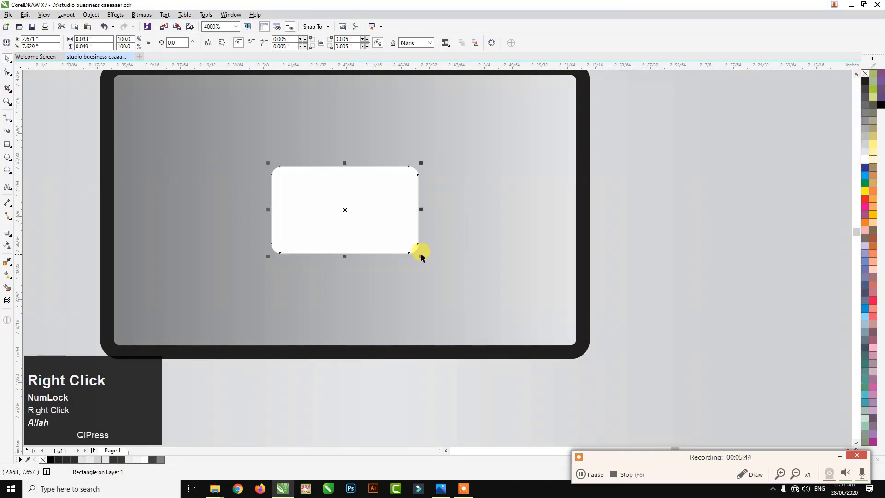
# Step: Enlarge the white rectangle from its centre to about 0.089 by 0.052 inch and convert it to curves
pyautogui.moveTo(420, 256); pyautogui.dragTo(426, 259)
pyautogui.rightClick(373, 249)
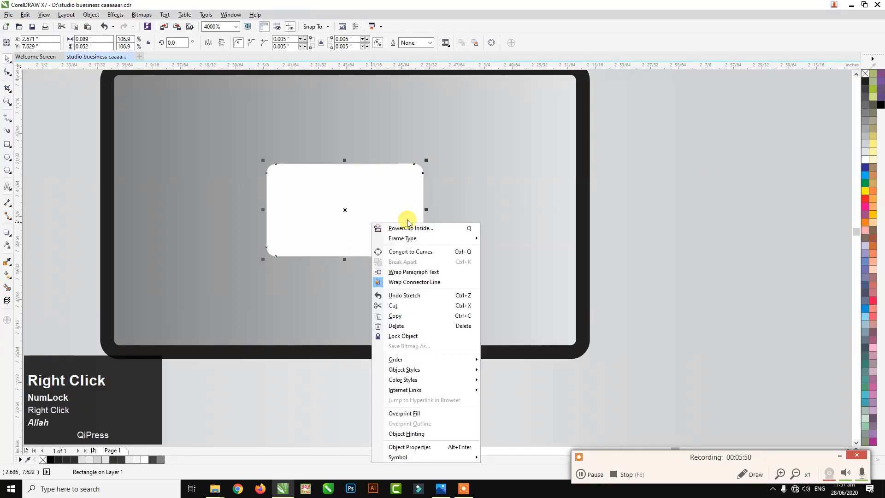
pyautogui.click(404, 251)
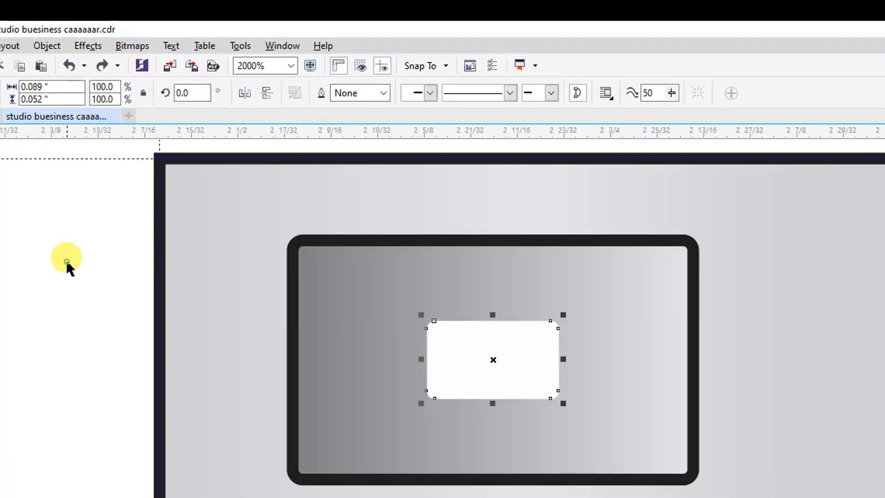
# Step: Set the document's nudge distance to 0.001 inch
pyautogui.click(65, 259)
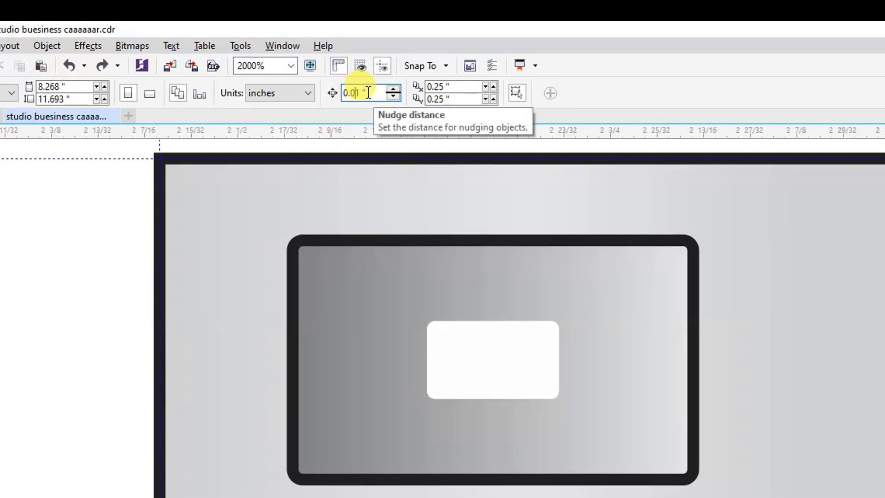
pyautogui.write('0')
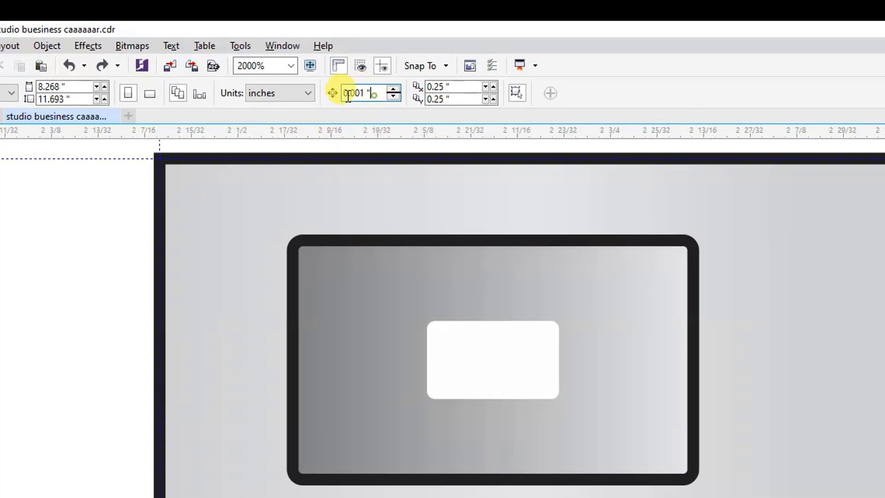
pyautogui.press('Return')
# Step: Taper the white shape by nudging its upper-right corner nodes down and its lower-right corner nodes up, then deselect it
pyautogui.scroll(5, 489, 323)
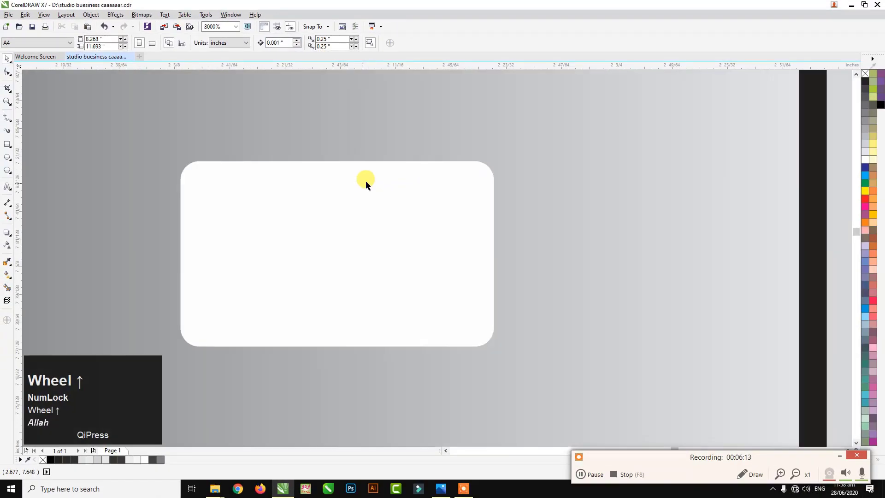
pyautogui.click(504, 328)
pyautogui.moveTo(424, 143); pyautogui.dragTo(502, 197)
pyautogui.press('Down')
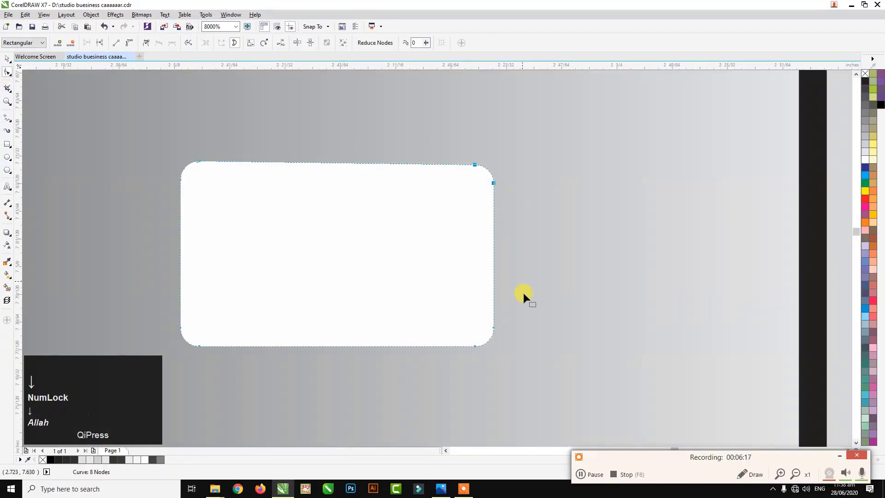
pyautogui.moveTo(524, 295); pyautogui.dragTo(460, 365)
pyautogui.press('Up')
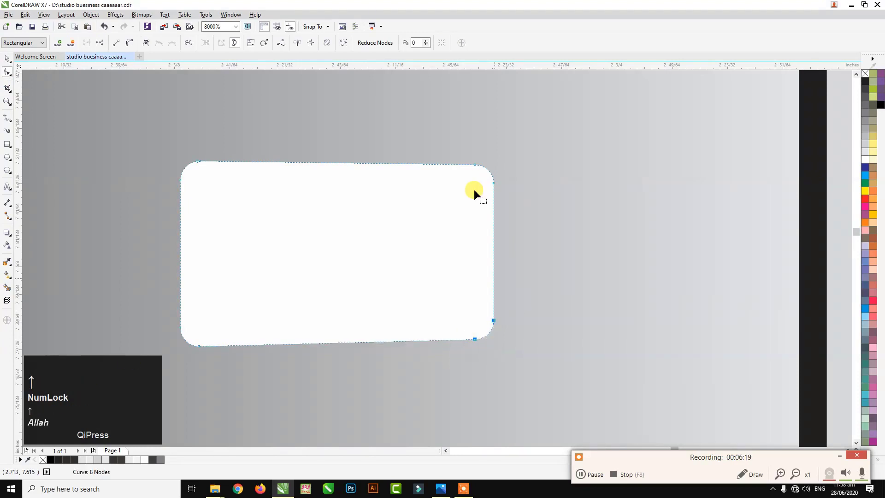
pyautogui.moveTo(450, 143); pyautogui.dragTo(510, 209)
pyautogui.press('Down')
pyautogui.scroll(-1, 480, 203)
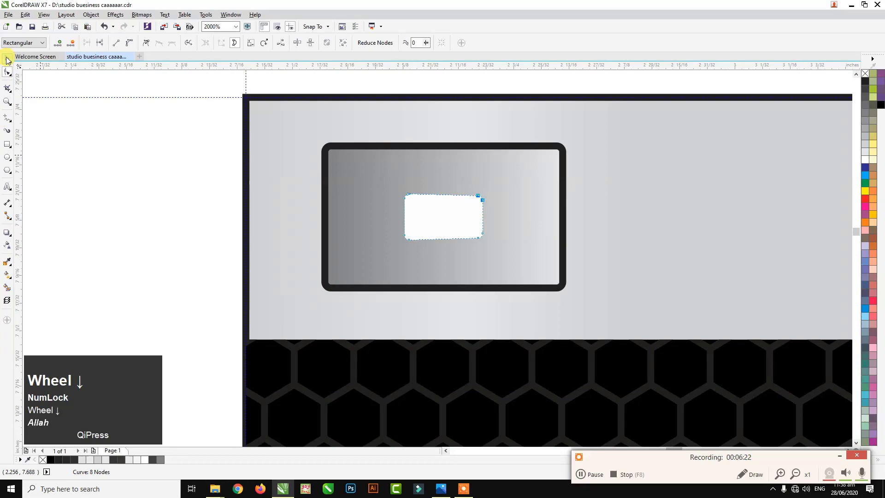
pyautogui.click(7, 60)
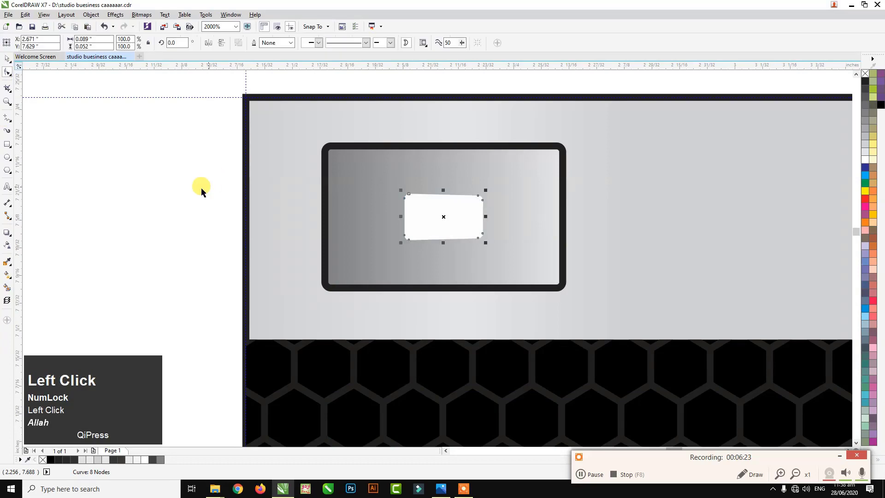
pyautogui.click(197, 189)
# Step: Draw four straight lines joining the frame's corners to the white shape's corners, lengthening the upper-left line past both shapes
pyautogui.click(8, 121)
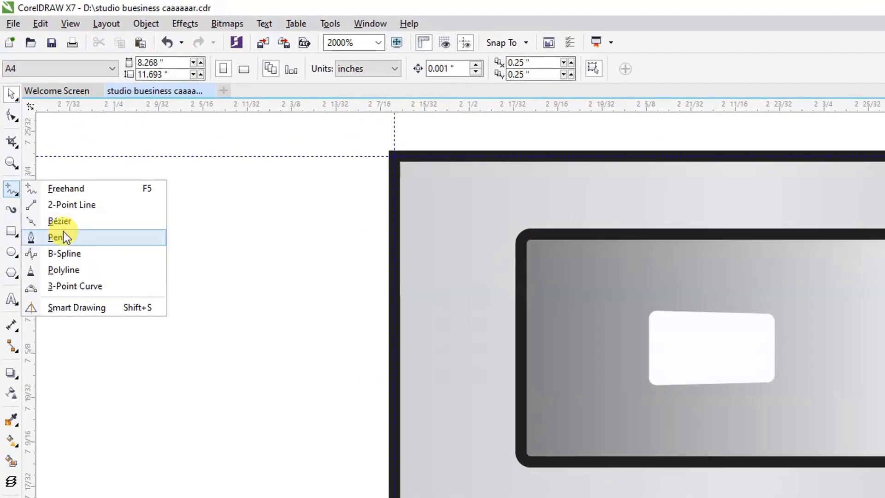
pyautogui.click(41, 127)
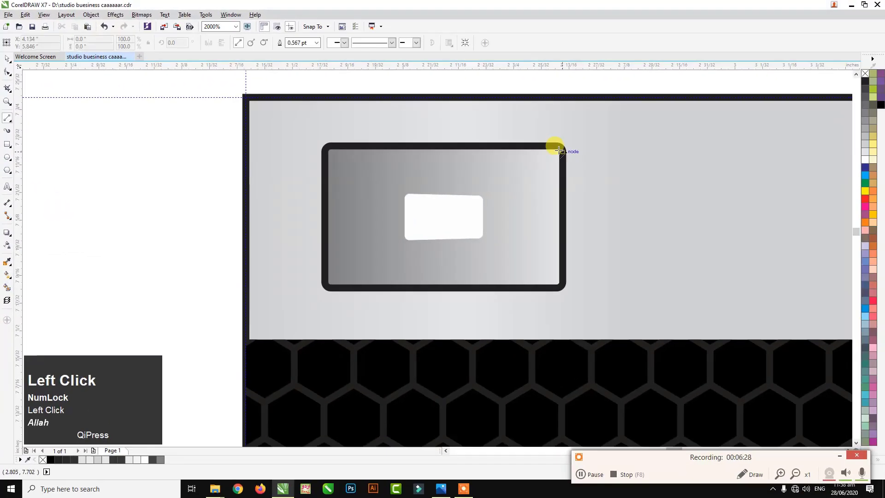
pyautogui.moveTo(554, 152); pyautogui.dragTo(477, 201)
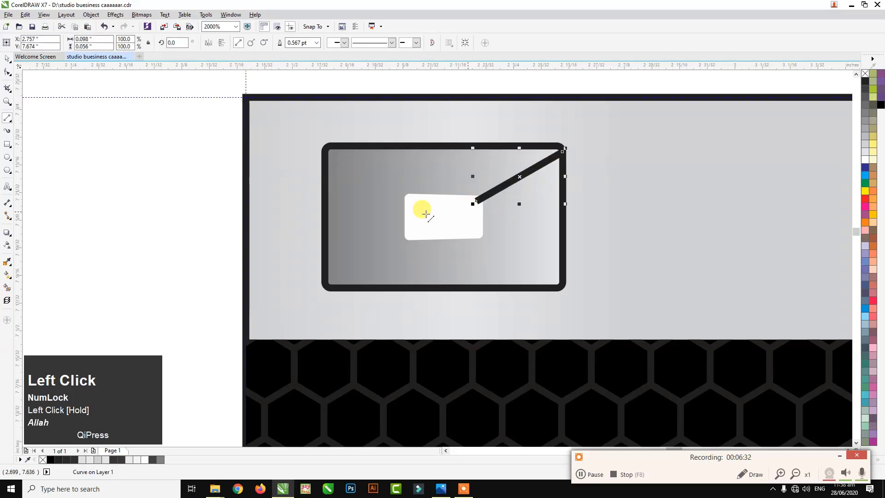
pyautogui.moveTo(408, 236); pyautogui.dragTo(323, 288)
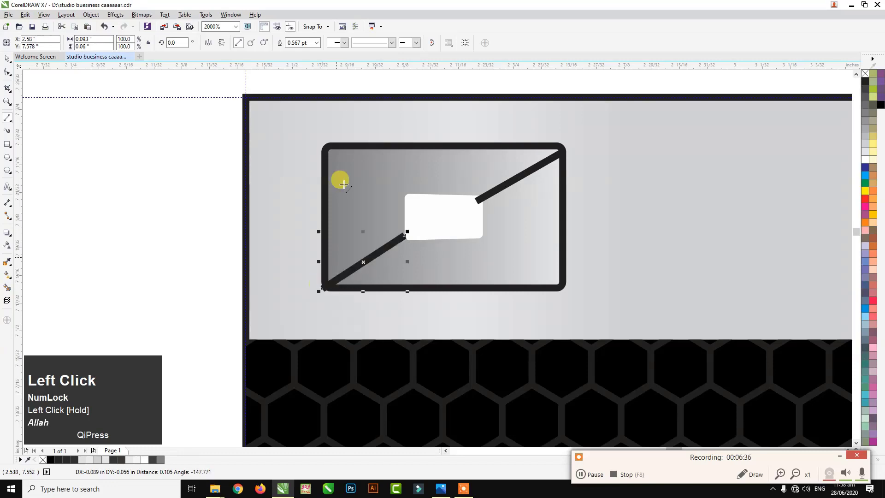
pyautogui.moveTo(385, 192); pyautogui.dragTo(412, 200)
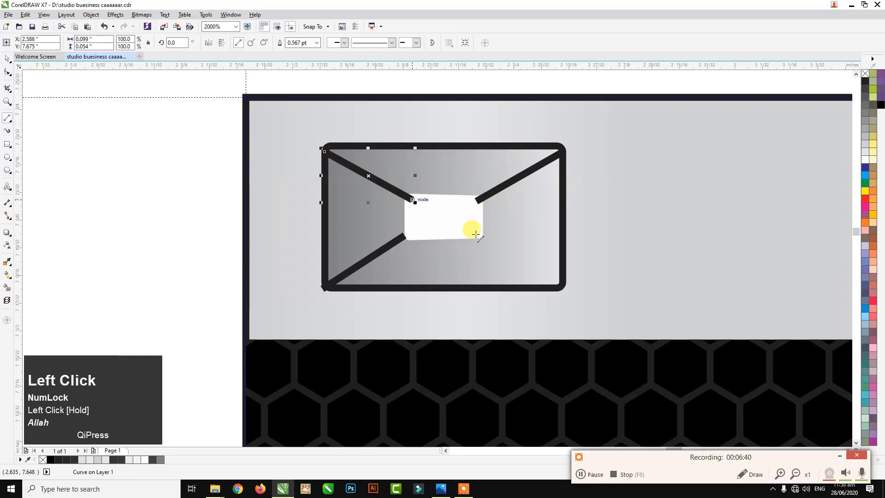
pyautogui.moveTo(559, 283); pyautogui.dragTo(470, 231)
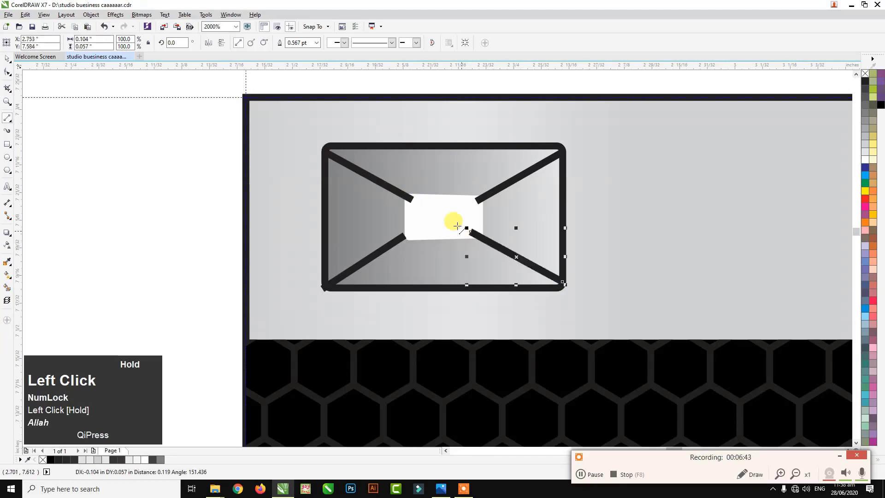
pyautogui.click(4, 57)
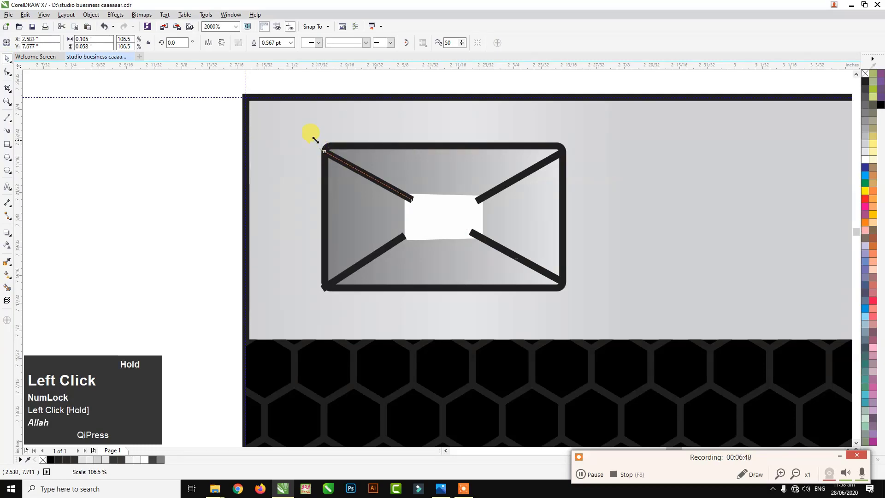
pyautogui.click(222, 157)
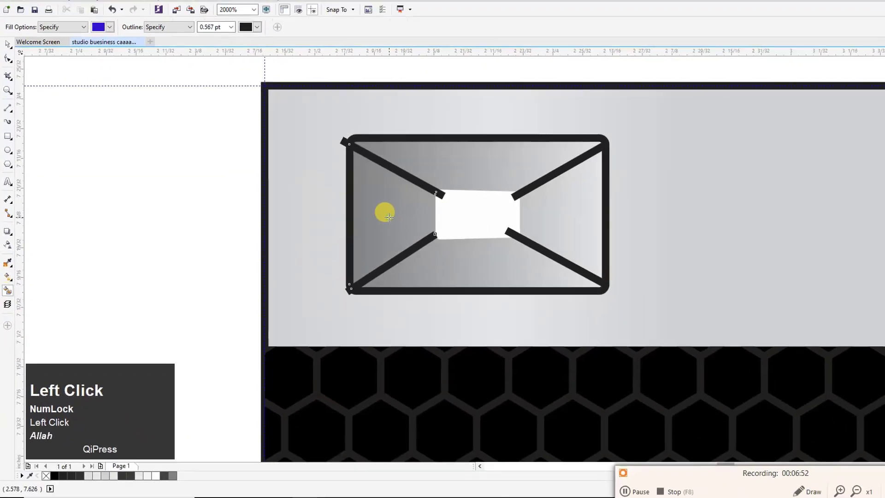
# Step: Smart-fill the four panels between the frame and the white shape with blue and a 0.567 pt outline
pyautogui.click(674, 155)
pyautogui.click(413, 172)
pyautogui.click(512, 207)
pyautogui.click(439, 252)
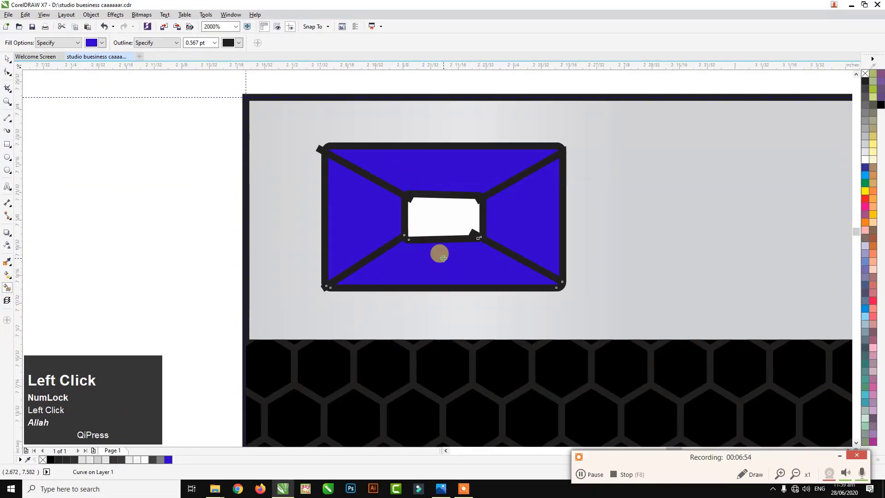
# Step: Delete the four diagonal construction lines and remove the outlines from the blue panels
pyautogui.click(7, 58)
pyautogui.click(159, 141)
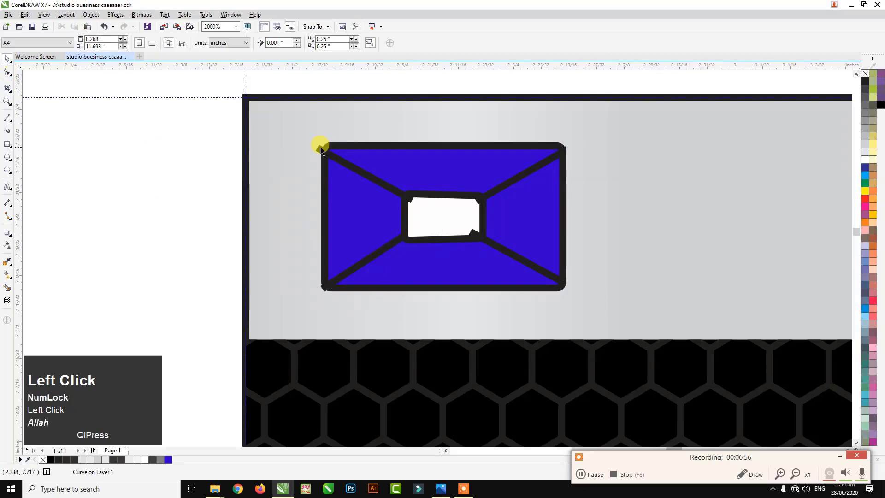
pyautogui.click(321, 148)
pyautogui.press('Delete')
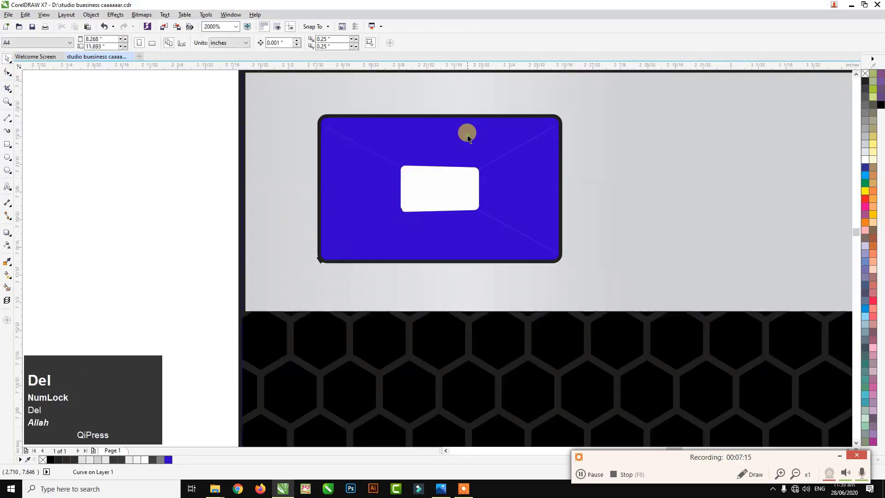
# Step: Apply a vertical linear gradient from blue to white on the upper panel, starting at the frame's top edge
pyautogui.click(461, 131)
pyautogui.press('g')
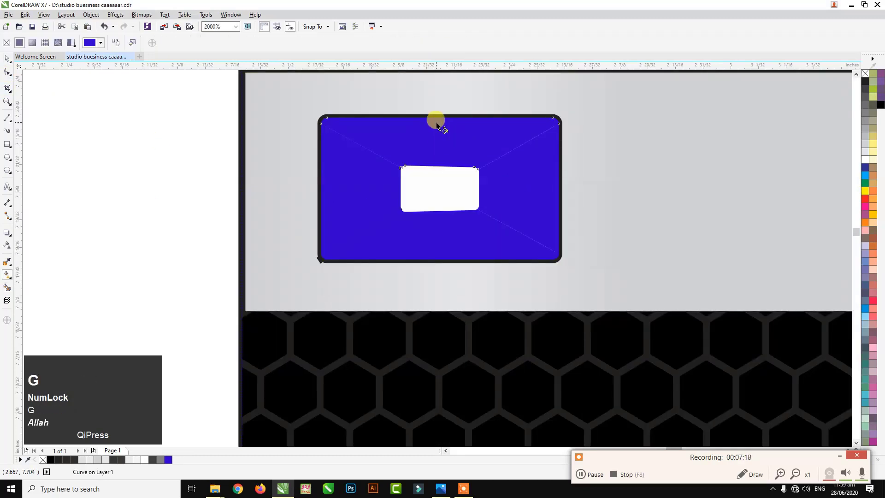
pyautogui.moveTo(436, 122); pyautogui.dragTo(435, 163)
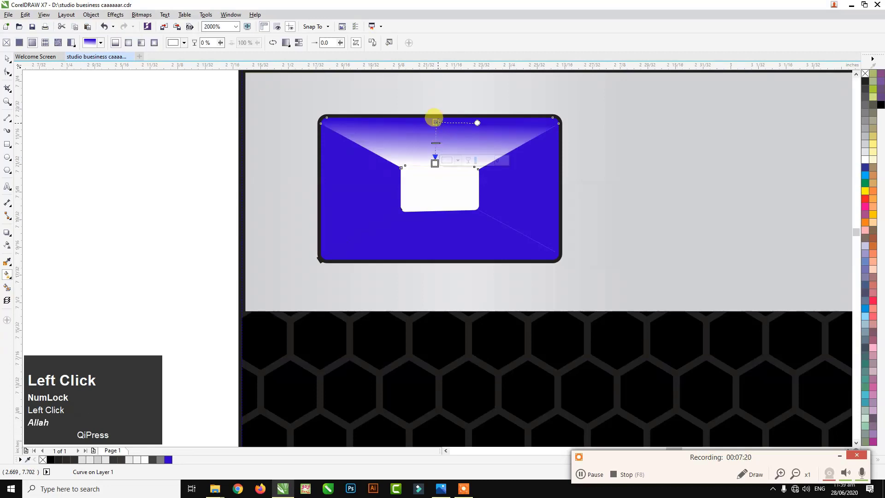
pyautogui.moveTo(436, 123); pyautogui.dragTo(439, 118)
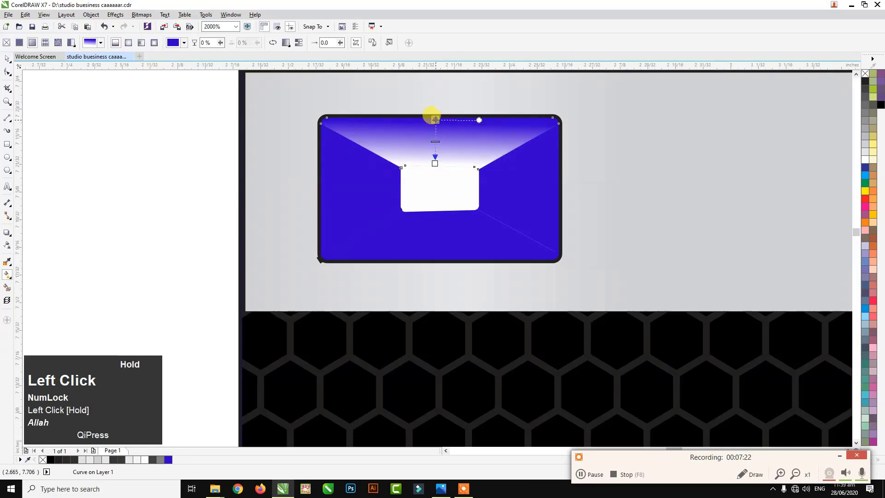
# Step: Change the upper panel's gradient start to light grey, then give the left panel a horizontal gradient from grey at its outer edge to light grey
pyautogui.click(435, 120)
pyautogui.click(866, 146)
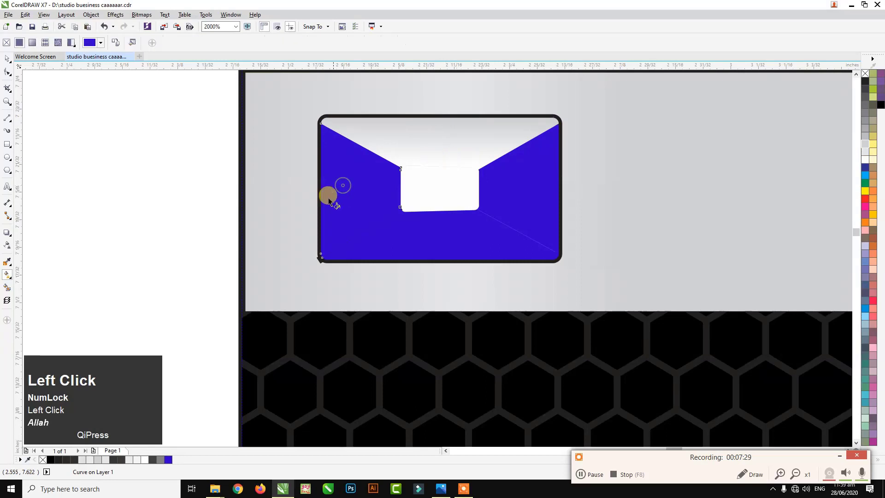
pyautogui.moveTo(328, 198); pyautogui.dragTo(394, 196)
pyautogui.moveTo(327, 196); pyautogui.dragTo(324, 195)
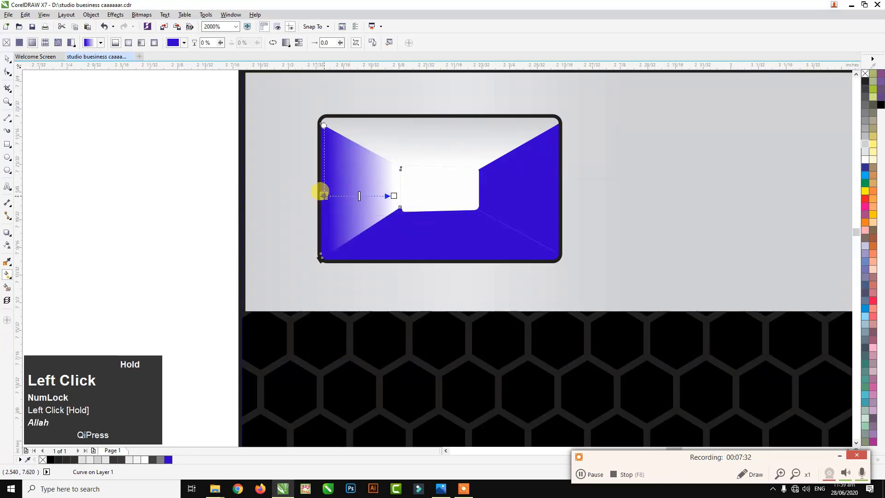
pyautogui.click(865, 146)
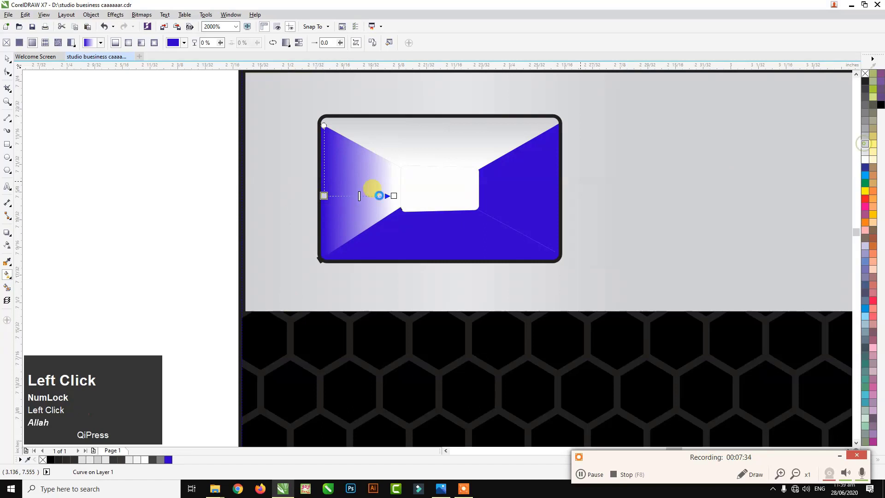
pyautogui.click(393, 196)
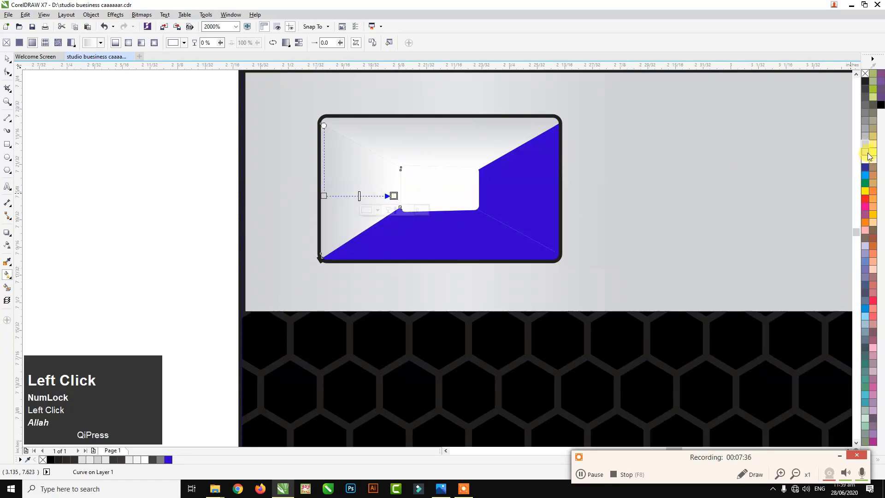
pyautogui.click(461, 199)
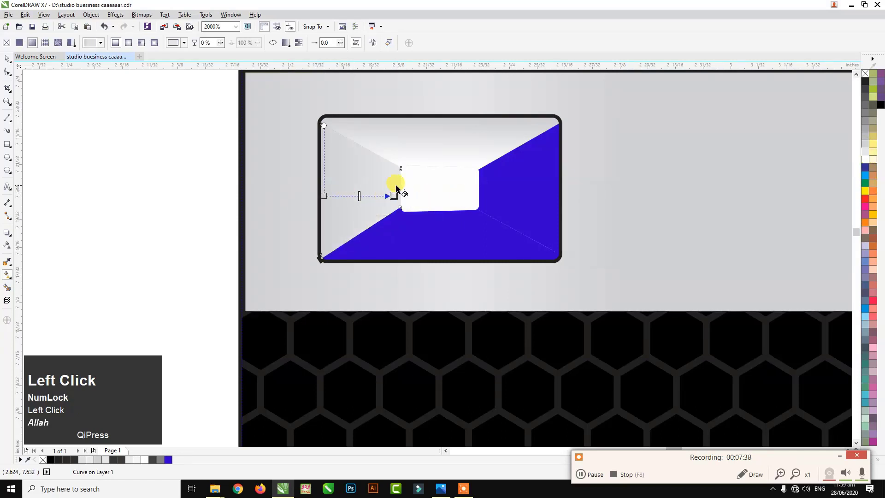
pyautogui.click(324, 196)
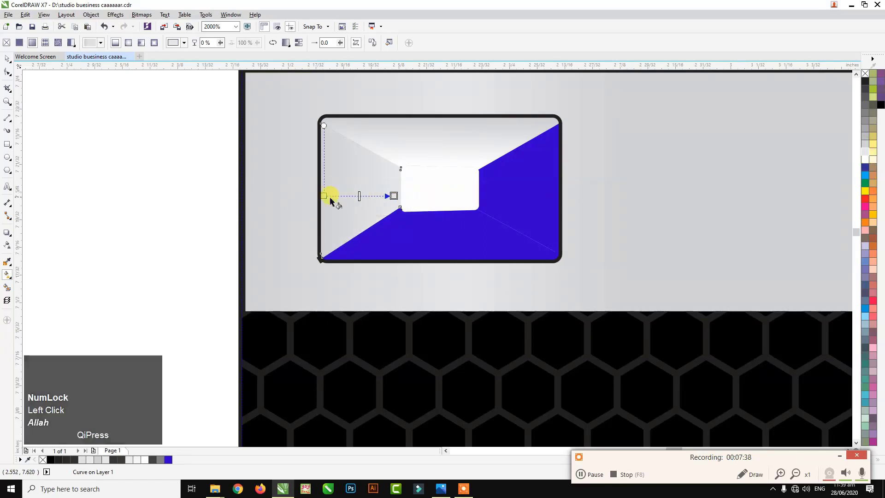
pyautogui.click(866, 139)
# Step: Apply a vertical gradient to the lower panel, from medium grey at the frame's bottom edge to light grey at the white shape
pyautogui.click(7, 59)
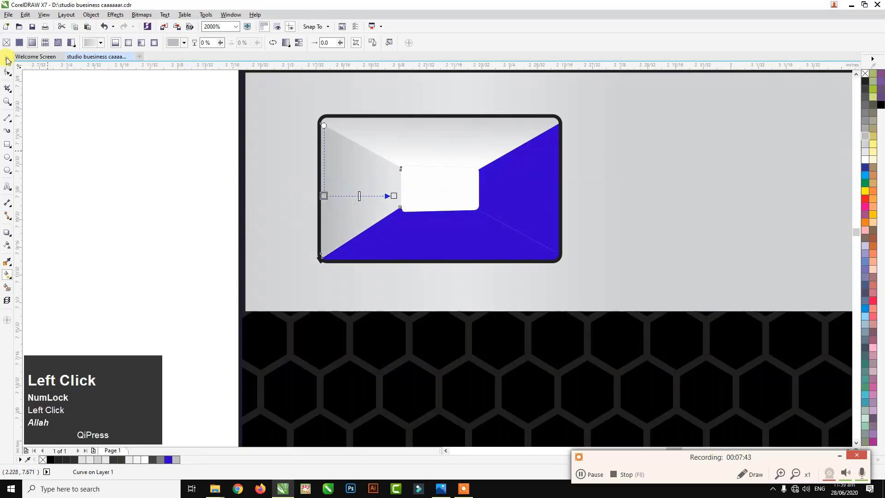
pyautogui.click(415, 223)
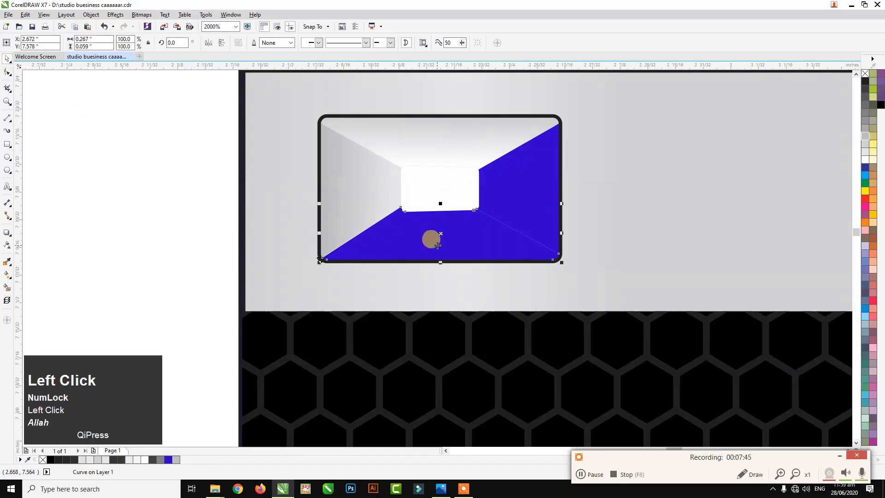
pyautogui.press('g')
pyautogui.moveTo(440, 258); pyautogui.dragTo(439, 210)
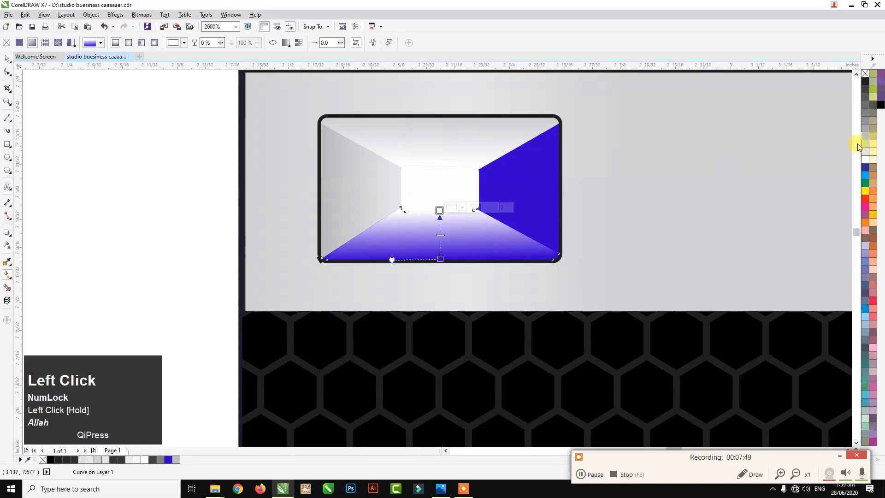
pyautogui.click(441, 258)
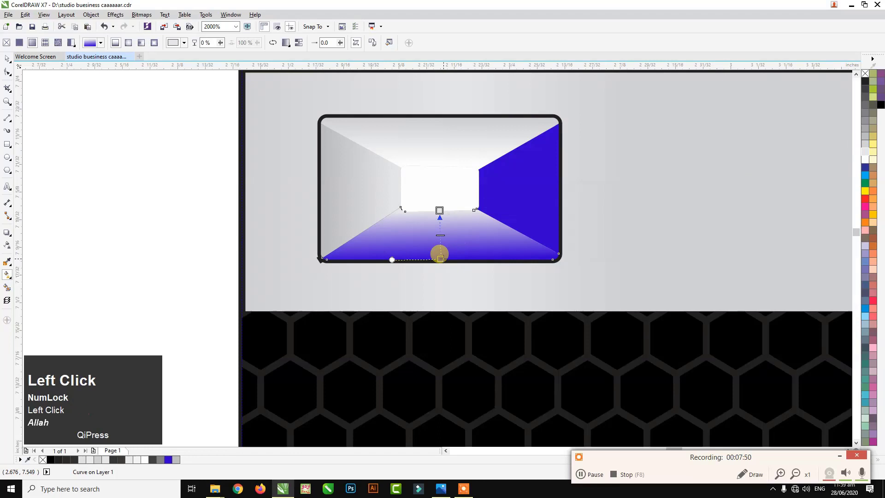
pyautogui.click(866, 131)
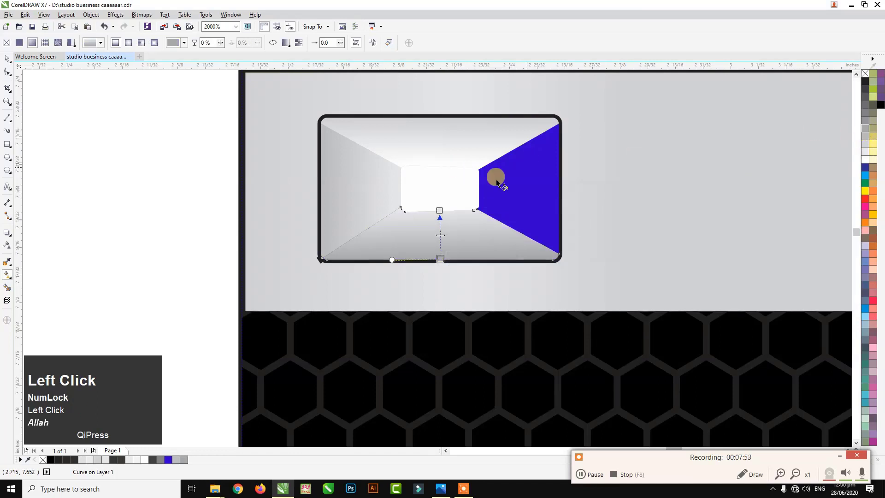
# Step: Apply a horizontal light-grey gradient to the remaining blue panel, running from its outer edge inward to the white shape
pyautogui.click(7, 60)
pyautogui.click(544, 183)
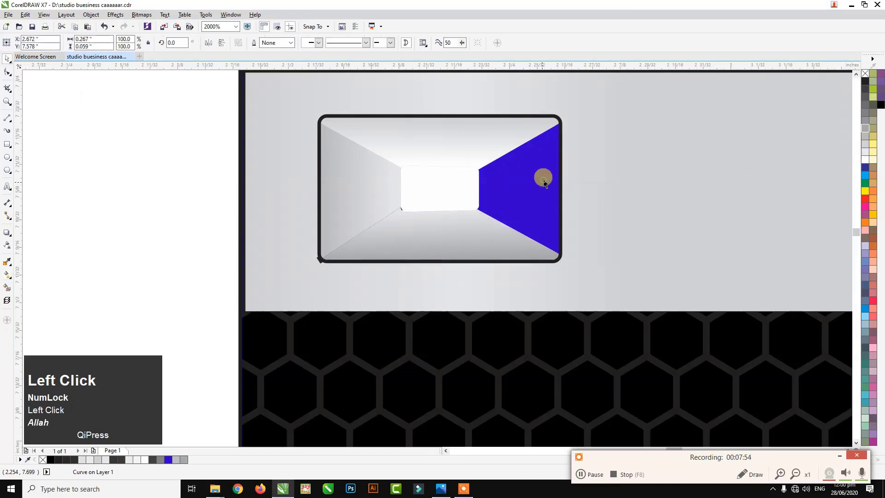
pyautogui.press('g')
pyautogui.moveTo(553, 181); pyautogui.dragTo(482, 185)
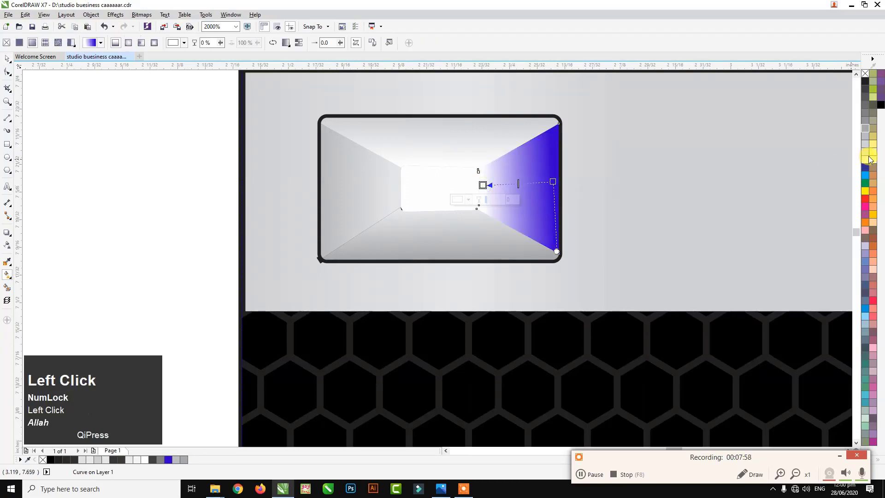
pyautogui.click(553, 182)
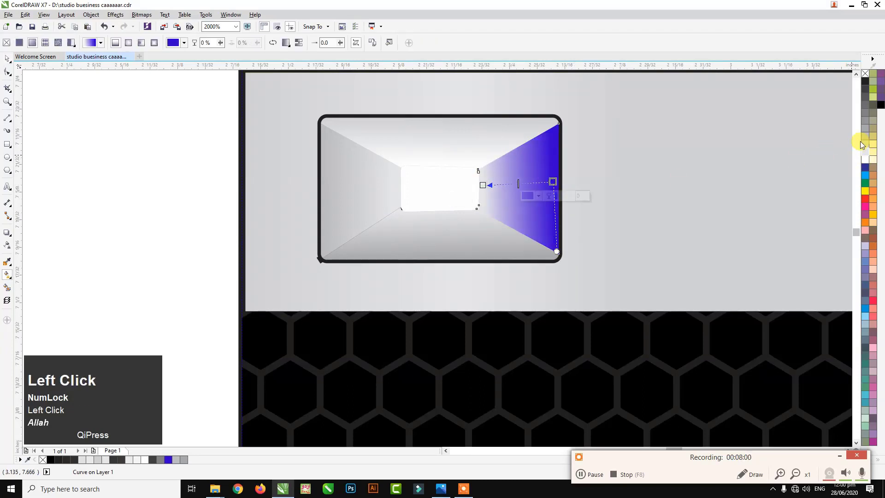
# Step: Recolour the upper panel's gradient from medium grey at the frame's top edge to light grey beside the white shape
pyautogui.click(435, 163)
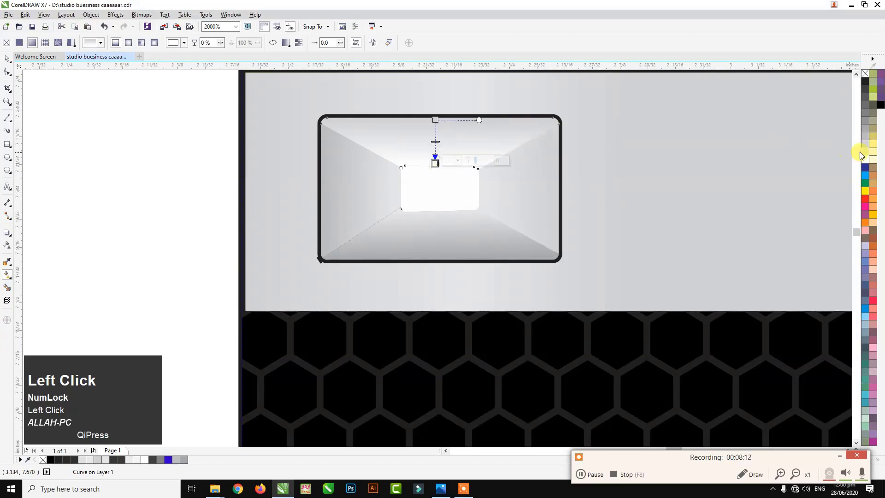
pyautogui.click(440, 121)
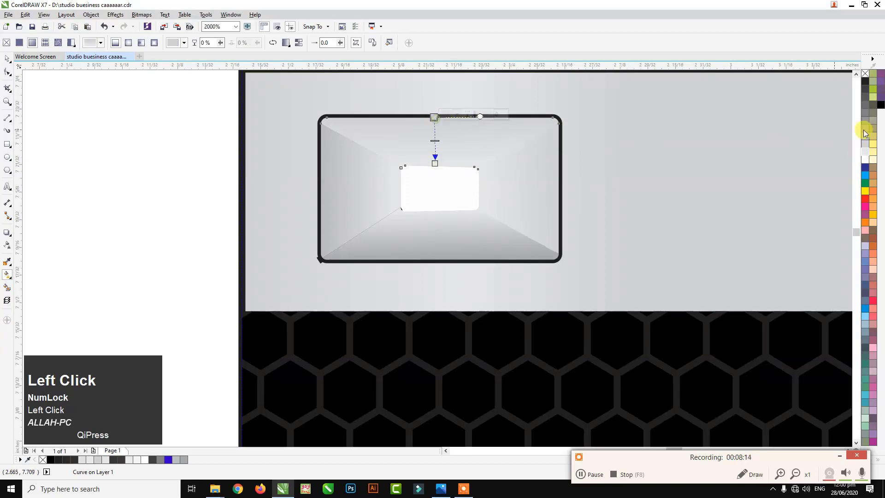
pyautogui.click(434, 167)
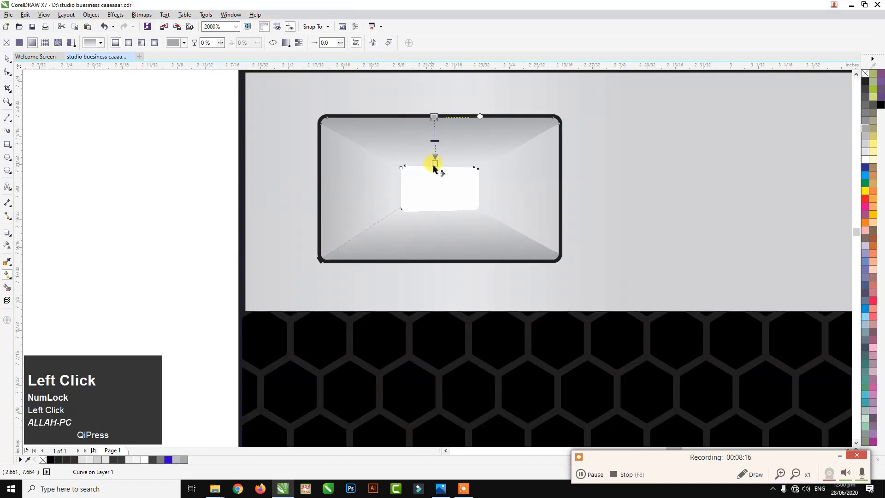
# Step: Set the outer rounded frame's outline width to 1.5 pt
pyautogui.click(6, 59)
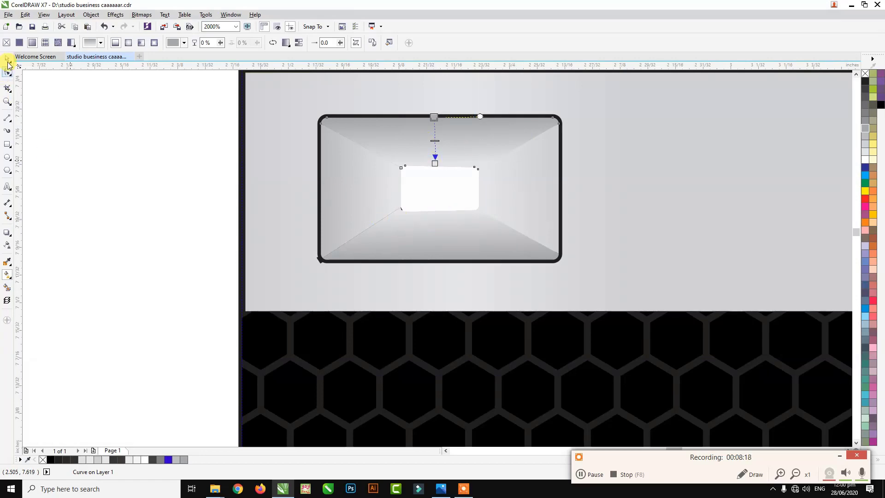
pyautogui.click(338, 115)
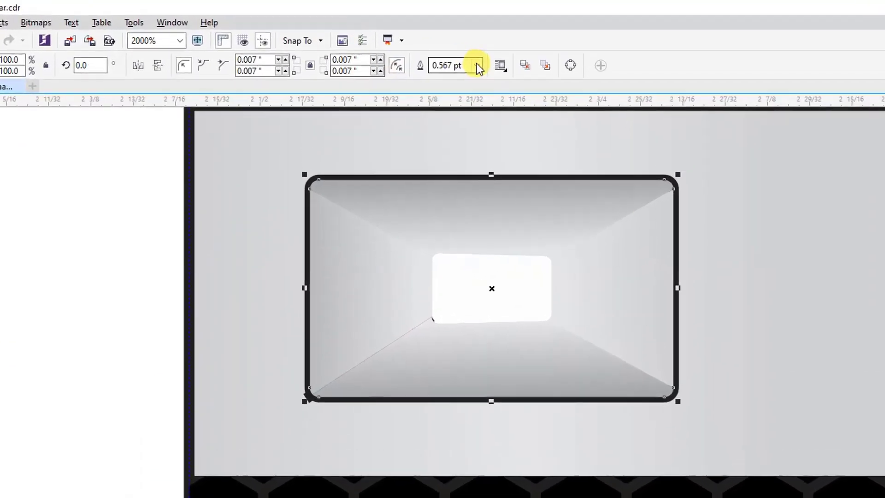
pyautogui.click(430, 43)
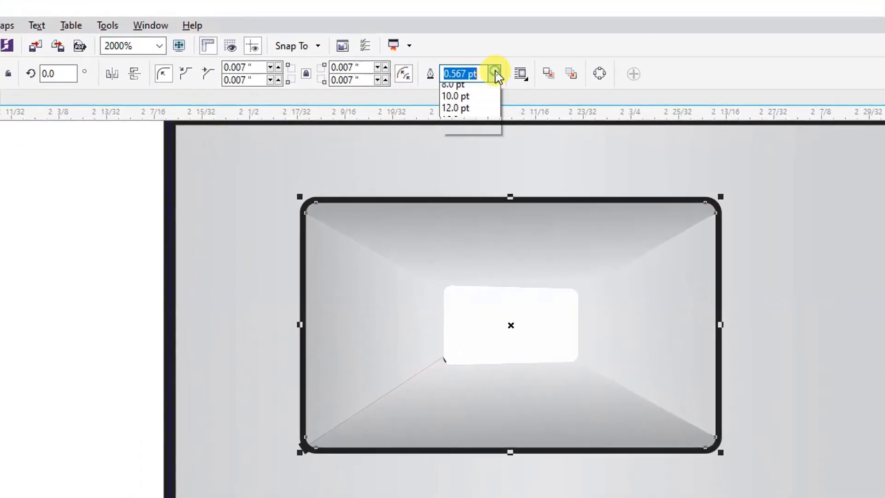
pyautogui.click(454, 148)
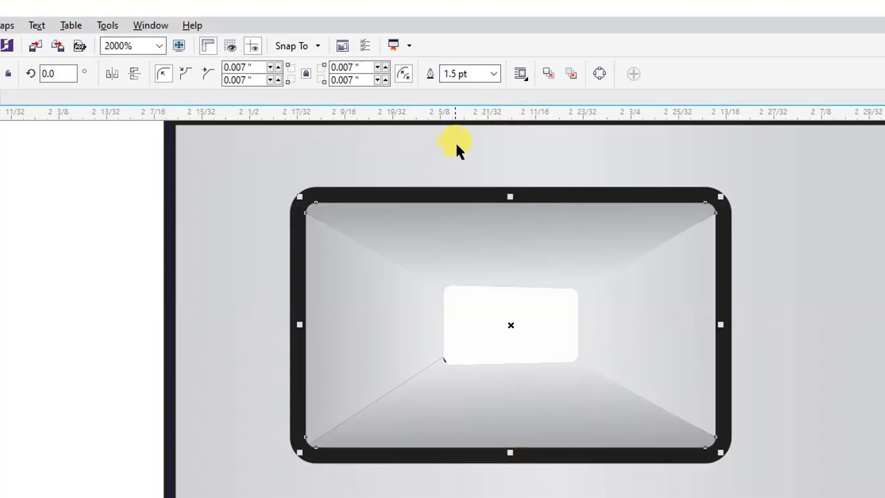
pyautogui.click(42, 208)
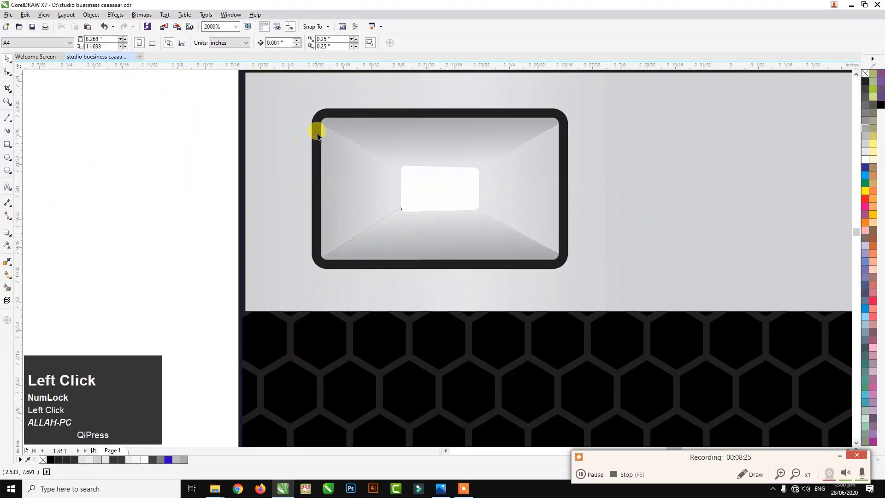
# Step: Duplicate the rounded frame slightly down and right, then turn the copy into an outline-free white highlight behind the viewfinder
pyautogui.click(332, 118)
pyautogui.moveTo(334, 118); pyautogui.dragTo(347, 126)
pyautogui.rightClick(346, 127)
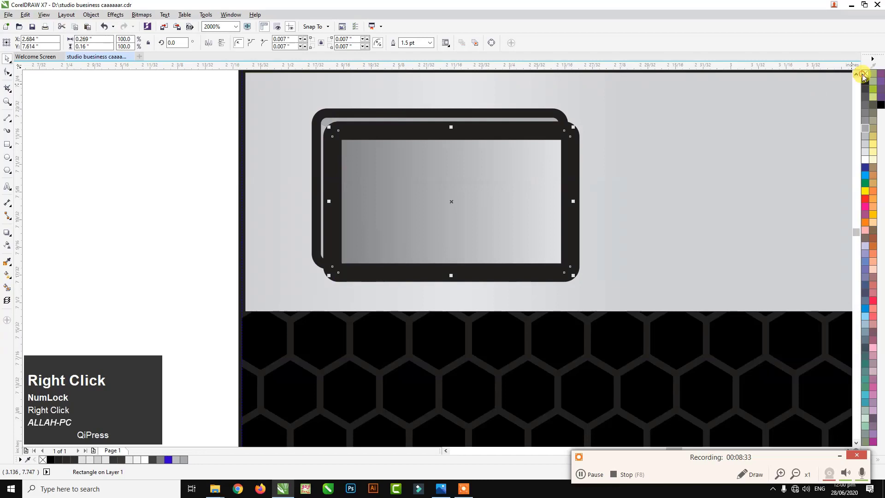
pyautogui.rightClick(864, 74)
pyautogui.click(864, 159)
pyautogui.hotkey('ctrl', 'pagedown')
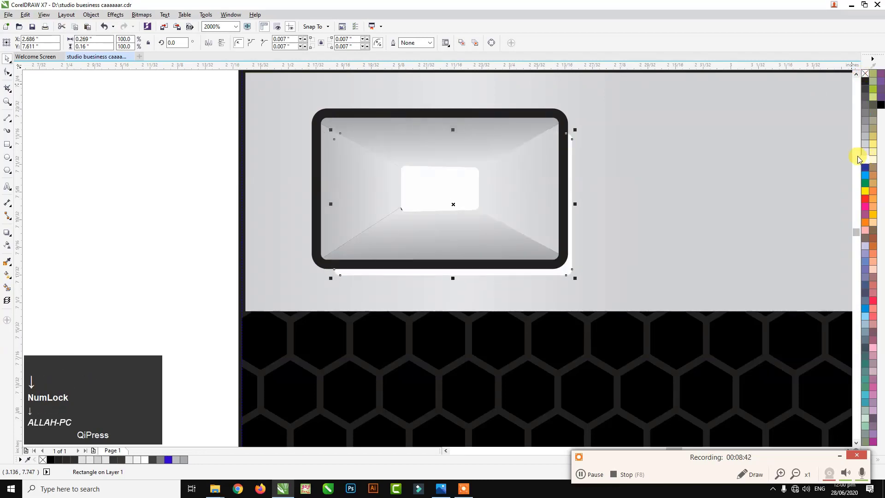
# Step: Draw a rectangle about 0.25 by 0.133 inches just inside the rounded frame and set its outline to 0.3 pt
pyautogui.click(397, 170)
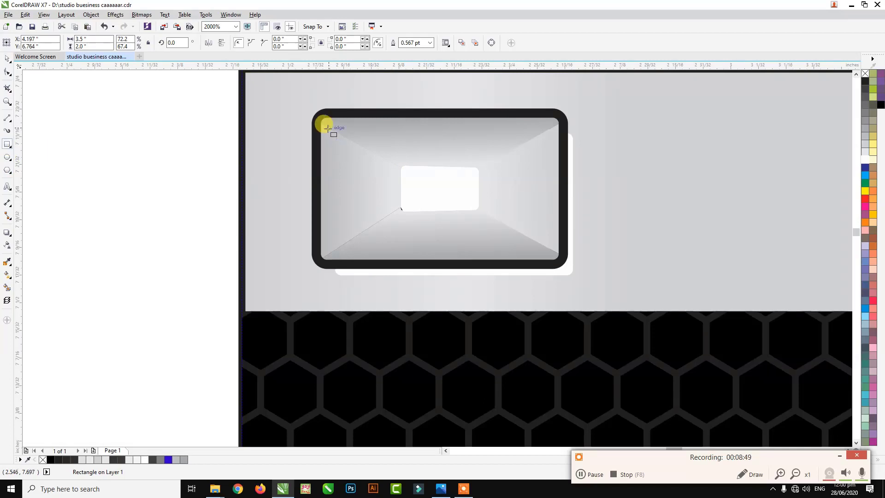
pyautogui.moveTo(334, 137); pyautogui.dragTo(550, 246)
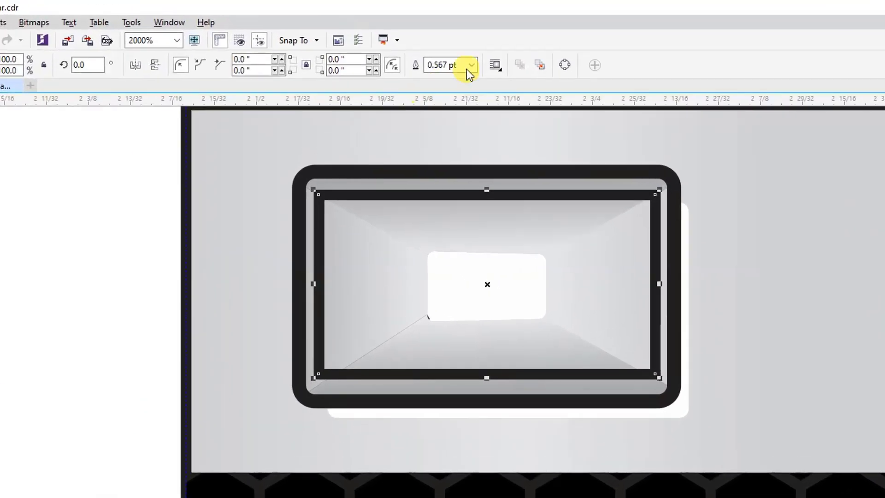
pyautogui.click(435, 65)
pyautogui.write('0.')
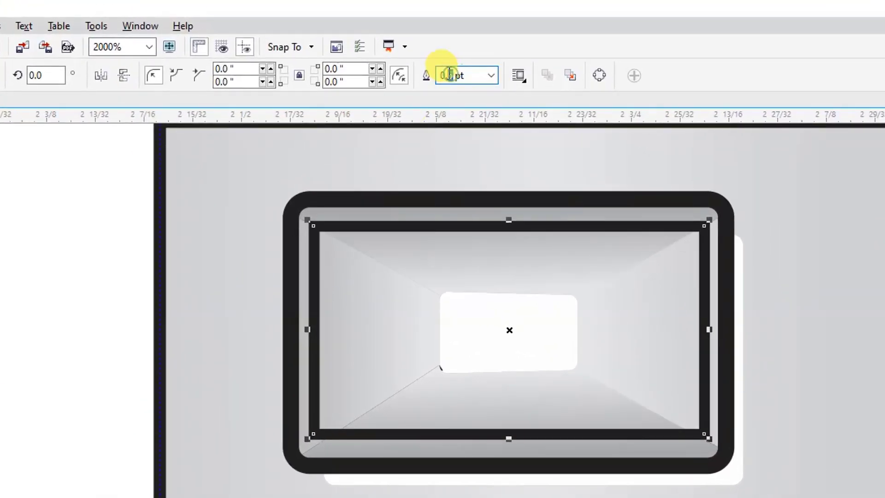
pyautogui.write('5')
pyautogui.write('3')
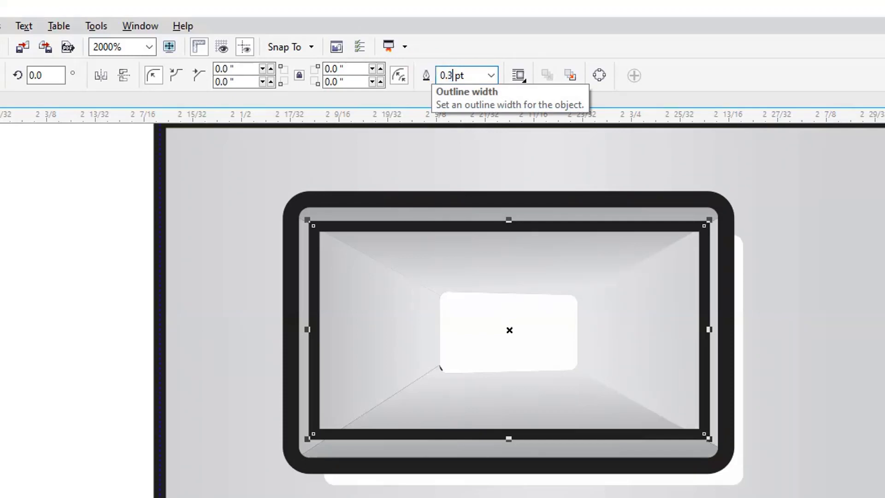
pyautogui.press('Return')
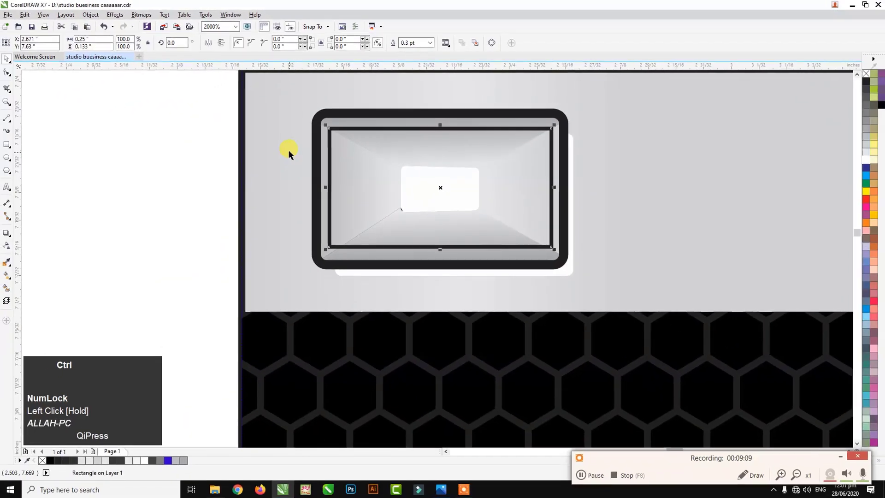
# Step: Convert the inner rectangle's outline to an object and fill it with a horizontal gradient from grey on the left to white on the right
pyautogui.hotkey('ctrl', 'shift', 'q')
pyautogui.click(340, 138)
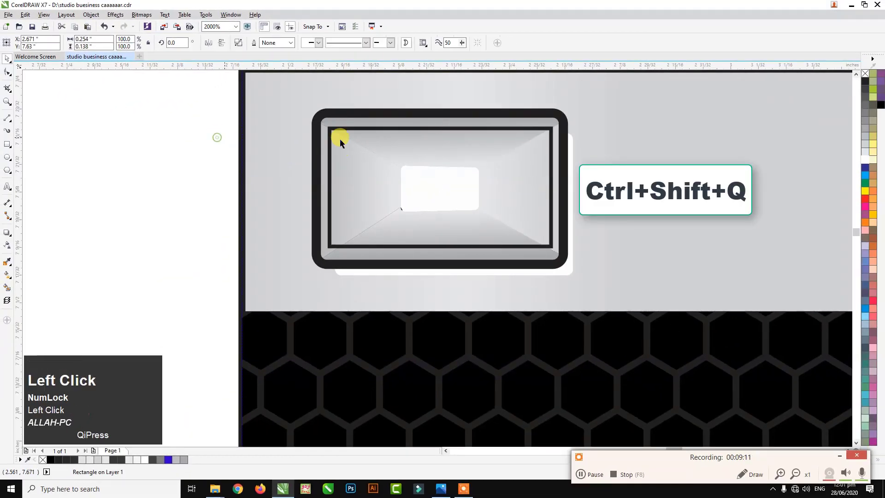
pyautogui.press('g')
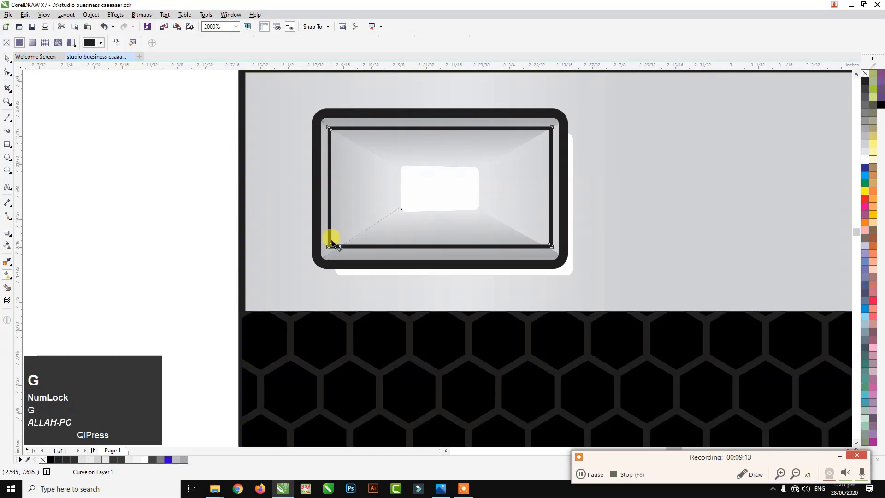
pyautogui.moveTo(330, 200); pyautogui.dragTo(549, 199)
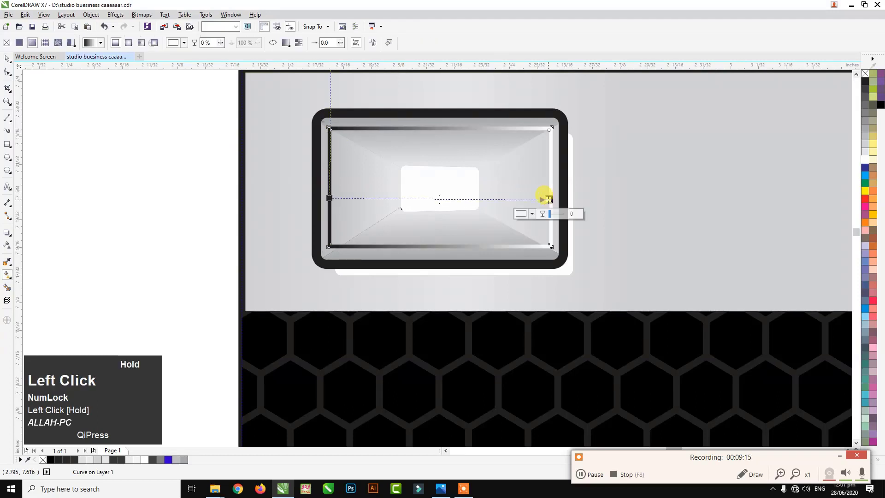
pyautogui.click(329, 198)
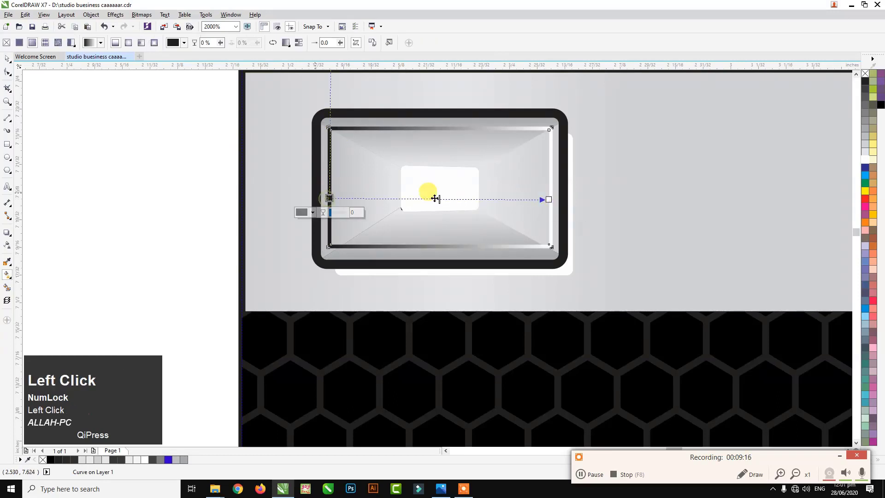
pyautogui.click(866, 145)
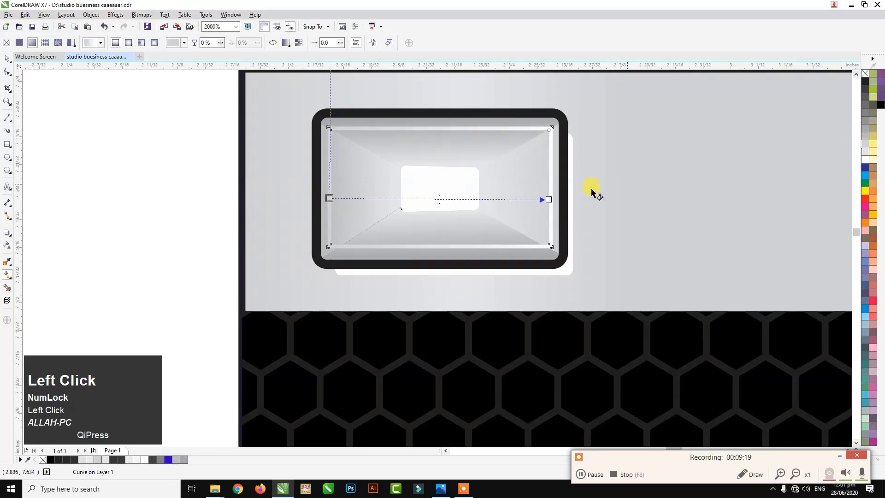
pyautogui.click(865, 136)
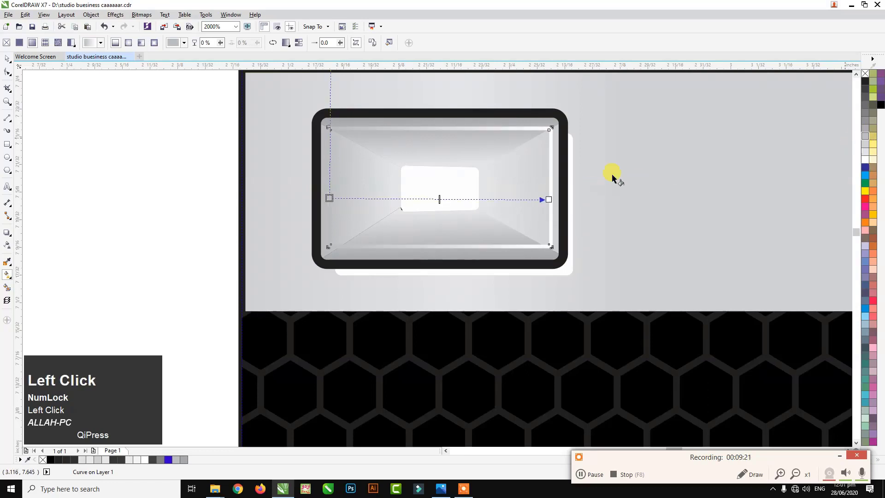
# Step: Extend the inner rectangular frame's gradient slightly to the right and change its end colour from white to light grey
pyautogui.click(555, 199)
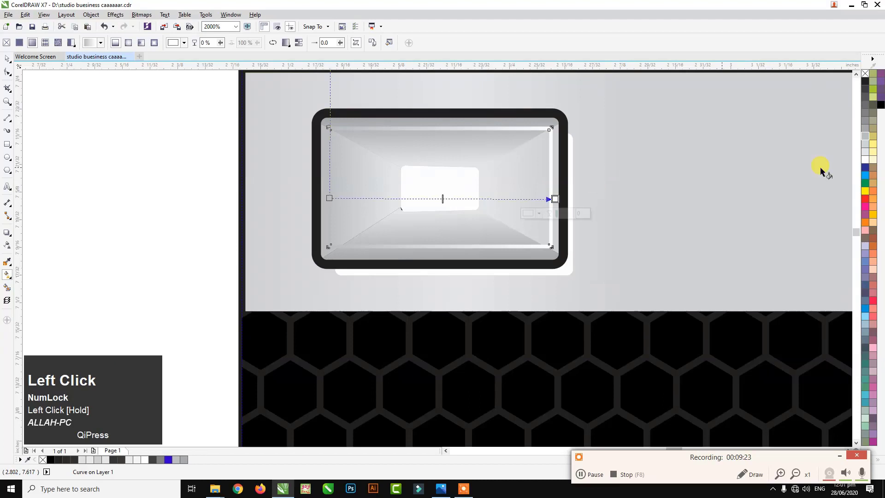
pyautogui.click(865, 152)
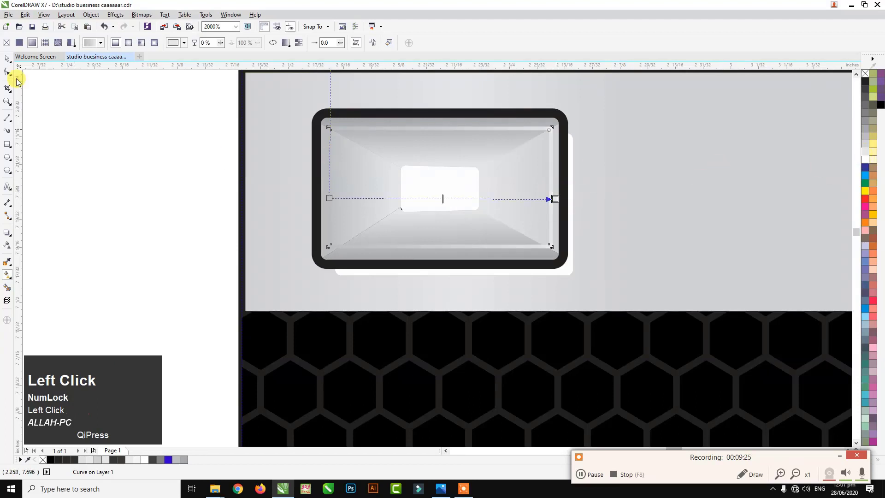
pyautogui.click(7, 58)
# Step: Make a smaller concentric copy of the thin rectangular frame, about 0.212 by 0.115 inches, inside the original
pyautogui.click(554, 124)
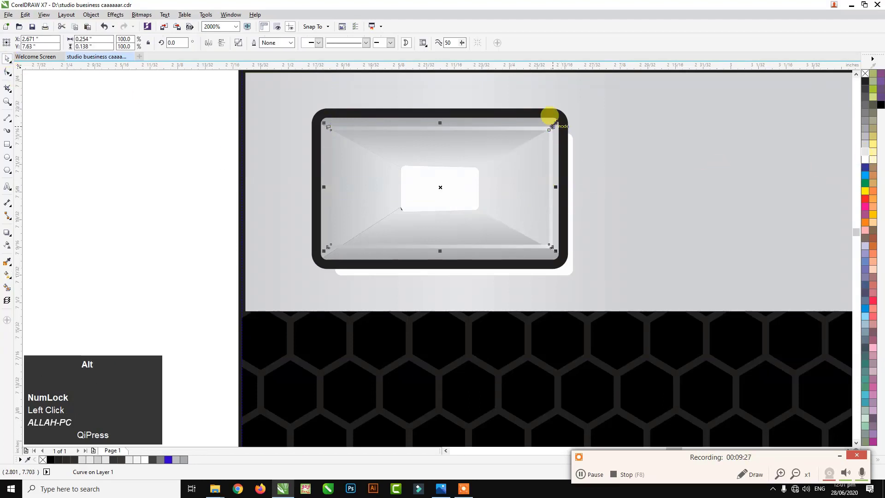
pyautogui.moveTo(553, 126); pyautogui.dragTo(547, 135)
pyautogui.hotkey('ctrl', 'z')
pyautogui.rightClick(546, 134)
pyautogui.scroll(2, 470, 163)
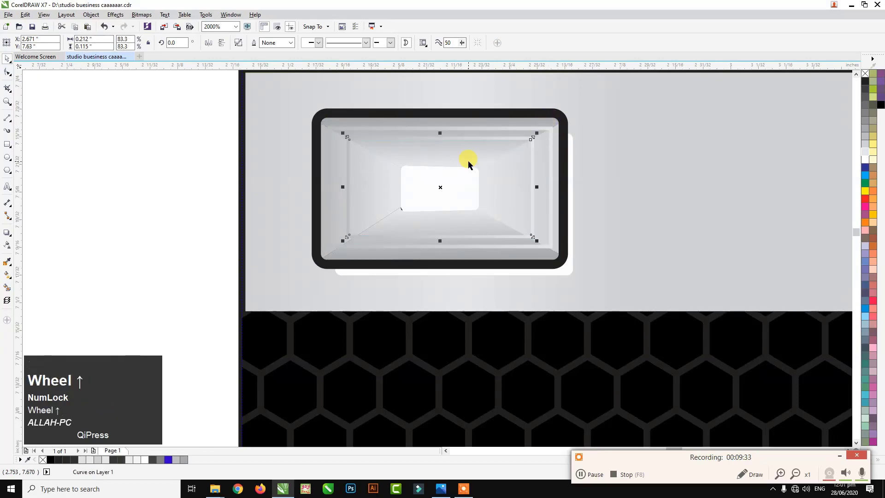
pyautogui.moveTo(602, 212); pyautogui.dragTo(618, 213)
pyautogui.moveTo(618, 213); pyautogui.dragTo(618, 213)
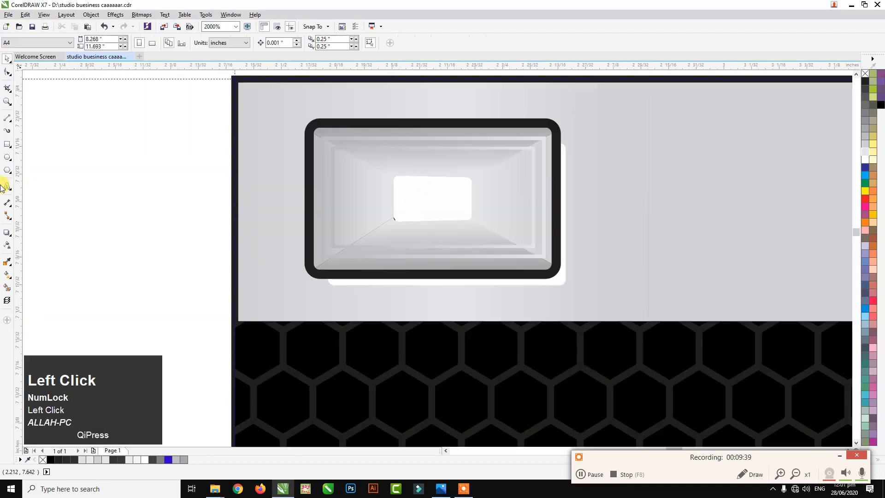
# Step: Draw an outline-free dark rectangle about 0.235 by 0.058 inches across the viewfinder's middle and bring the white centre panel in front of it
pyautogui.click(6, 145)
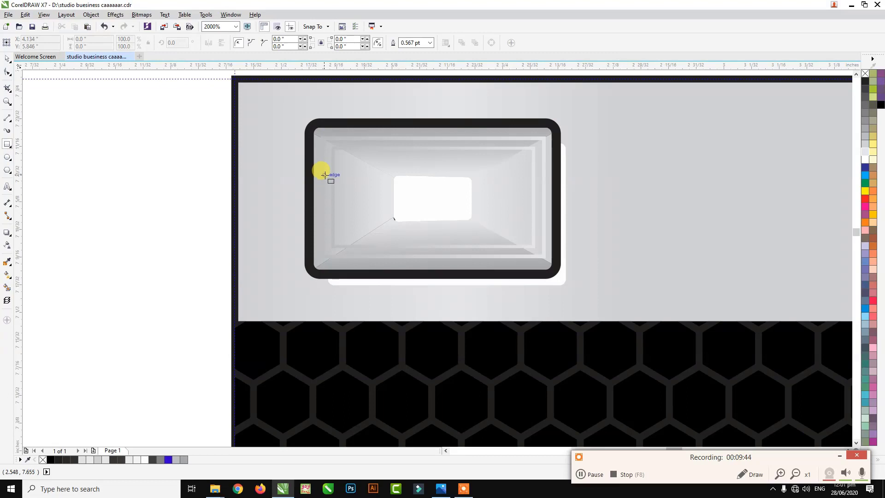
pyautogui.moveTo(334, 176); pyautogui.dragTo(542, 221)
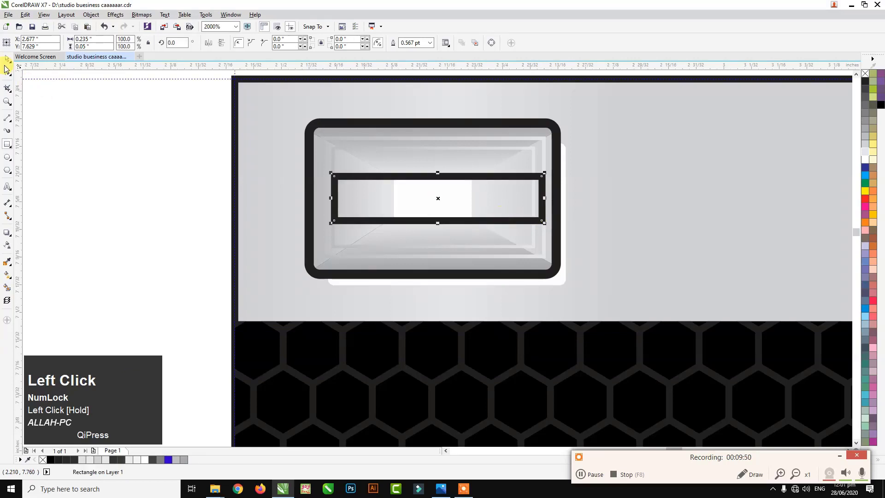
pyautogui.scroll(2, 437, 174)
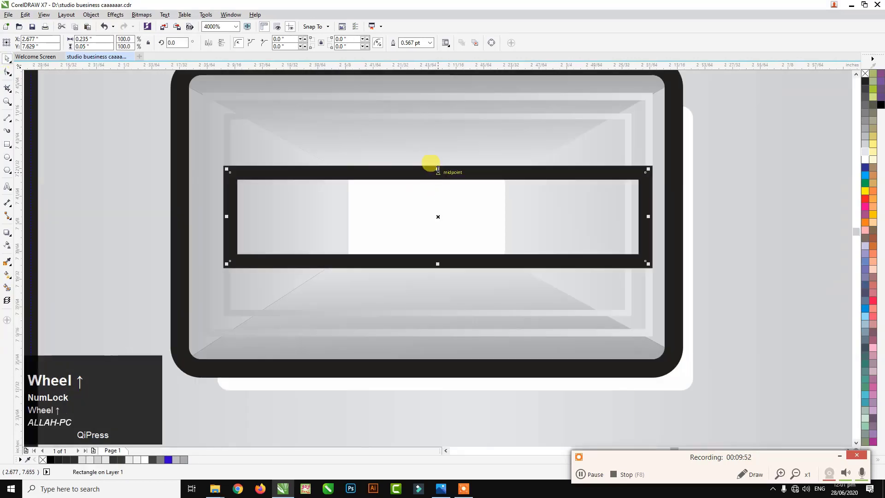
pyautogui.moveTo(438, 169); pyautogui.dragTo(424, 160)
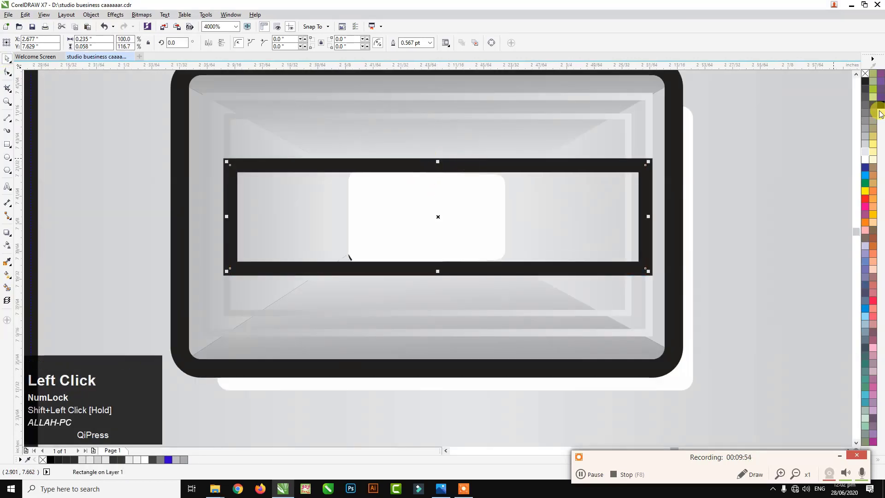
pyautogui.click(865, 81)
pyautogui.rightClick(866, 73)
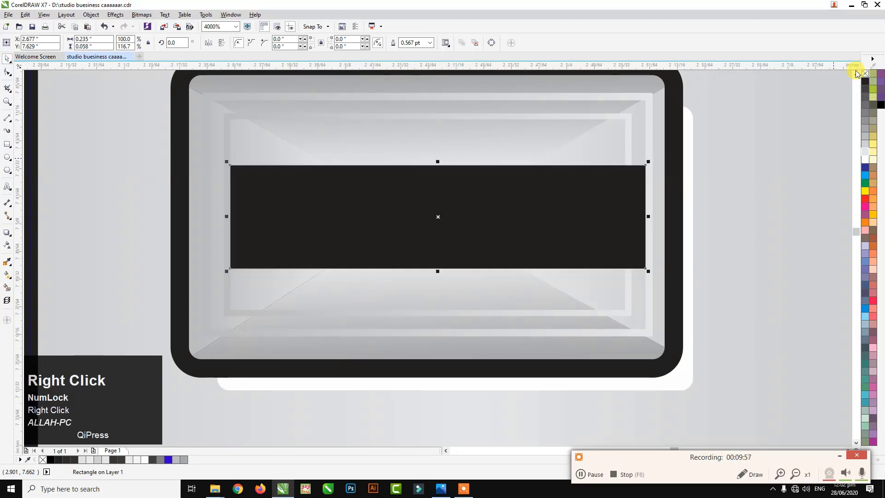
pyautogui.moveTo(339, 172); pyautogui.dragTo(579, 327)
pyautogui.hotkey('shift', 'pageup')
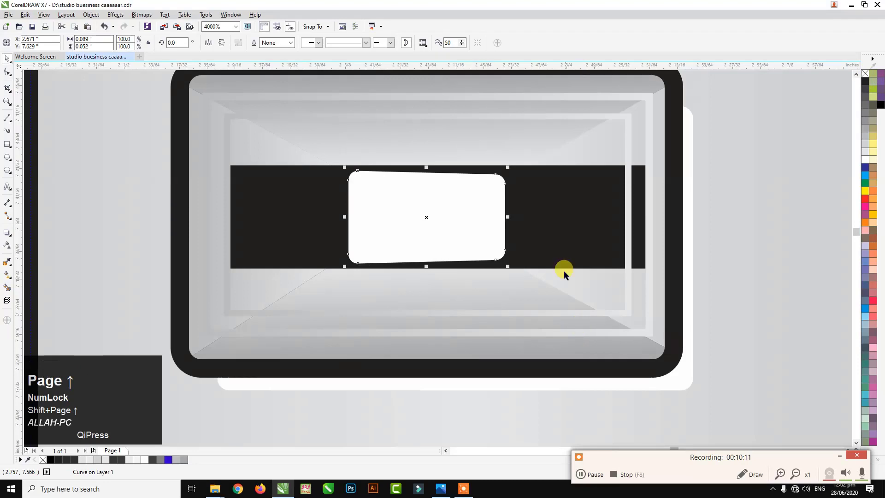
# Step: Apply an inward contour to the white centre panel and break the contour group apart from it
pyautogui.click(7, 232)
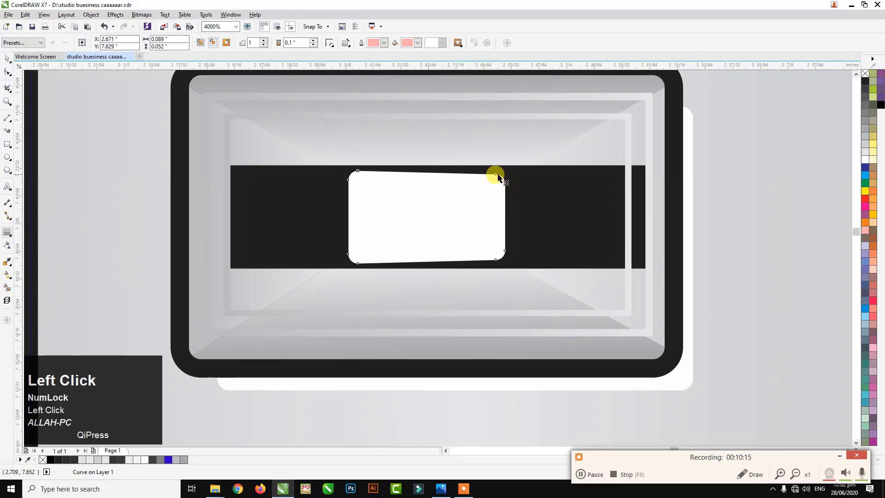
pyautogui.moveTo(496, 175); pyautogui.dragTo(492, 182)
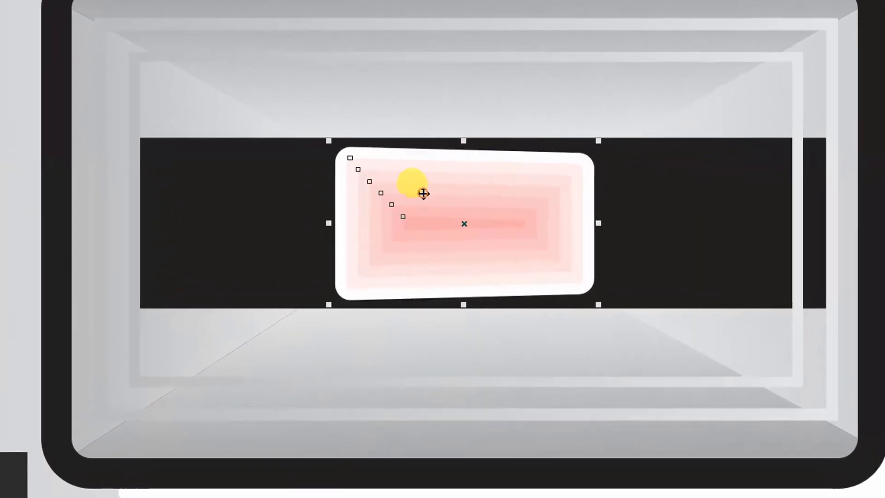
pyautogui.rightClick(404, 198)
pyautogui.click(440, 214)
pyautogui.moveTo(410, 194); pyautogui.dragTo(394, 134)
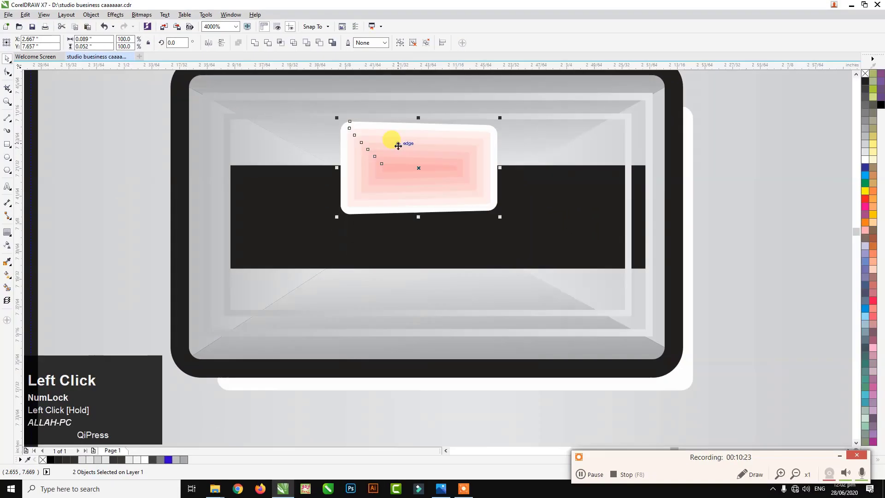
pyautogui.hotkey('ctrl', 'z')
# Step: Ungroup the separated contour shapes, weld them into a single inner panel, and fill it light grey
pyautogui.click(437, 203)
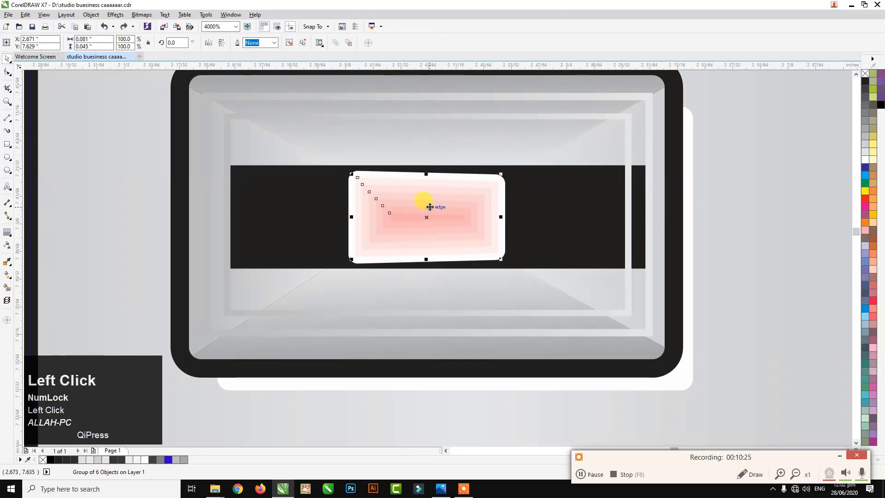
pyautogui.rightClick(430, 206)
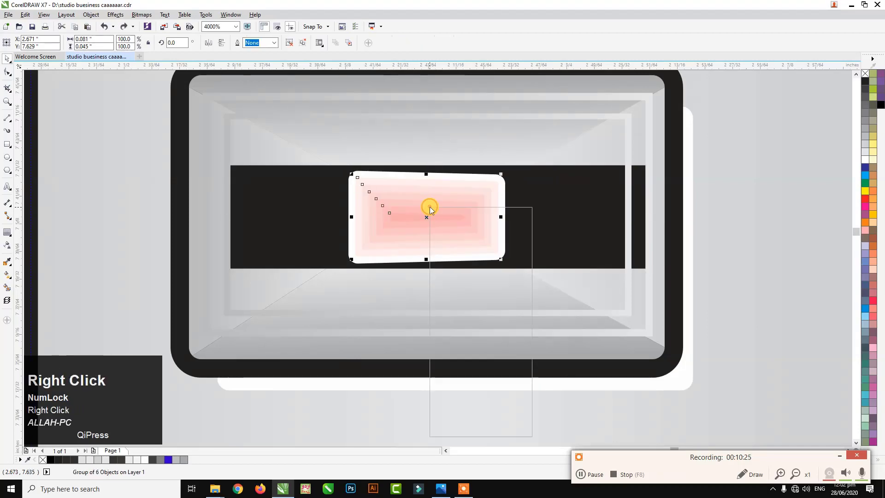
pyautogui.click(428, 214)
pyautogui.moveTo(428, 214); pyautogui.dragTo(391, 152)
pyautogui.hotkey('ctrl', 'z')
pyautogui.click(255, 43)
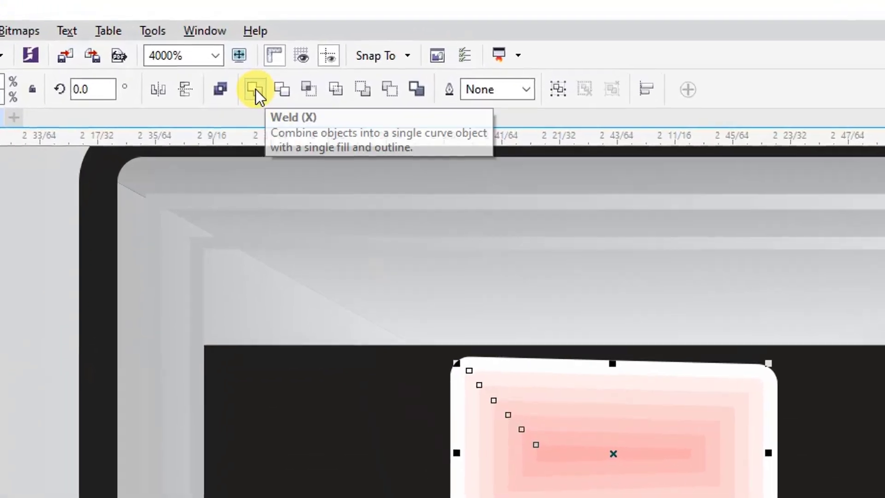
pyautogui.click(255, 62)
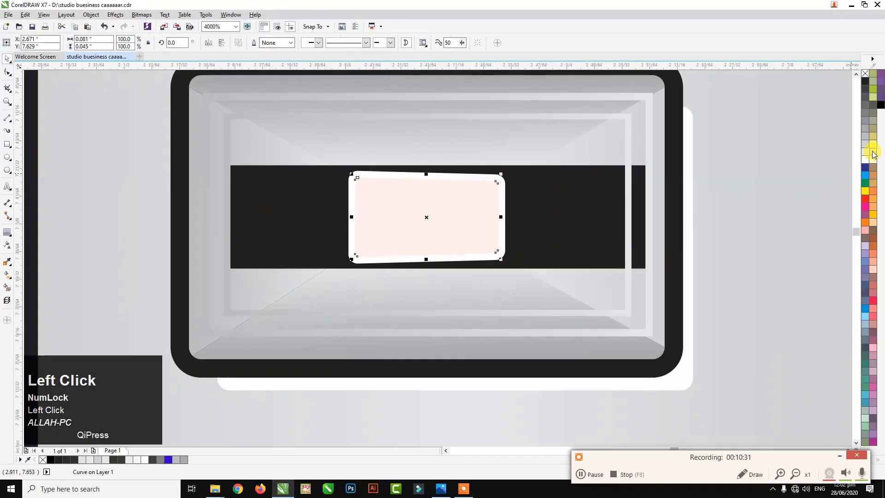
pyautogui.click(864, 152)
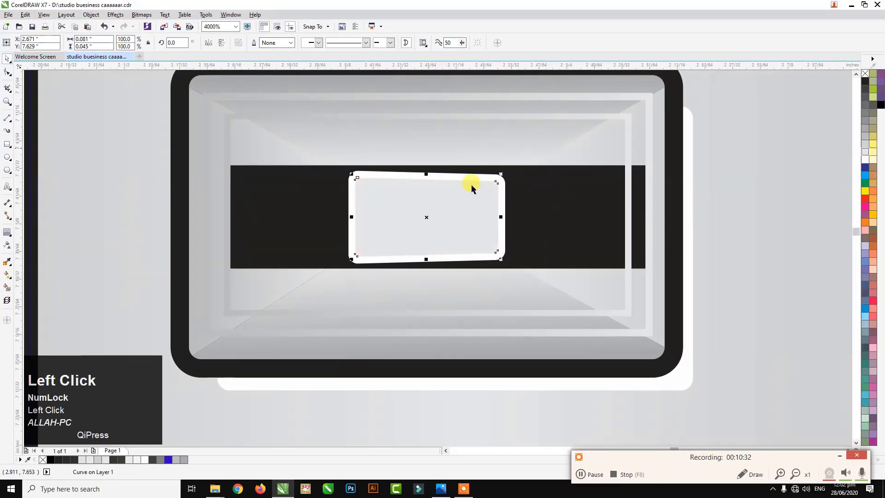
# Step: Draw a black, outline-free rectangle about 0.056 by 0.129 inches over the left end of the dark band
pyautogui.click(271, 197)
pyautogui.click(7, 145)
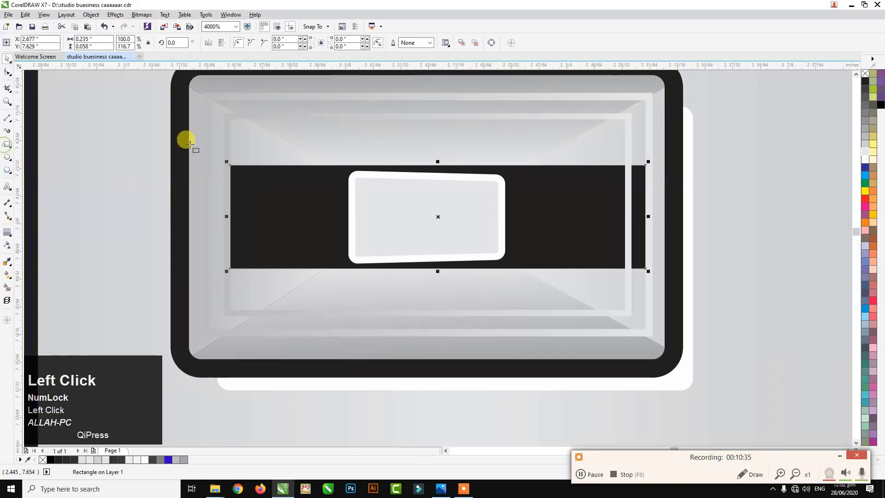
pyautogui.moveTo(210, 100); pyautogui.dragTo(308, 329)
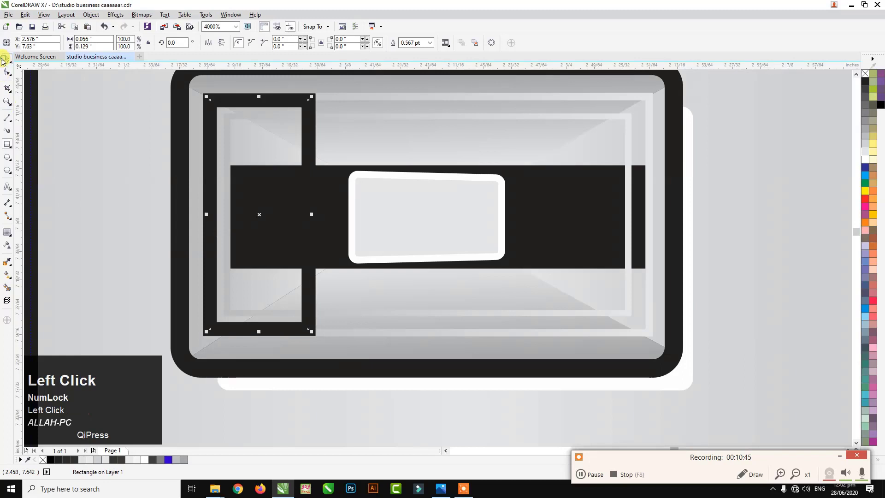
pyautogui.rightClick(865, 74)
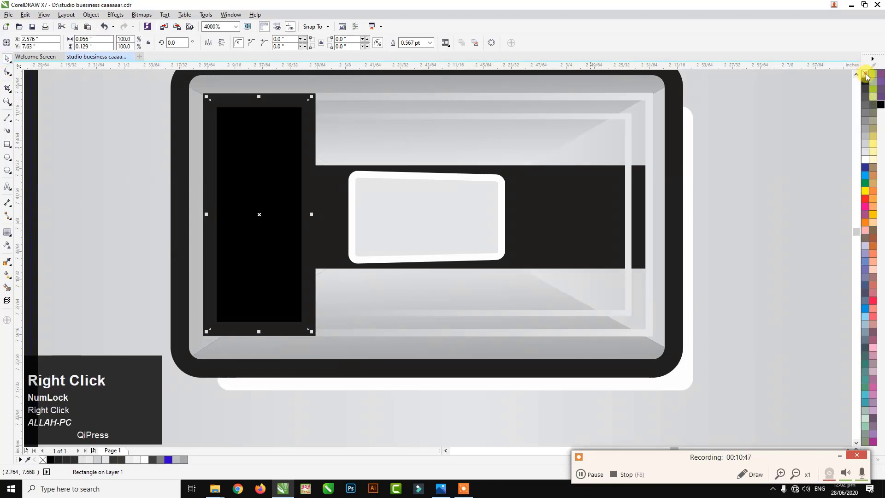
# Step: Convert the black side rectangle to curves and move its two right corners vertically inward to meet the dark band's edges
pyautogui.rightClick(227, 149)
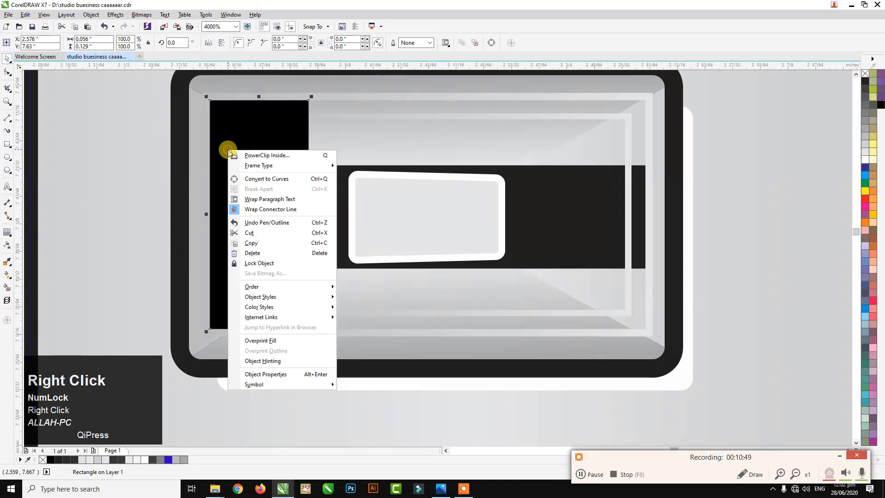
pyautogui.click(254, 180)
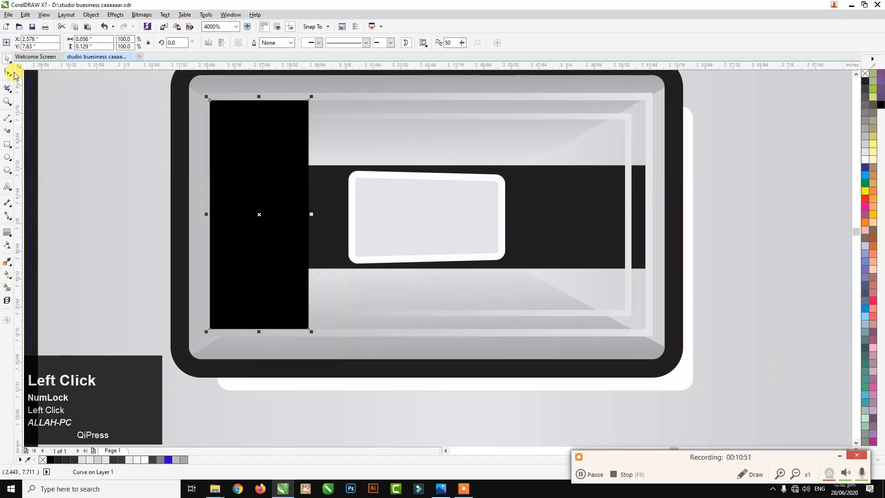
pyautogui.click(302, 106)
pyautogui.moveTo(308, 102); pyautogui.dragTo(309, 165)
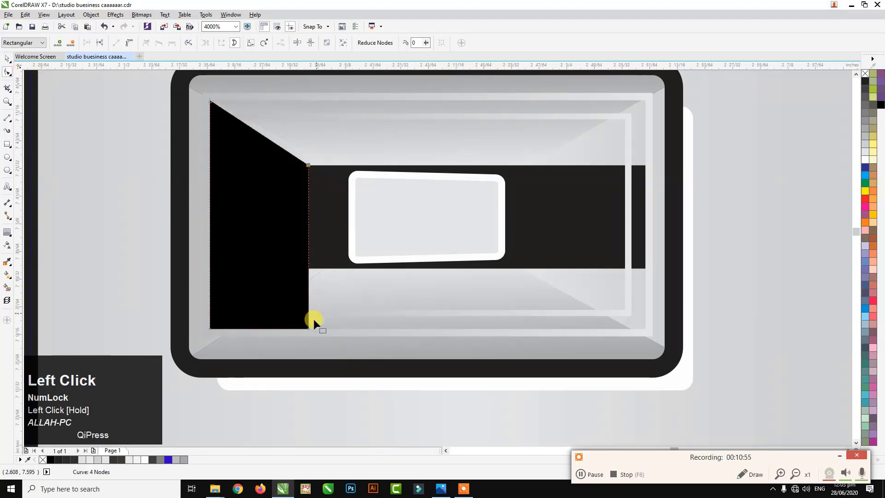
pyautogui.moveTo(309, 326); pyautogui.dragTo(309, 268)
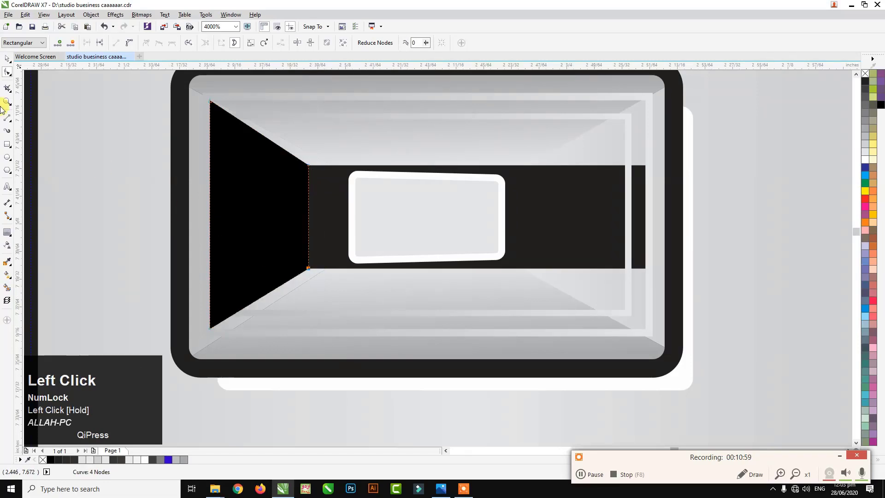
# Step: Duplicate the tapered black side shape to the band's right end, mirror it horizontally, and align it with the band's right edge
pyautogui.click(7, 59)
pyautogui.click(260, 215)
pyautogui.moveTo(291, 216); pyautogui.dragTo(638, 226)
pyautogui.rightClick(626, 229)
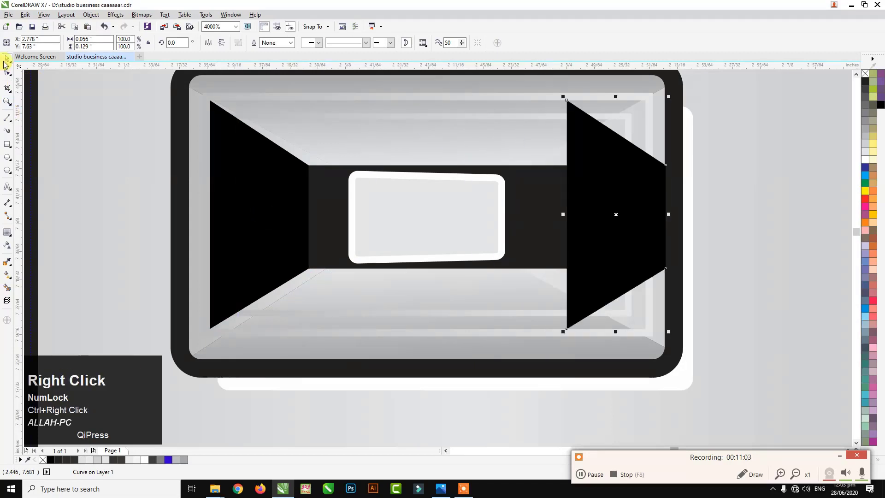
pyautogui.click(208, 42)
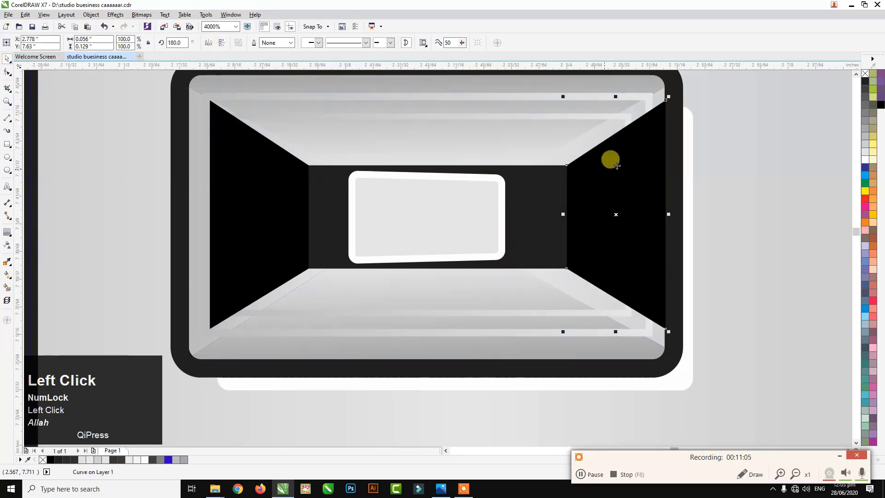
pyautogui.moveTo(608, 158); pyautogui.dragTo(599, 165)
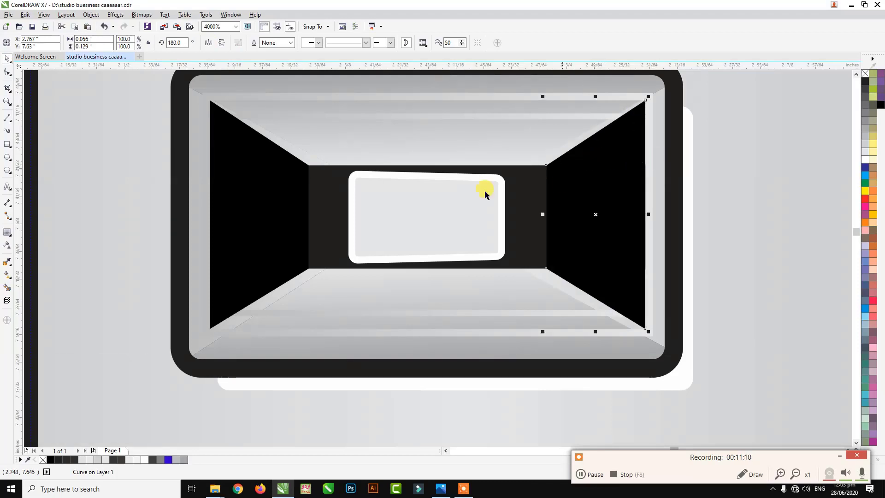
# Step: Weld the two tapered side shapes and the dark middle band into a single black shape
pyautogui.keyDown('shift'); pyautogui.click(323, 176); pyautogui.keyUp('shift')
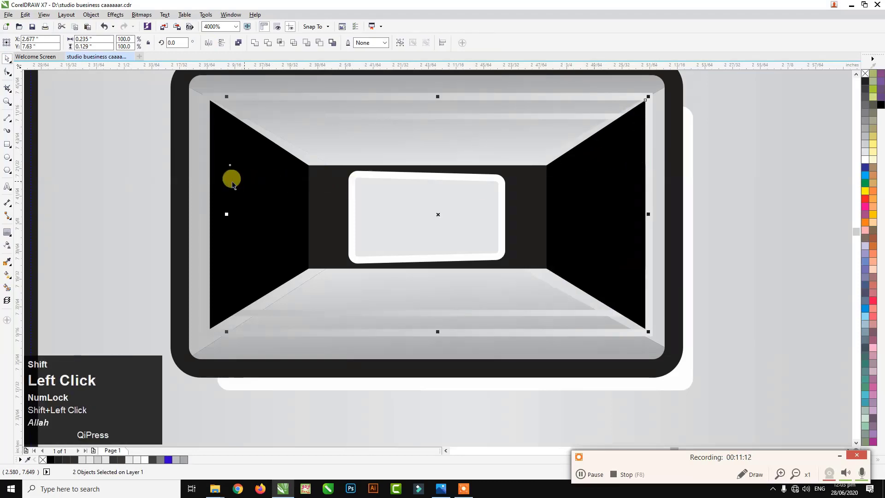
pyautogui.scroll(-1, 377, 216)
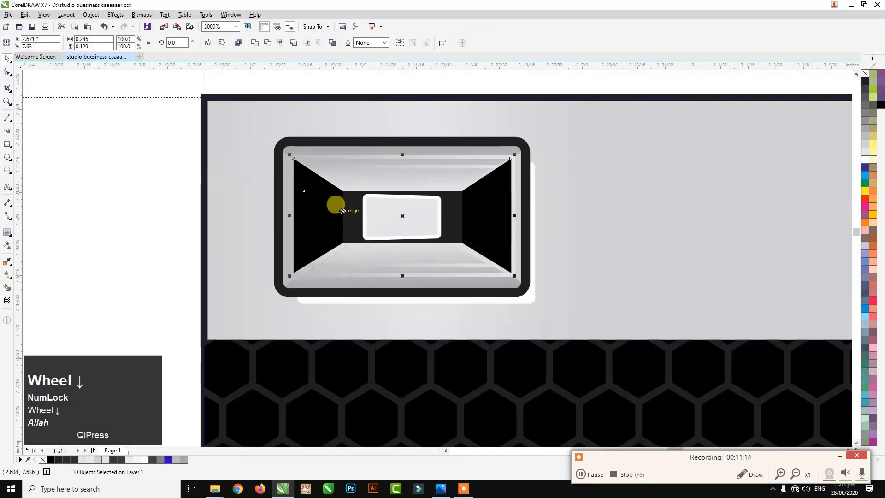
pyautogui.moveTo(342, 210); pyautogui.dragTo(318, 140)
pyautogui.hotkey('ctrl', 'z')
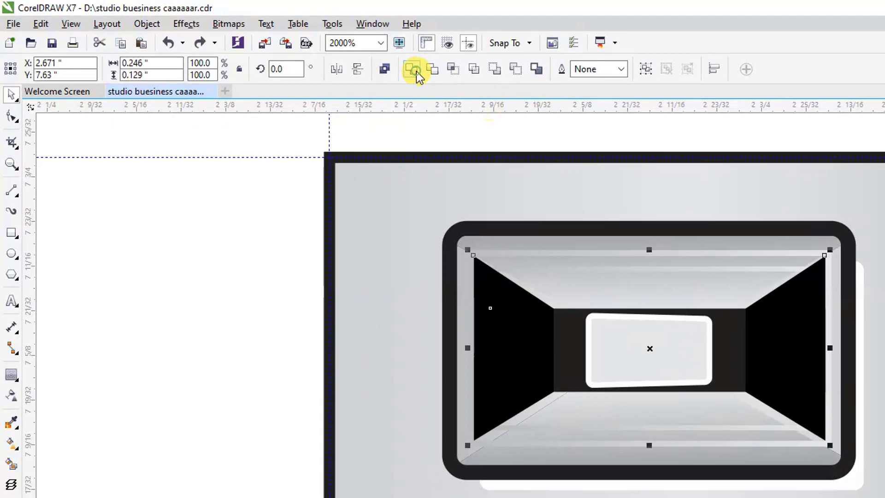
pyautogui.click(415, 70)
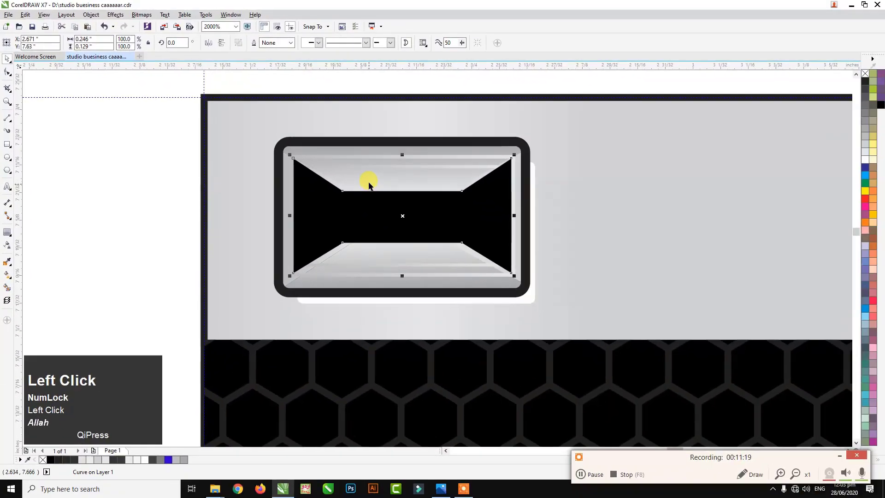
# Step: Bring the white centre panel and its light grey inner panel in front of the black shape, then select the black shape
pyautogui.moveTo(321, 106); pyautogui.dragTo(474, 270)
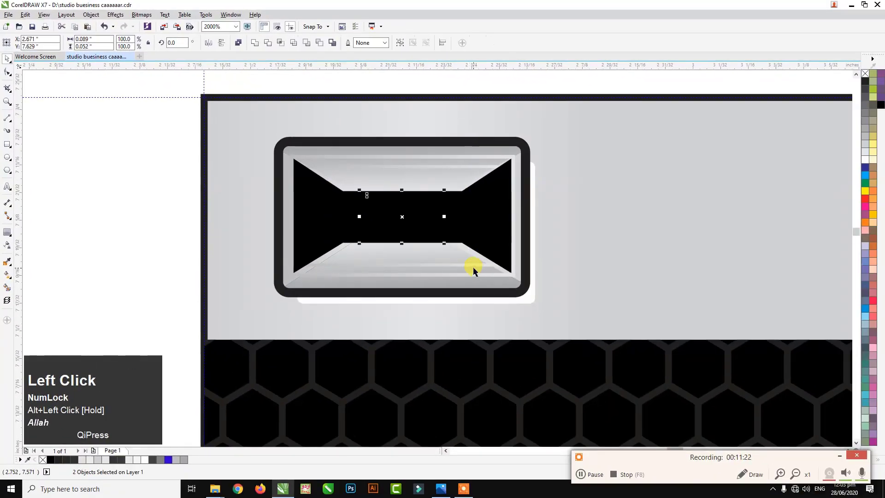
pyautogui.hotkey('shift', 'pageup')
pyautogui.click(298, 196)
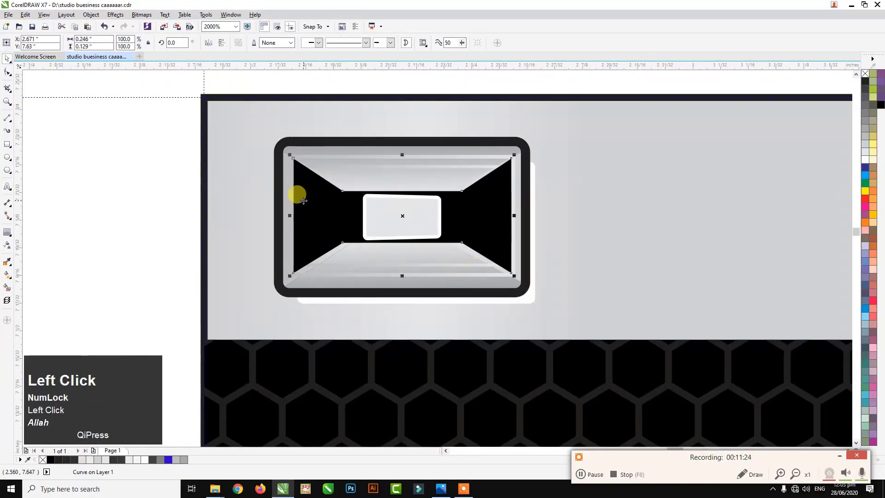
# Step: Apply a horizontal linear gradient from black to a light tone across the black shape and add a dark intermediate node near its start
pyautogui.press('g')
pyautogui.moveTo(300, 215); pyautogui.dragTo(505, 216)
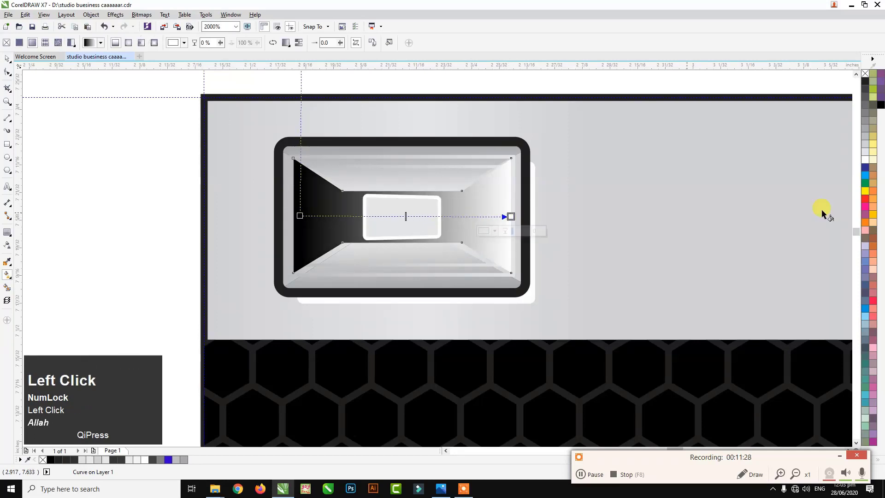
pyautogui.click(300, 215)
pyautogui.doubleClick(327, 215)
pyautogui.moveTo(327, 215); pyautogui.dragTo(309, 215)
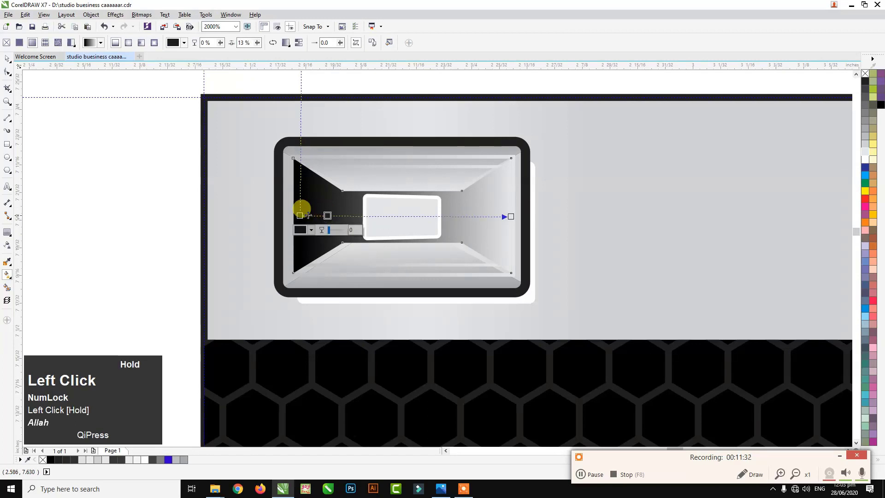
# Step: Recolour the gradient's start node light grey and shift the dark intermediate node to 23%
pyautogui.click(300, 215)
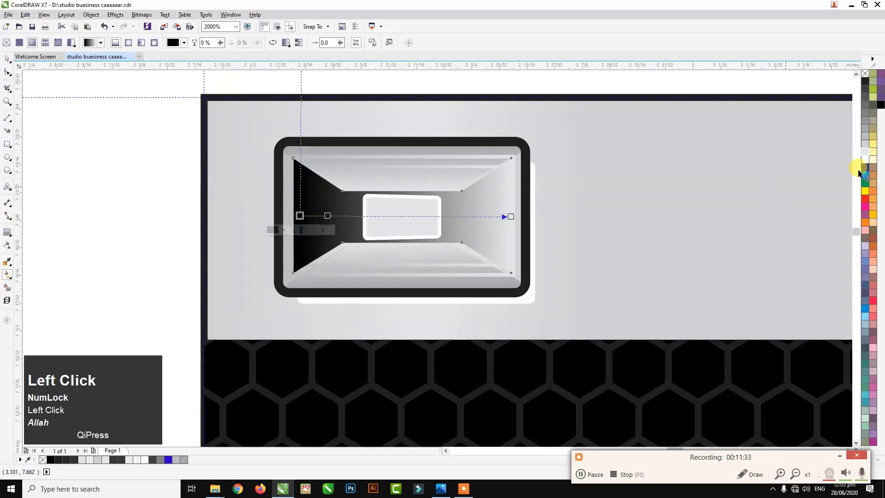
pyautogui.click(866, 133)
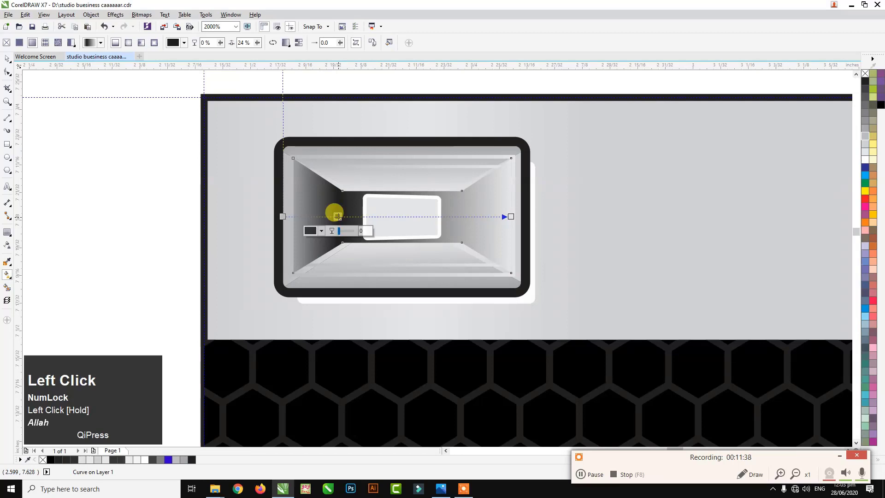
pyautogui.moveTo(334, 215); pyautogui.dragTo(331, 215)
pyautogui.click(7, 59)
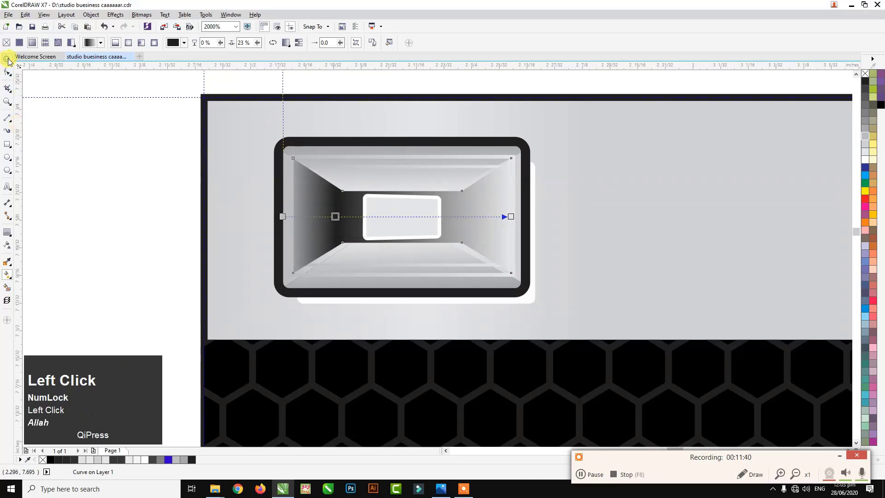
pyautogui.click(115, 139)
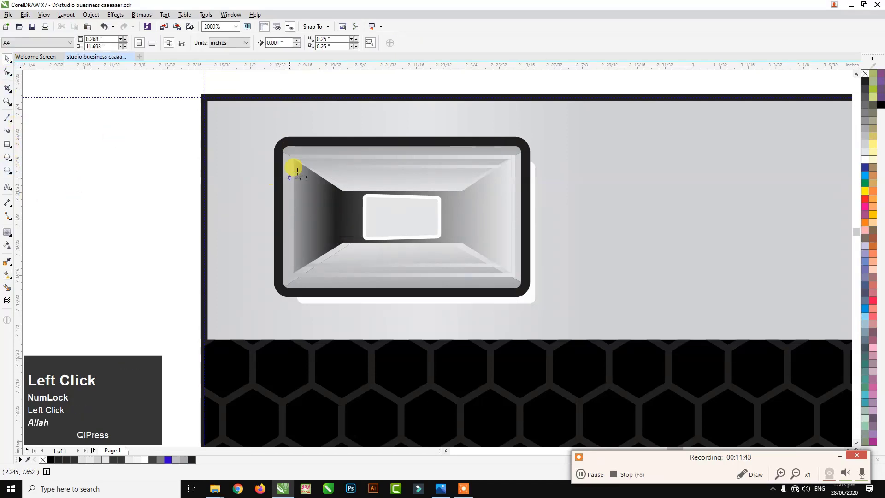
# Step: Draw a rectangle about 0.089 by 0.162 inches over the viewfinder's left third and fill it black without a visible outline
pyautogui.press('F6')
pyautogui.moveTo(283, 145); pyautogui.dragTo(361, 287)
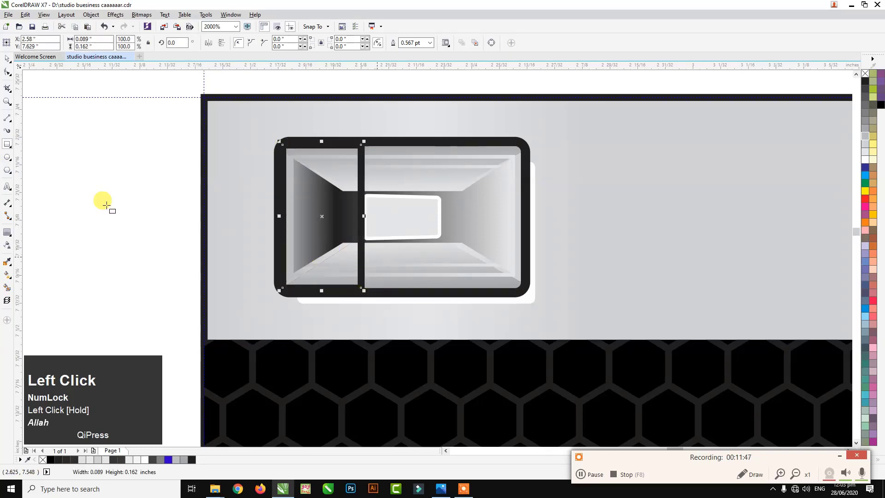
pyautogui.click(6, 61)
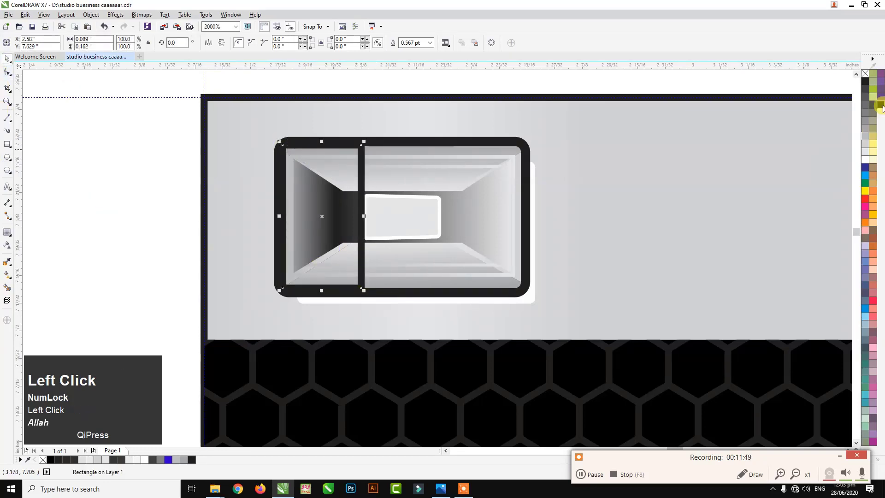
pyautogui.click(873, 82)
pyautogui.rightClick(872, 82)
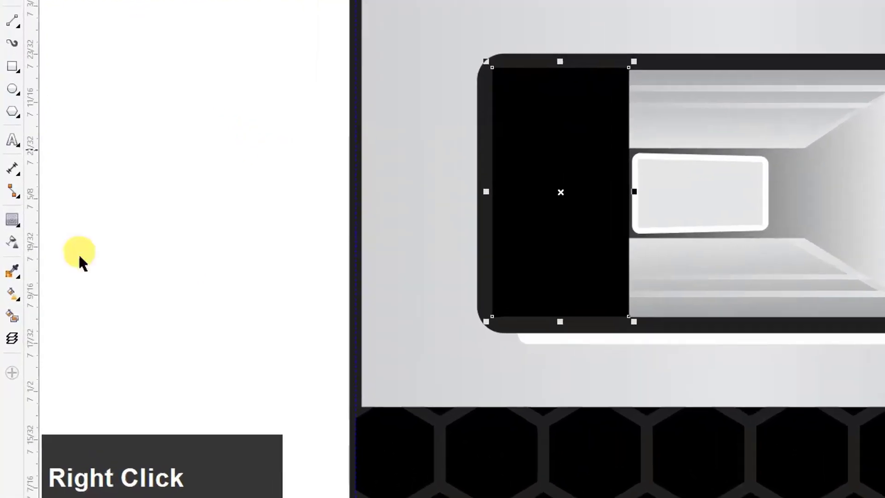
# Step: Apply uniform transparency of 50 to the black rectangle and fine-tune its right edge beside the white centre panel
pyautogui.click(16, 240)
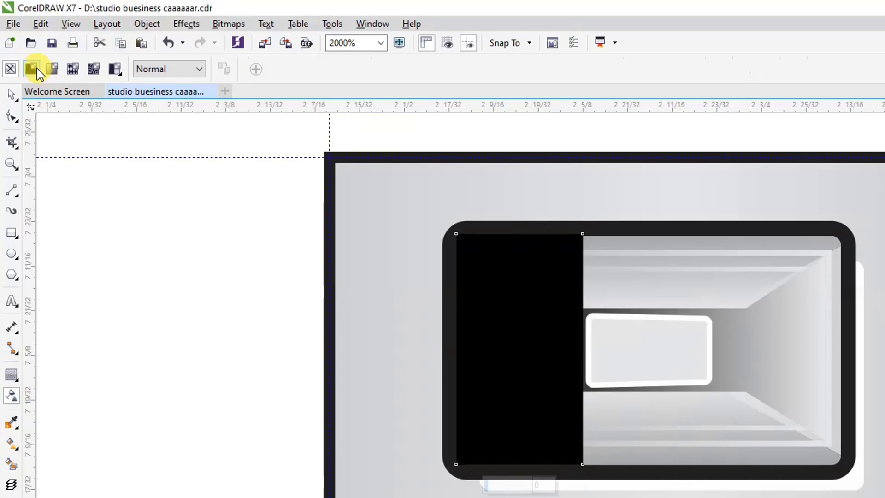
pyautogui.click(36, 68)
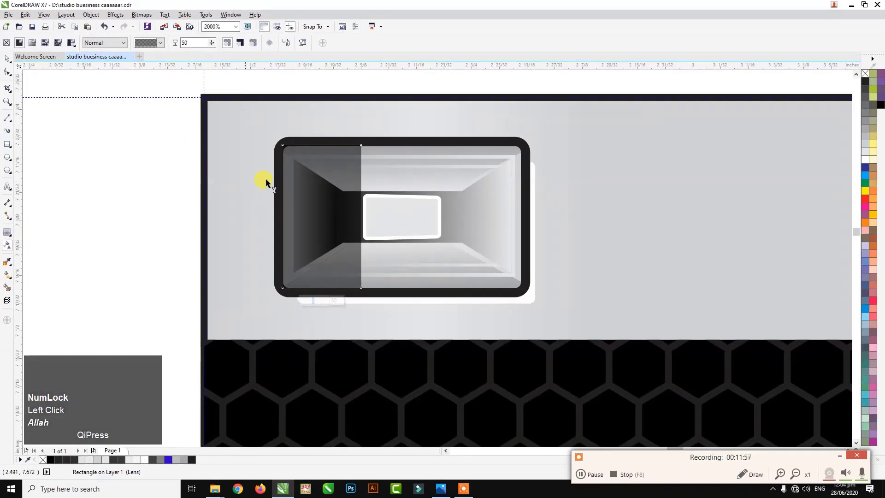
pyautogui.click(7, 58)
pyautogui.scroll(2, 352, 228)
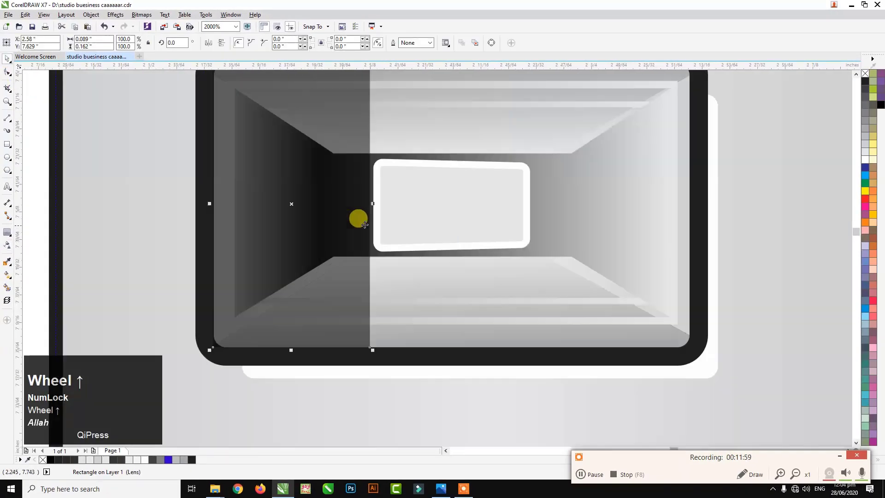
pyautogui.moveTo(369, 200); pyautogui.dragTo(324, 197)
pyautogui.scroll(-3, 324, 198)
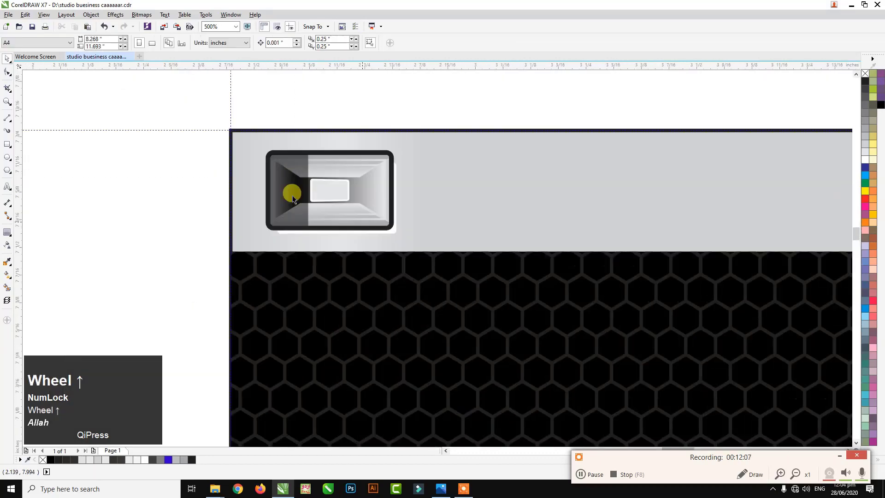
# Step: Select the whole viewfinder and add a drop shadow cast horizontally to its right
pyautogui.moveTo(168, 109); pyautogui.dragTo(442, 258)
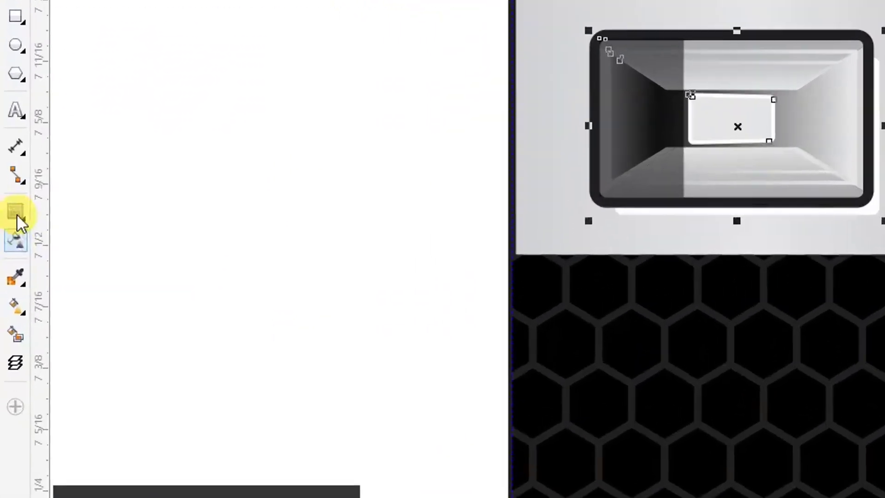
pyautogui.click(21, 212)
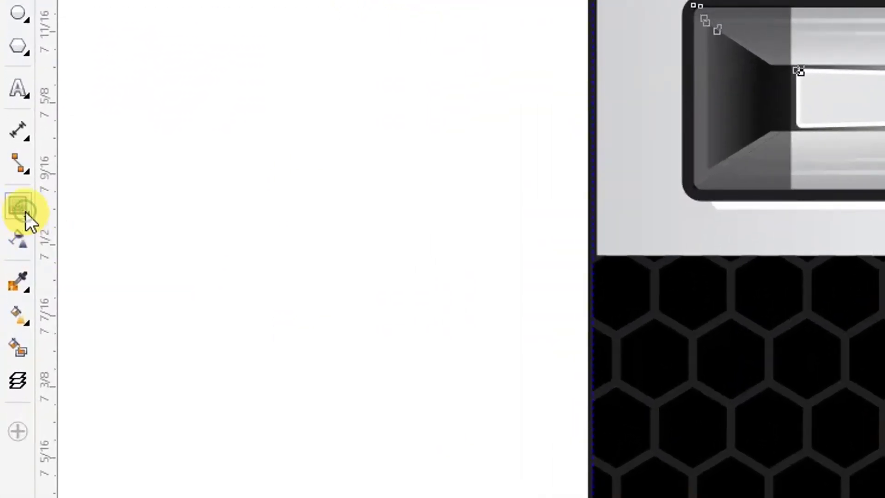
pyautogui.click(26, 212)
pyautogui.click(90, 208)
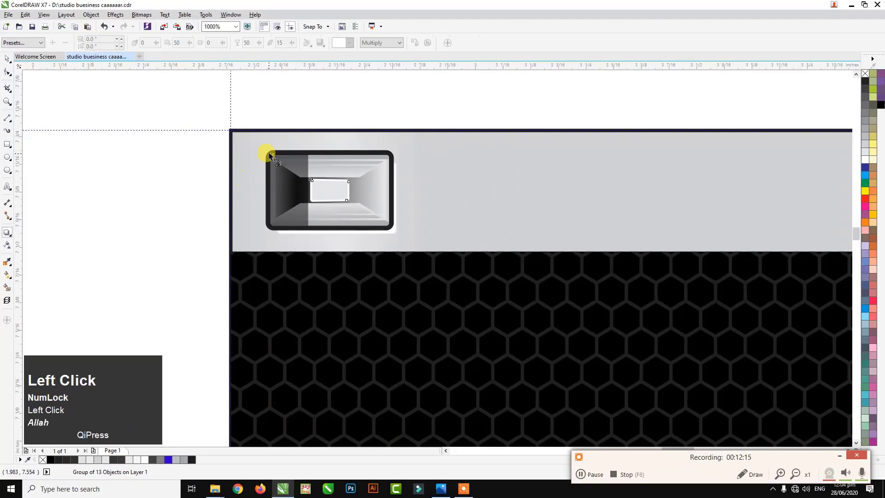
pyautogui.moveTo(270, 156); pyautogui.dragTo(403, 197)
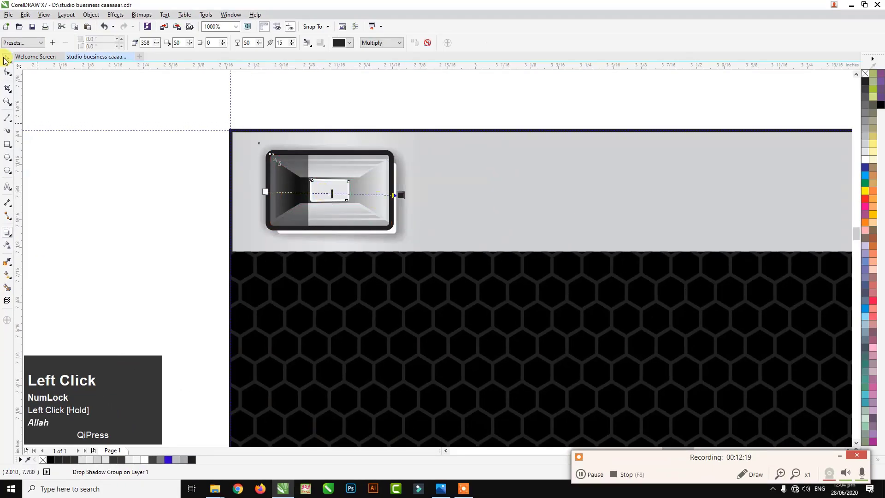
# Step: Break the drop shadow apart from the viewfinder and shrink the shadow to about 0.319 by 0.215 inches
pyautogui.rightClick(405, 158)
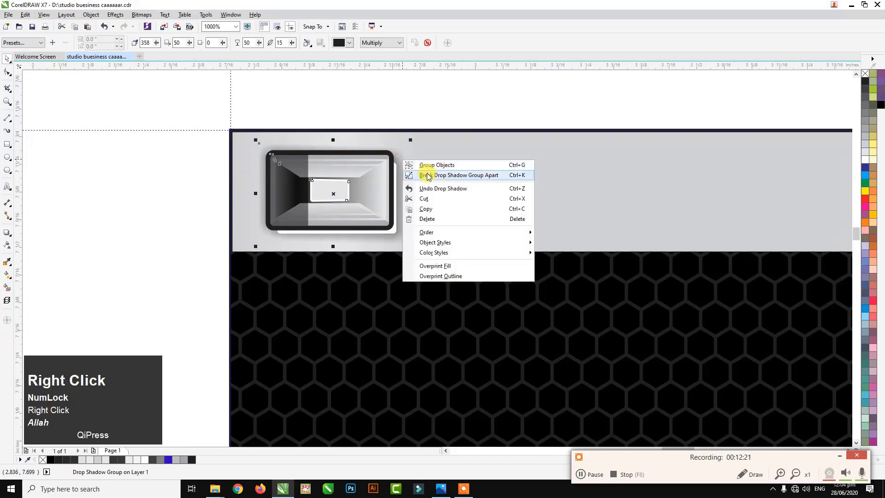
pyautogui.click(443, 173)
pyautogui.click(257, 144)
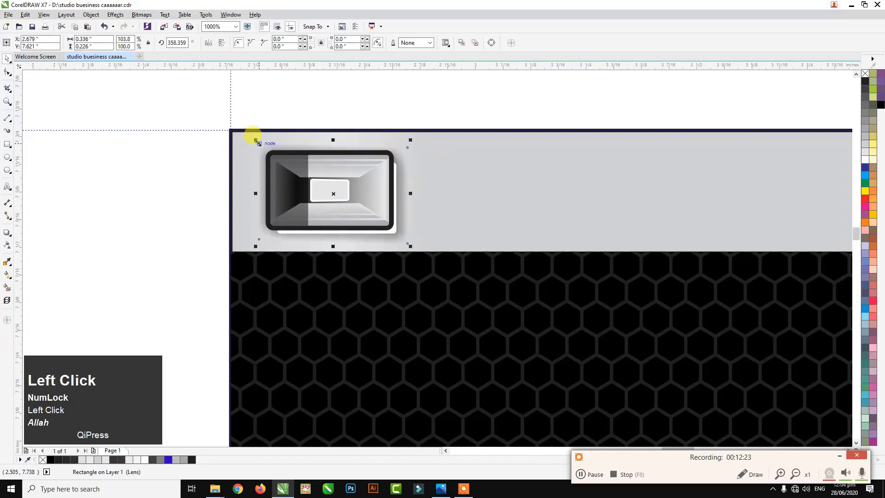
pyautogui.moveTo(256, 141); pyautogui.dragTo(257, 142)
pyautogui.scroll(-1, 256, 148)
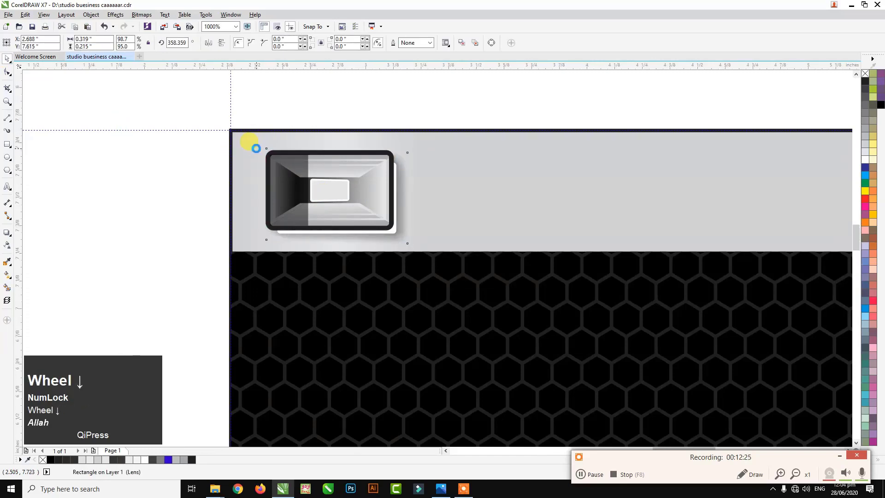
pyautogui.click(185, 111)
# Step: Select the six lines of contact text on the honeycomb band and fill them white
pyautogui.scroll(-5, 247, 129)
pyautogui.moveTo(42, 136); pyautogui.dragTo(486, 223)
pyautogui.scroll(2, 499, 236)
pyautogui.moveTo(629, 329); pyautogui.dragTo(338, 82)
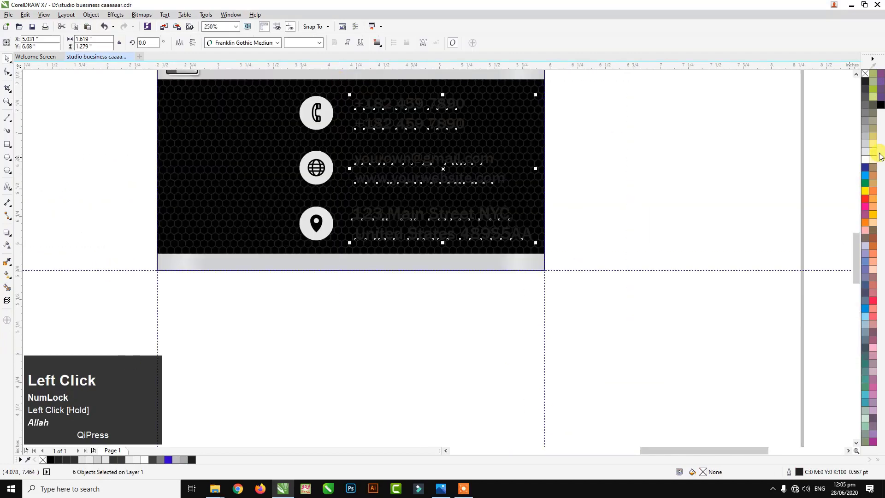
pyautogui.click(865, 160)
# Step: Scale down the contact text with its icons and position the set near the black band's right edge
pyautogui.scroll(-2, 461, 200)
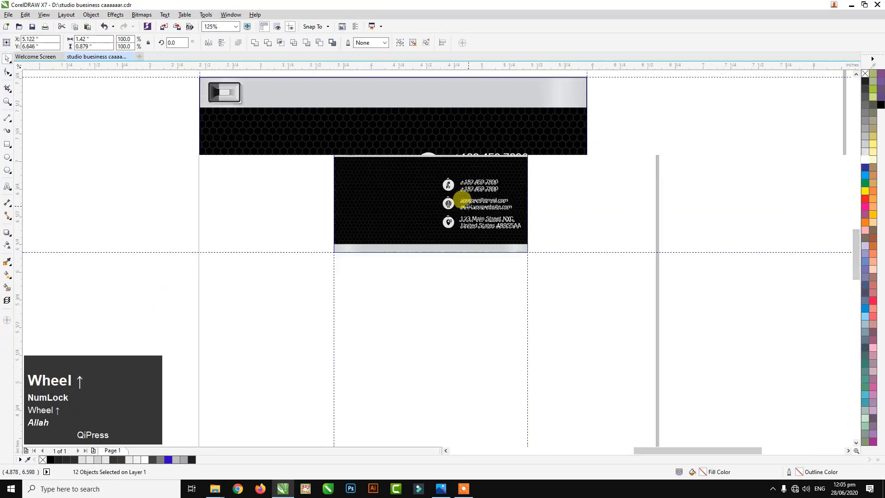
pyautogui.scroll(2, 461, 200)
pyautogui.moveTo(407, 138); pyautogui.dragTo(405, 134)
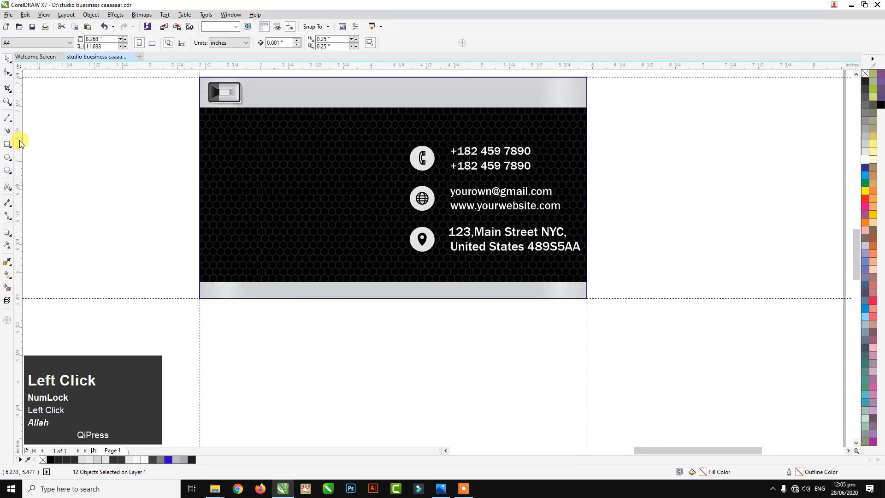
# Step: Draw a vertical line 0.9 inch long just left of the contact icons and colour its outline white
pyautogui.click(10, 121)
pyautogui.click(75, 132)
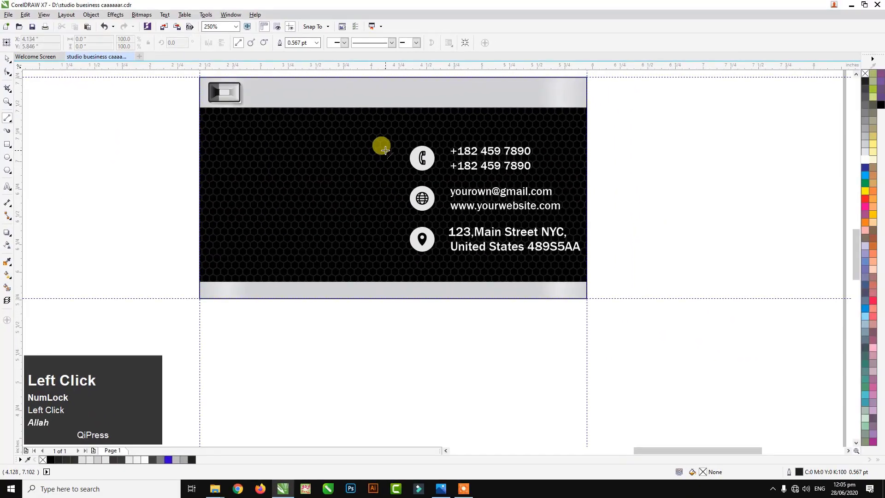
pyautogui.moveTo(385, 150); pyautogui.dragTo(391, 245)
pyautogui.click(7, 58)
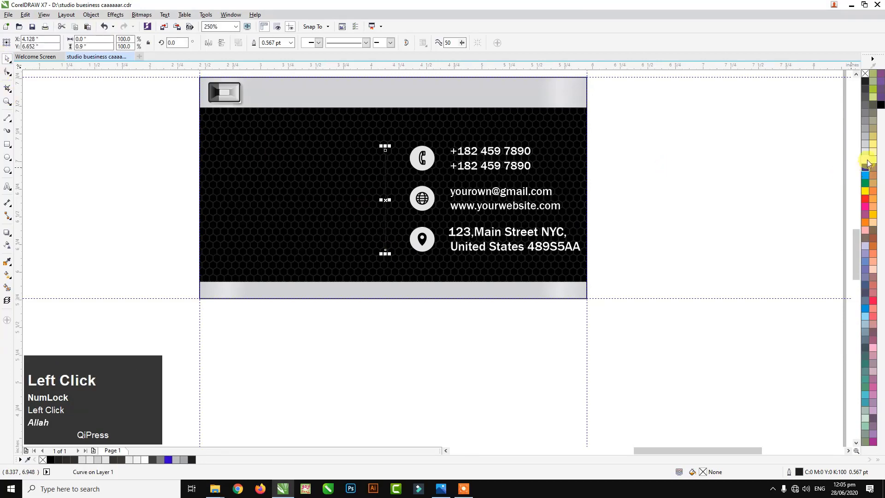
pyautogui.rightClick(868, 164)
pyautogui.scroll(1, 395, 150)
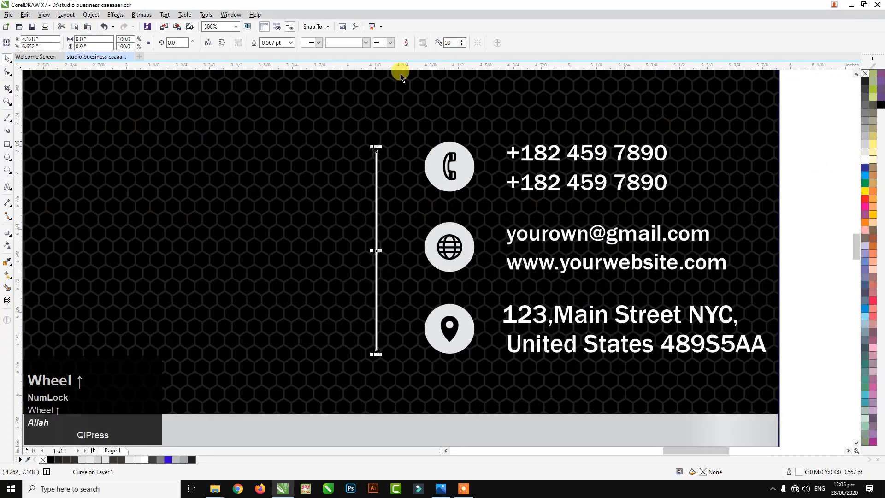
# Step: Try a dotted line style with a 0.5 pt width on the vertical divider line
pyautogui.click(347, 42)
pyautogui.click(347, 70)
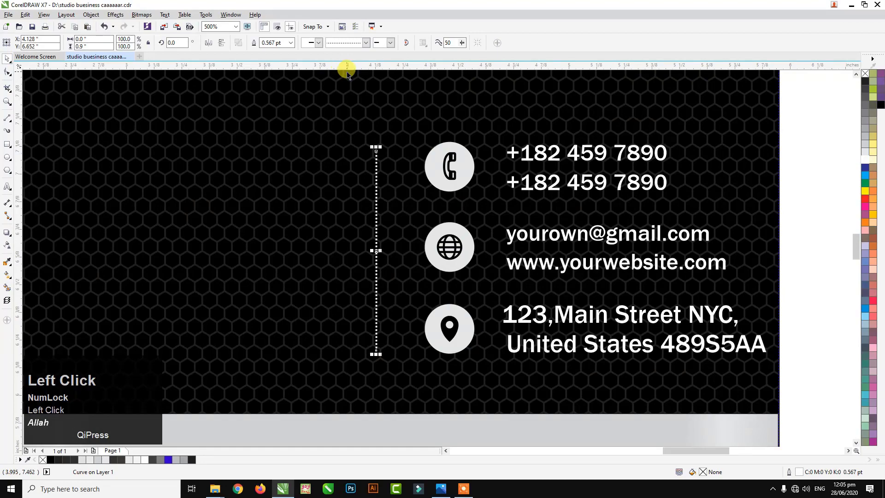
pyautogui.click(291, 43)
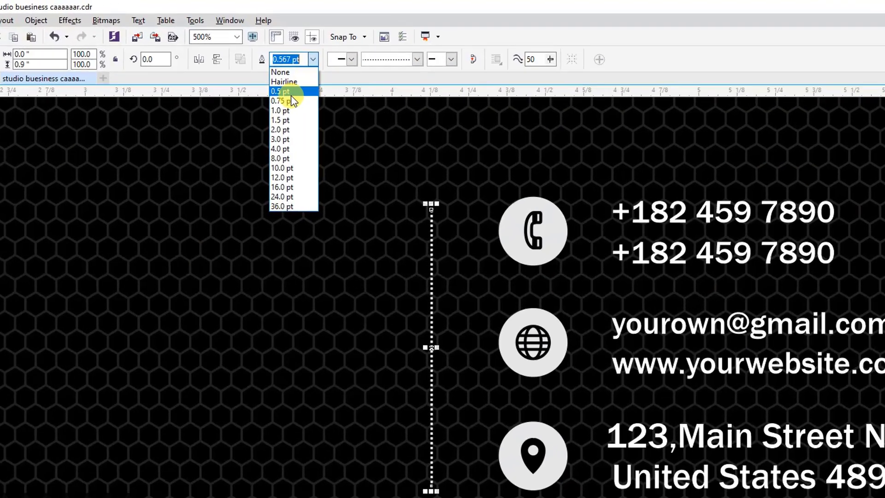
pyautogui.click(271, 64)
# Step: Give the vertical divider line a 1.5 pt width and a dashed line style
pyautogui.click(332, 78)
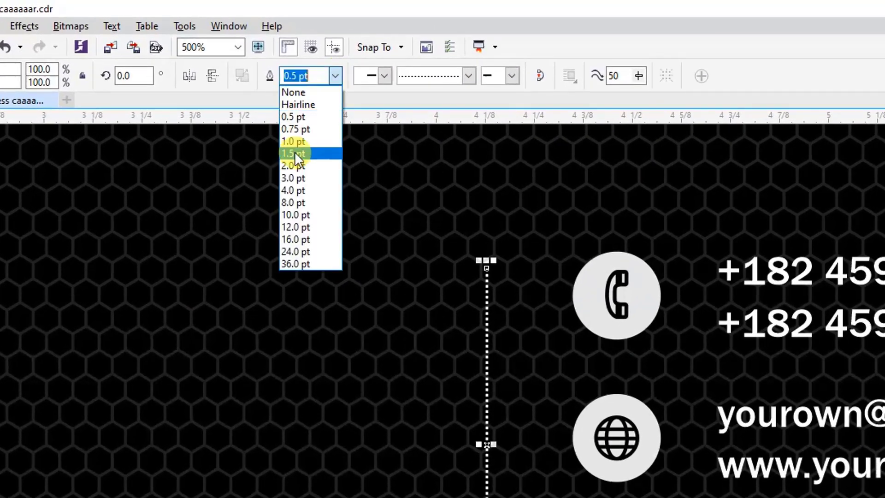
pyautogui.click(294, 152)
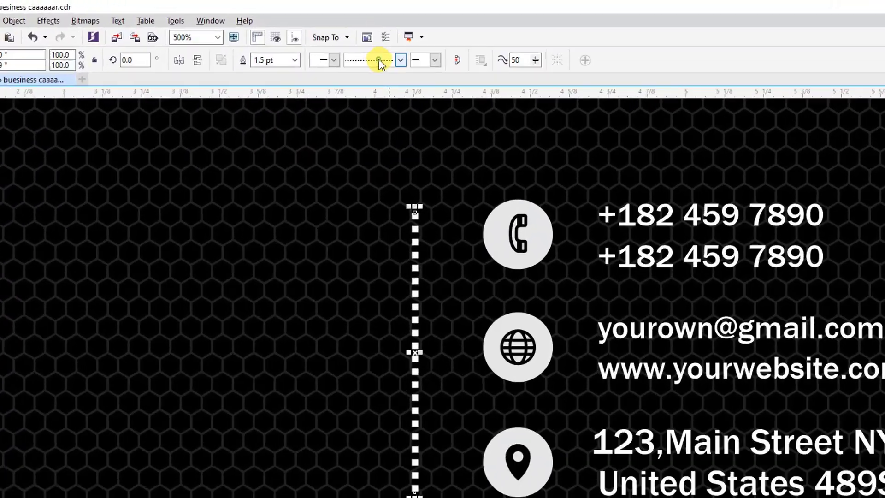
pyautogui.click(424, 69)
pyautogui.click(395, 237)
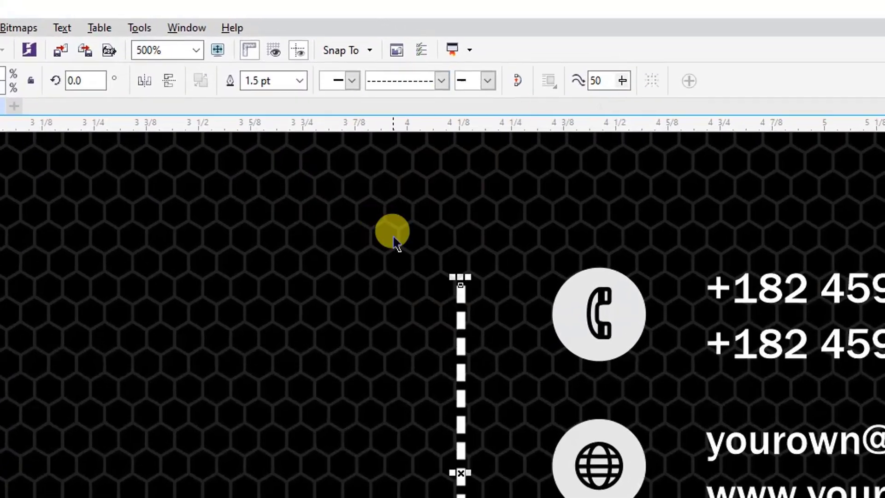
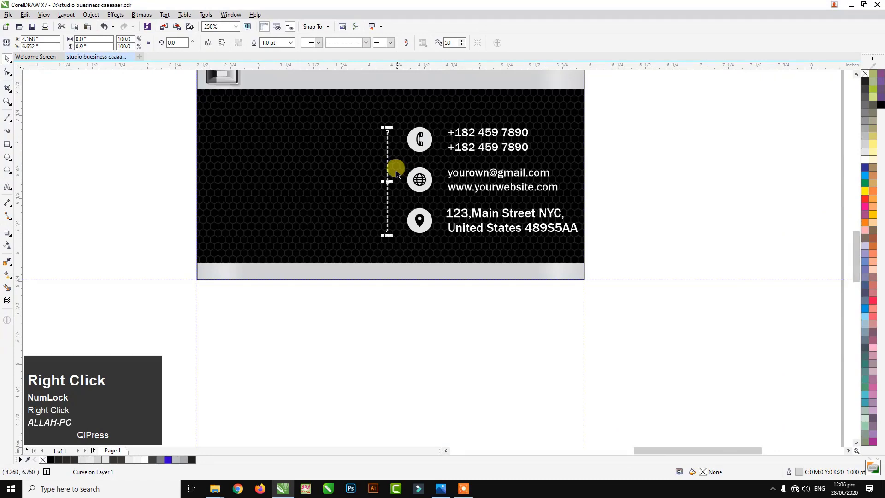
# Step: Place the photographer logo from the lens artwork in front of the black band's left part and scale it to 64.2%
pyautogui.click(193, 139)
pyautogui.scroll(2, 217, 232)
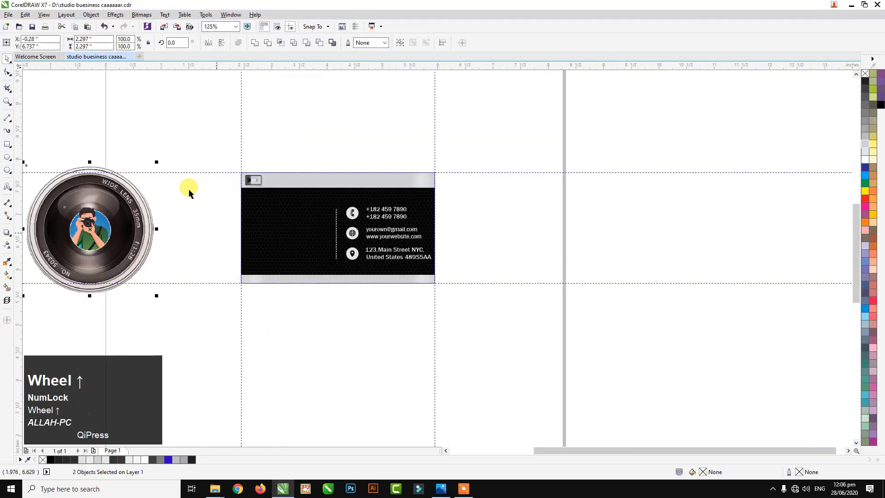
pyautogui.click(180, 142)
pyautogui.click(94, 224)
pyautogui.moveTo(94, 223); pyautogui.dragTo(260, 224)
pyautogui.scroll(1, 259, 224)
pyautogui.scroll(1, 260, 224)
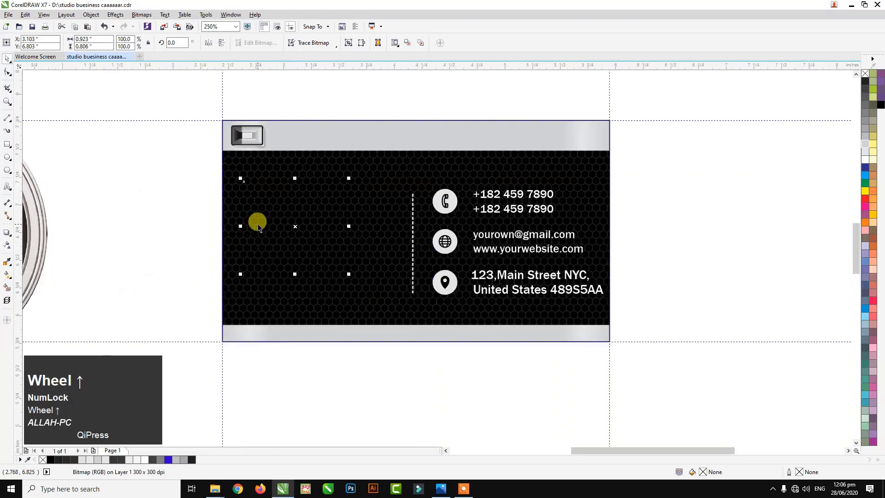
pyautogui.hotkey('shift', 'pageup')
pyautogui.moveTo(354, 180); pyautogui.dragTo(294, 243)
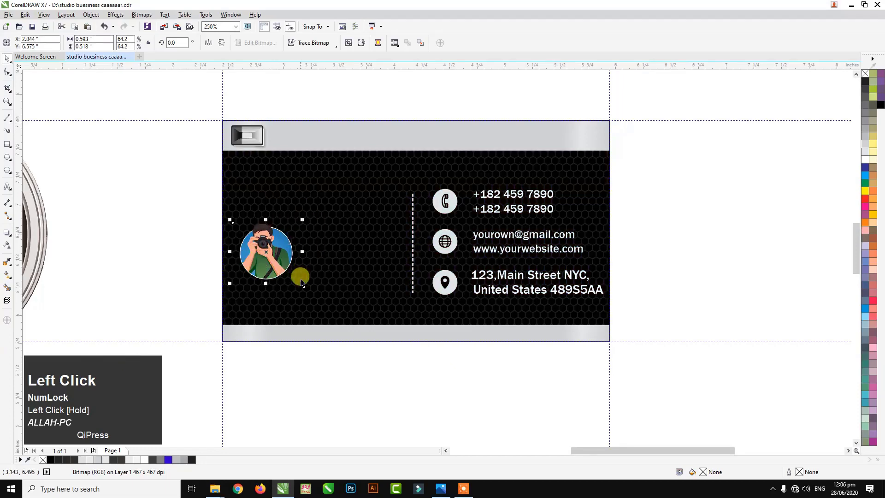
# Step: Shrink the photographer logo and keep it near the left edge of the black band
pyautogui.moveTo(301, 282); pyautogui.dragTo(271, 275)
pyautogui.click(169, 234)
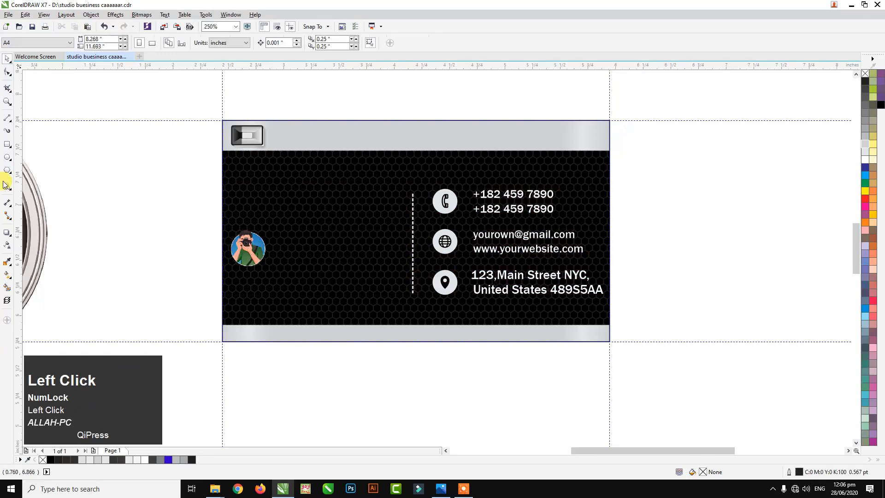
# Step: Add the text "INQALAB" in Arial 24 pt beside the photographer logo and colour it white
pyautogui.click(5, 185)
pyautogui.click(267, 254)
pyautogui.scroll(1, 265, 255)
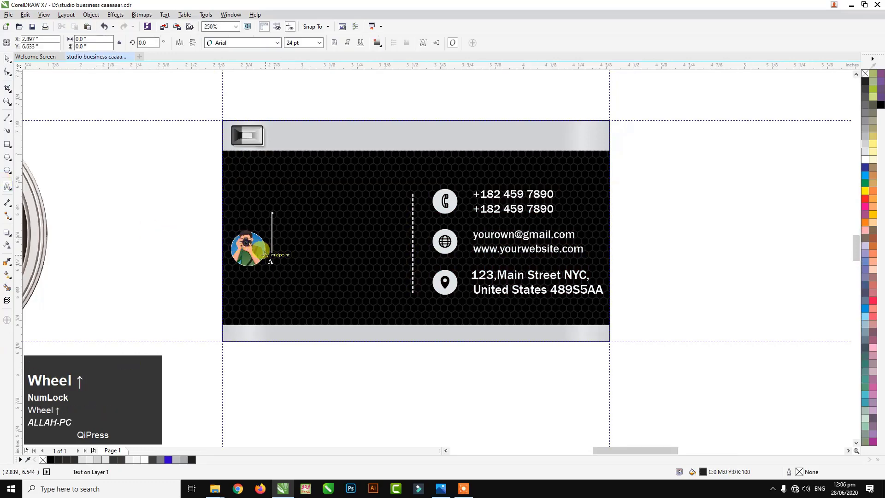
pyautogui.write('N')
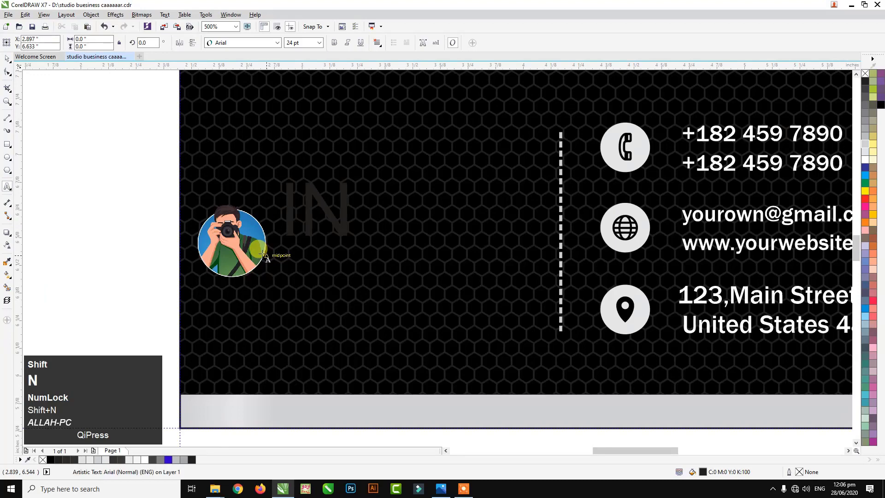
pyautogui.write('QA')
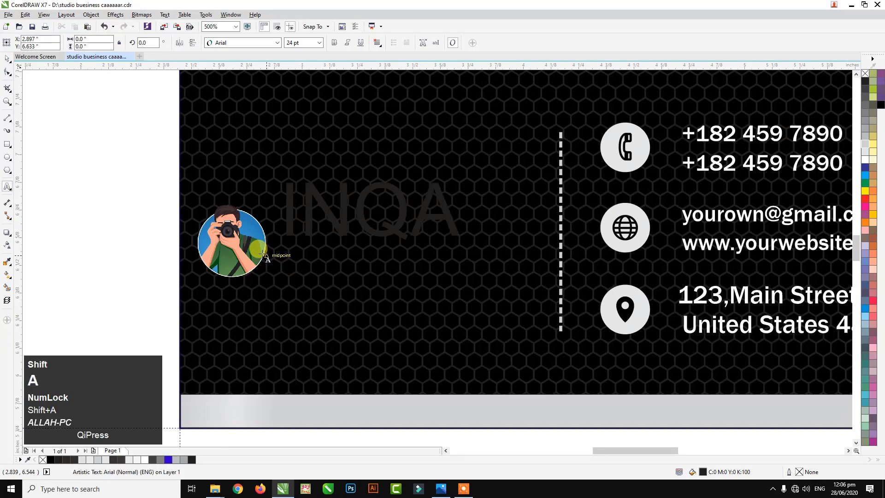
pyautogui.write('LAB')
pyautogui.click(8, 58)
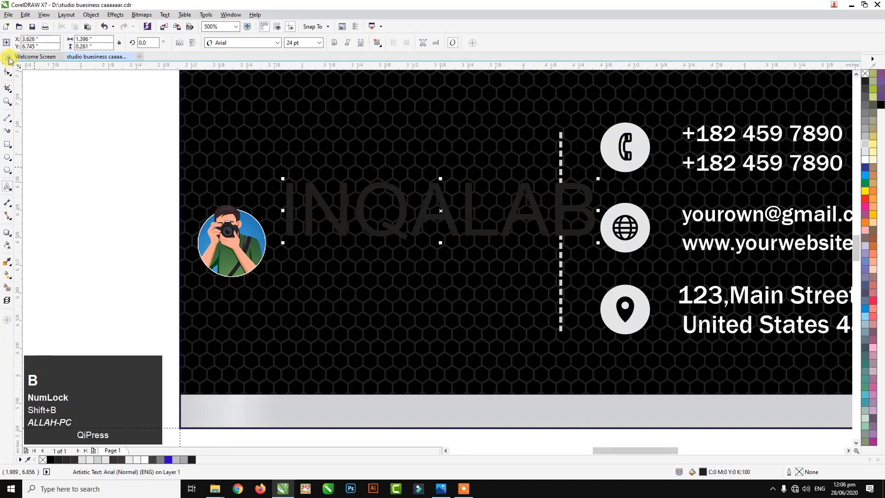
pyautogui.click(619, 238)
pyautogui.click(865, 159)
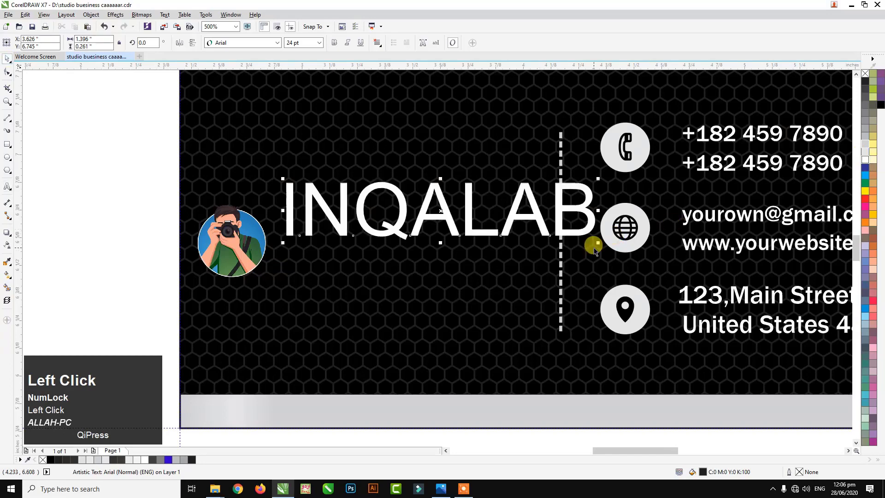
# Step: Scale the studio name to about 8.2 pt and complete it as "INQALAB GRAPHICS" in Arial Rounded MT Bold
pyautogui.moveTo(598, 244); pyautogui.dragTo(384, 241)
pyautogui.doubleClick(374, 228)
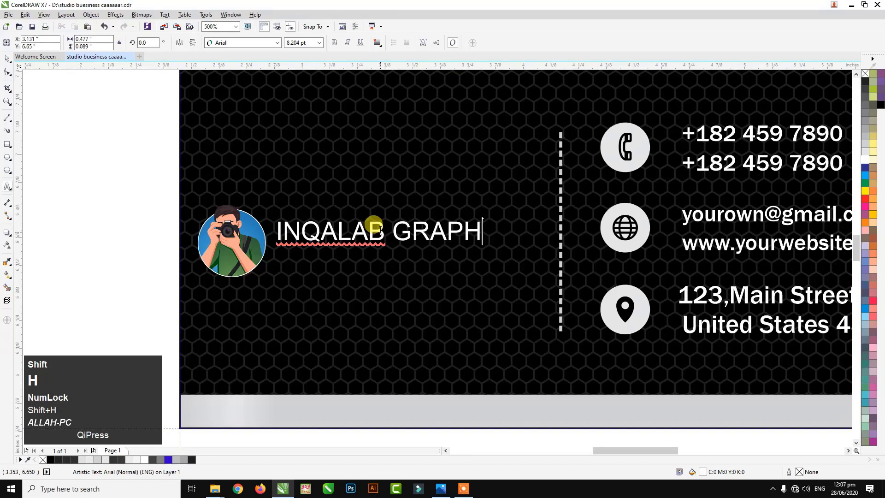
pyautogui.click(6, 61)
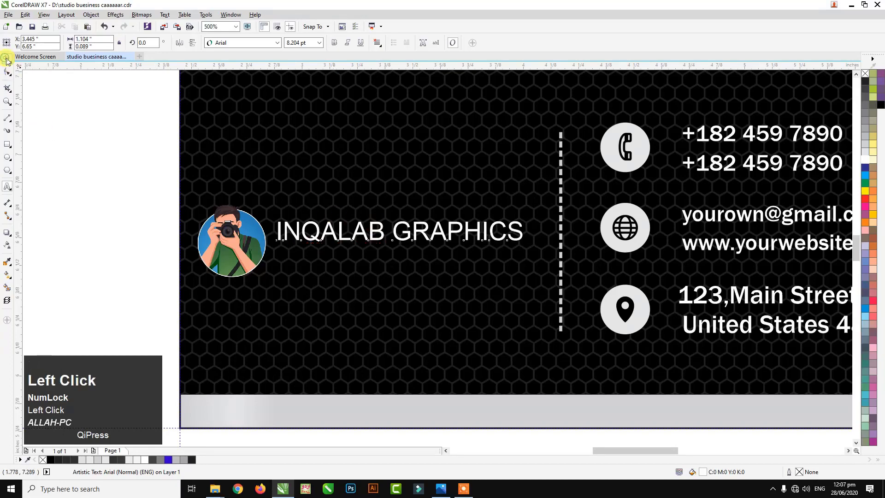
pyautogui.click(278, 42)
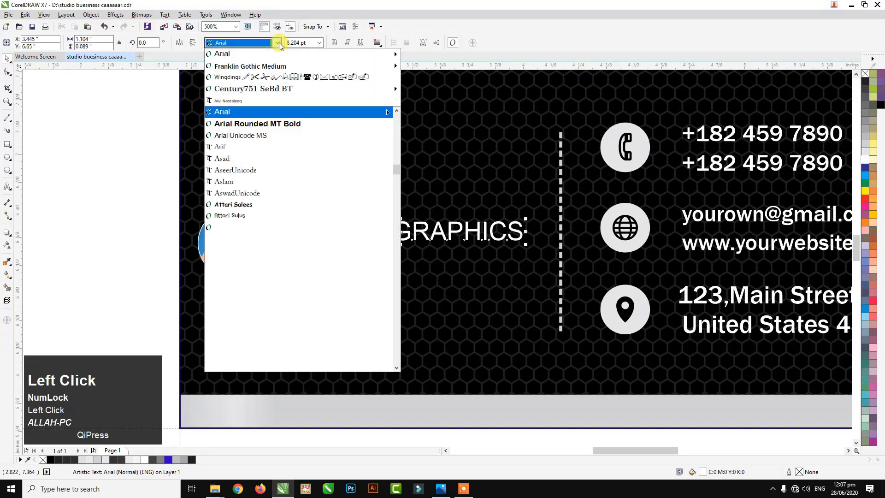
pyautogui.click(239, 123)
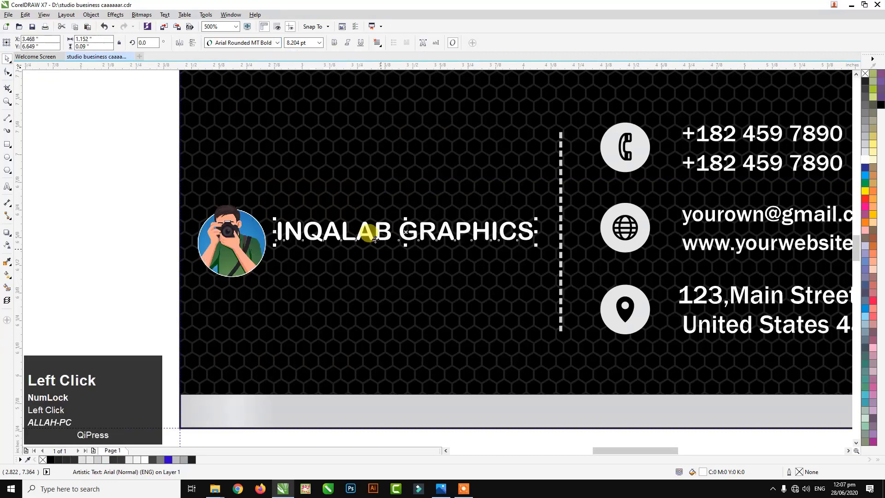
# Step: Duplicate the studio name just below itself and change the copy's text to "Pro. Photographer"
pyautogui.moveTo(370, 259); pyautogui.dragTo(371, 259)
pyautogui.rightClick(372, 259)
pyautogui.doubleClick(374, 264)
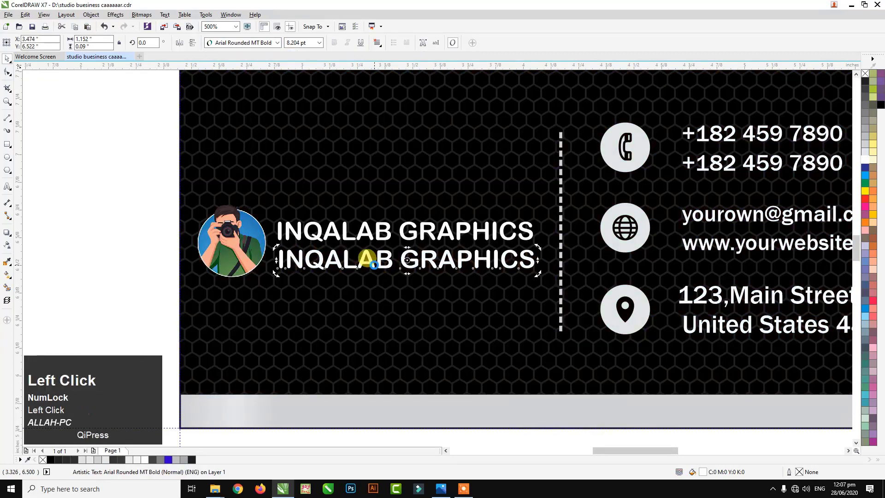
pyautogui.hotkey('ctrl', 'a')
pyautogui.press('BackSpace')
pyautogui.write('Pro. Photographer')
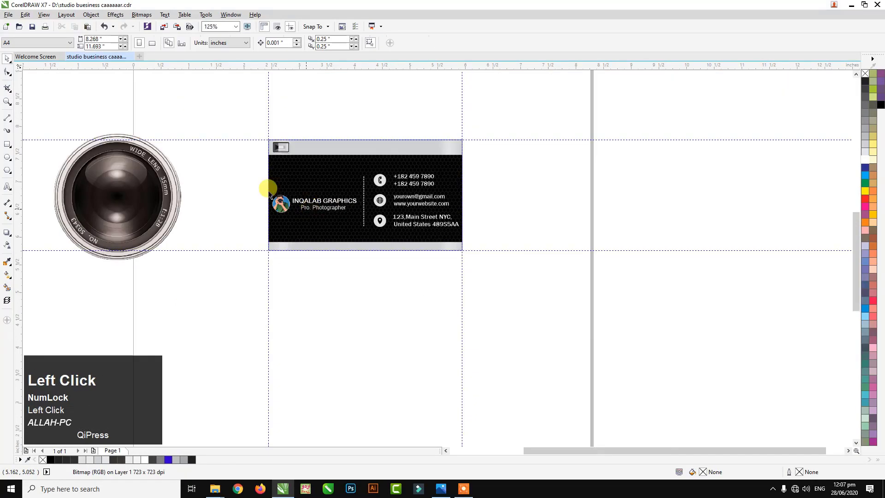
# Step: Duplicate the complete business card directly below the original
pyautogui.moveTo(230, 112); pyautogui.dragTo(527, 282)
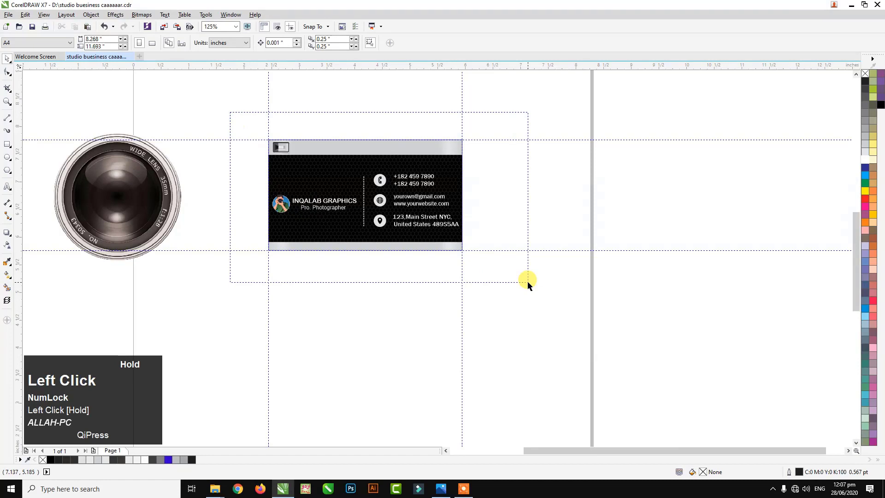
pyautogui.moveTo(375, 186); pyautogui.dragTo(381, 303)
pyautogui.click(507, 284)
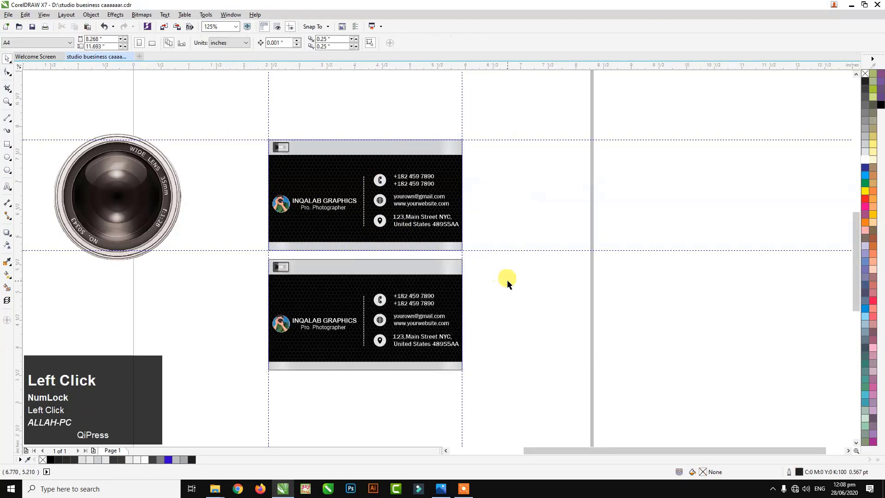
# Step: Delete the contact details, dashed divider, logo and name texts from the lower card
pyautogui.moveTo(379, 340); pyautogui.dragTo(340, 253)
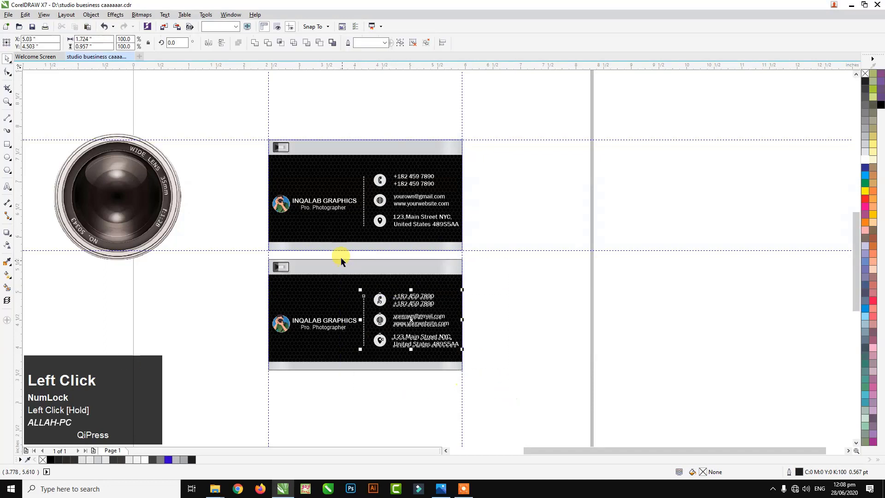
pyautogui.press('Delete')
pyautogui.moveTo(226, 296); pyautogui.dragTo(365, 352)
pyautogui.press('Delete')
# Step: Move the lower card's viewfinder to the right end of its upper silver band
pyautogui.moveTo(235, 243); pyautogui.dragTo(435, 278)
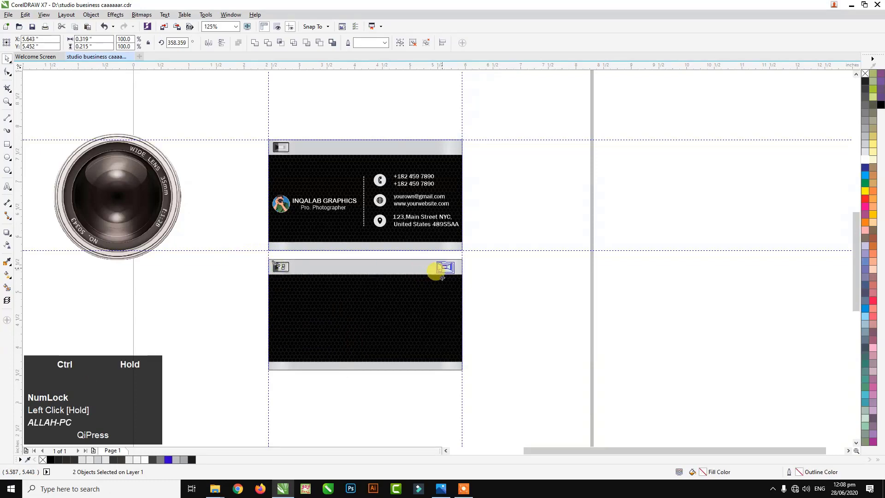
pyautogui.moveTo(442, 278); pyautogui.dragTo(443, 278)
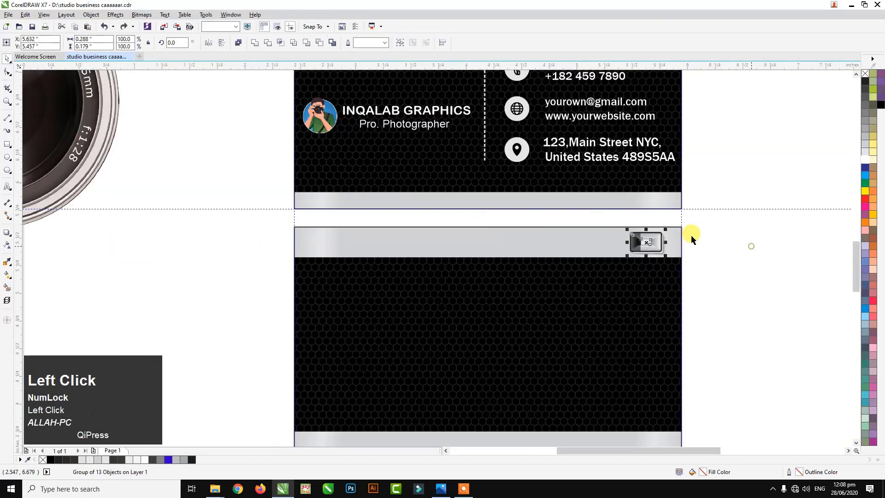
pyautogui.click(691, 234)
# Step: Copy the viewfinder's rounded rectangle to the silver band's left end and fill it black without an outline
pyautogui.moveTo(659, 231); pyautogui.dragTo(334, 229)
pyautogui.keyDown('ctrl'); pyautogui.rightClick(335, 229); pyautogui.keyUp('ctrl')
pyautogui.scroll(2, 316, 237)
pyautogui.click(881, 104)
pyautogui.rightClick(865, 73)
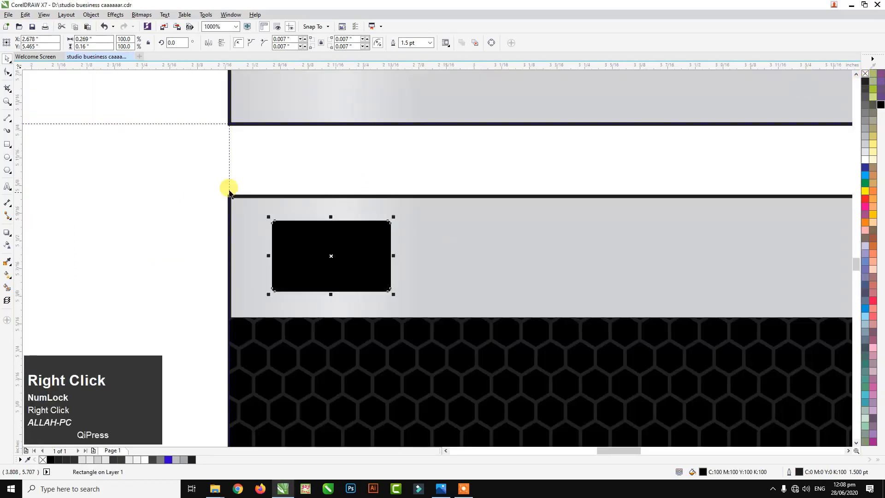
# Step: Draw a vertical bar about 0.015 by 0.132 inch in the black rectangle's left part, filled white without an outline
pyautogui.click(148, 197)
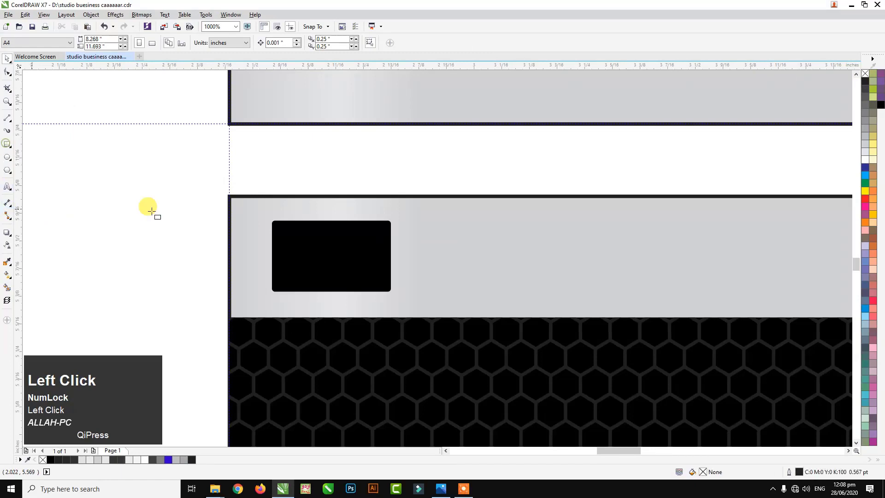
pyautogui.moveTo(283, 227); pyautogui.dragTo(288, 285)
pyautogui.scroll(1, 279, 277)
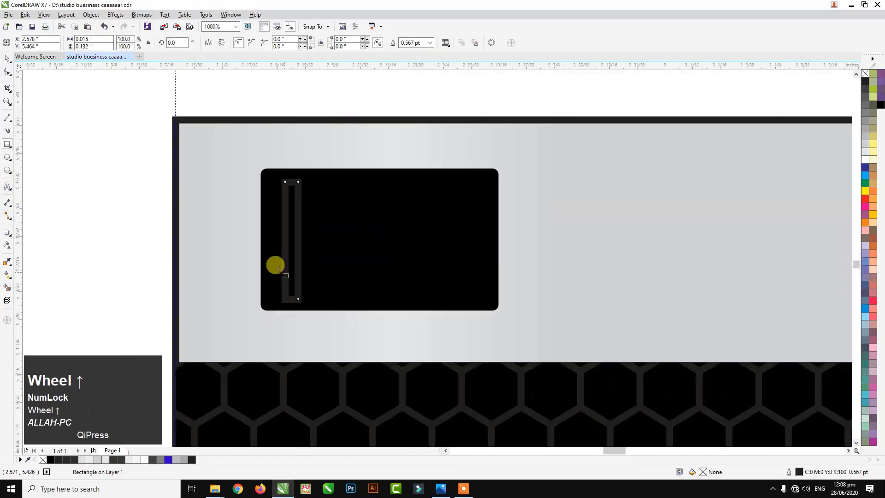
pyautogui.click(8, 58)
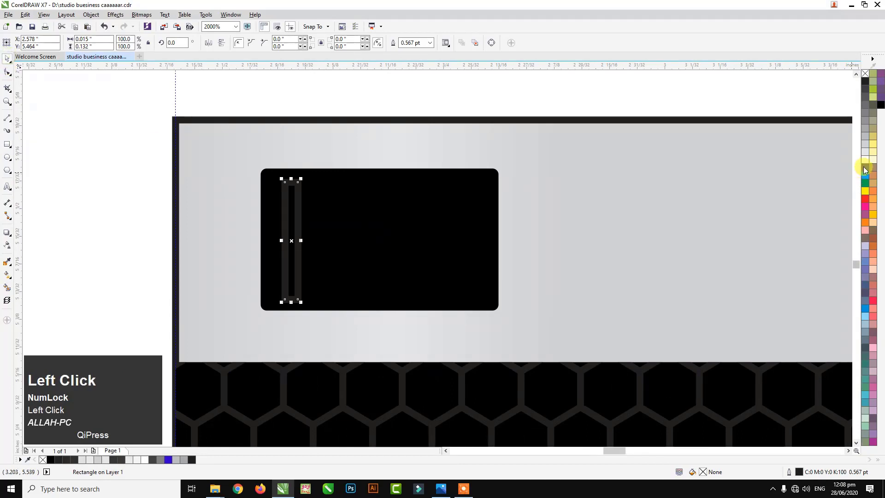
pyautogui.click(865, 169)
pyautogui.rightClick(864, 75)
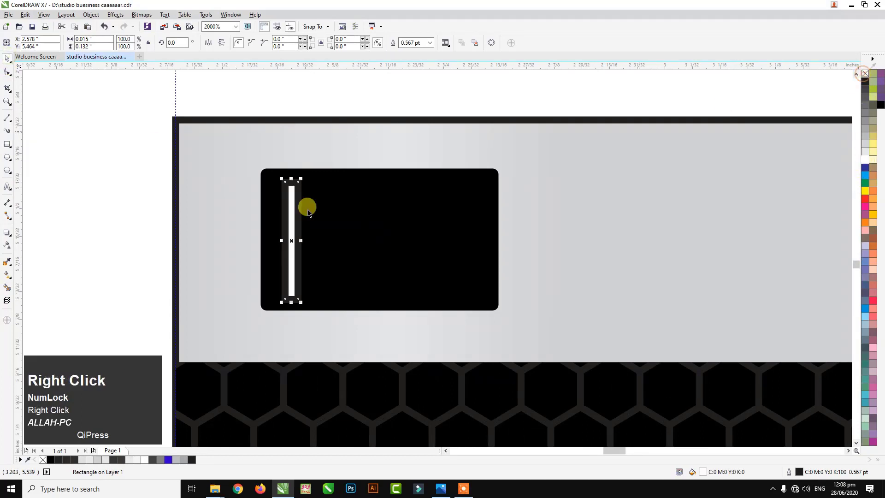
# Step: Resize the white bar to about 0.011 by 0.15 inch and round its corners by about 0.004 inch
pyautogui.scroll(1, 291, 225)
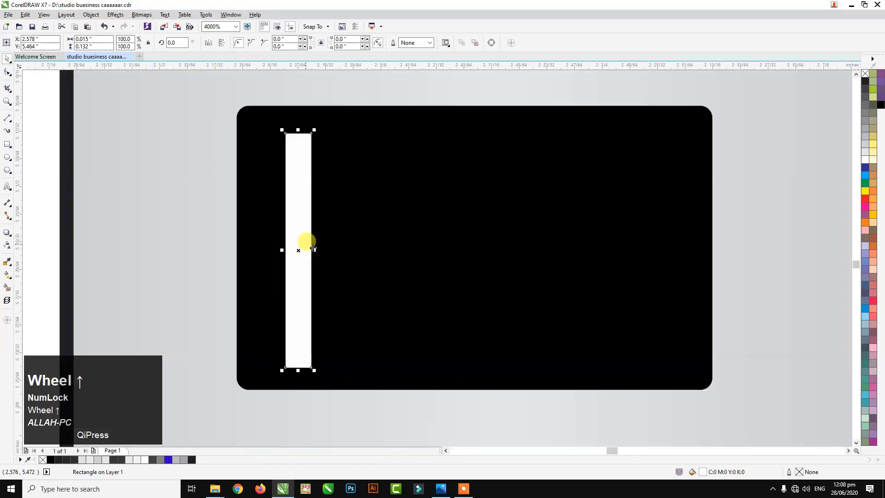
pyautogui.moveTo(311, 249); pyautogui.dragTo(305, 249)
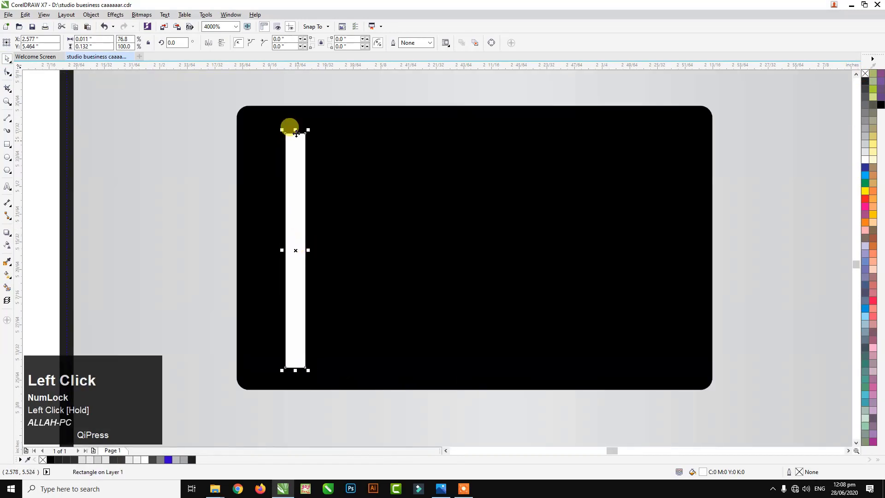
pyautogui.moveTo(296, 133)
pyautogui.mouseDown()
pyautogui.moveTo(297, 119)
pyautogui.moveTo(287, 124)
pyautogui.mouseUp()
pyautogui.click(8, 73)
# Step: Undo the last change and centre the white bar vertically on the black rounded rectangle
pyautogui.hotkey('ctrl', 'z')
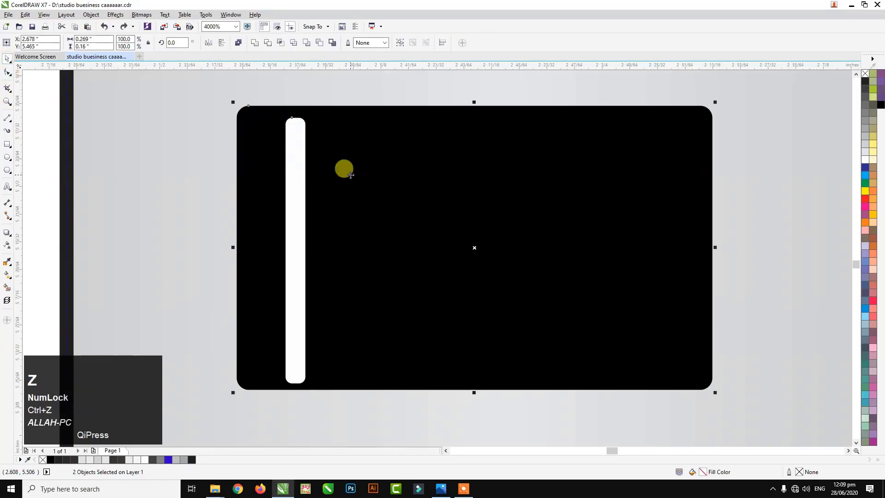
pyautogui.press('e')
pyautogui.click(269, 154)
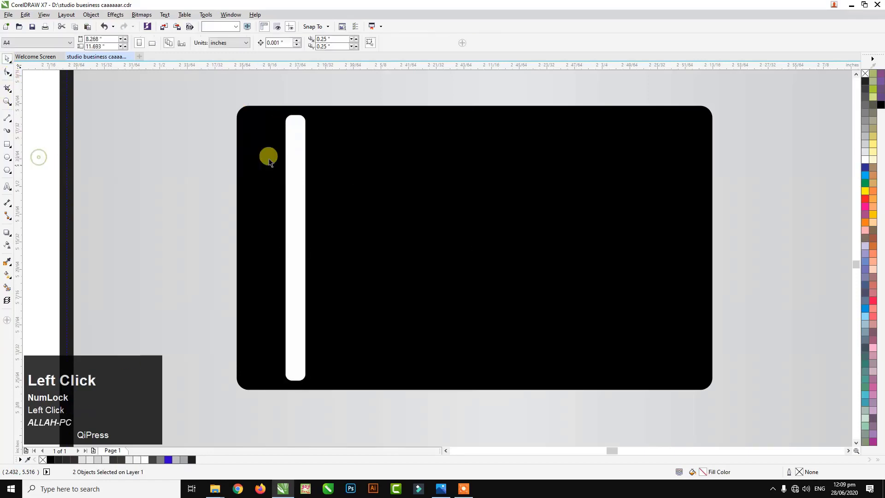
# Step: Apply a vertical linear fountain fill to the white bar and add two dark grey stops along its middle
pyautogui.click(290, 150)
pyautogui.press('g')
pyautogui.moveTo(295, 117); pyautogui.dragTo(295, 376)
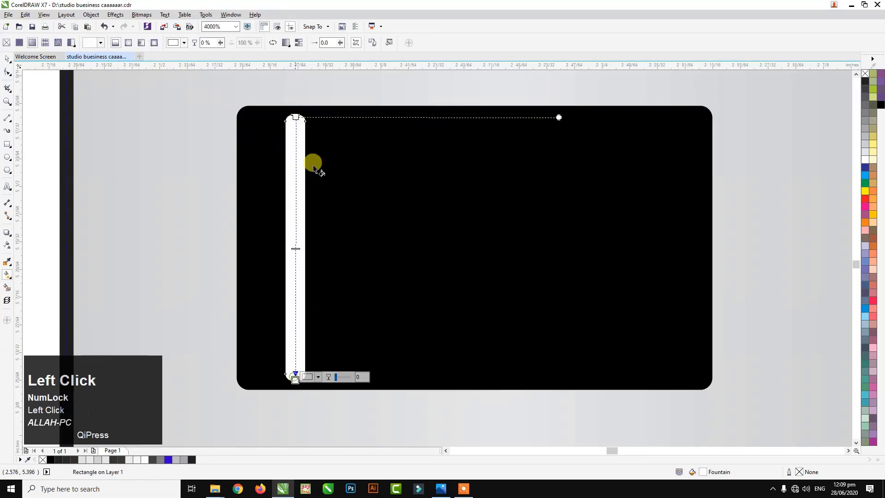
pyautogui.doubleClick(296, 184)
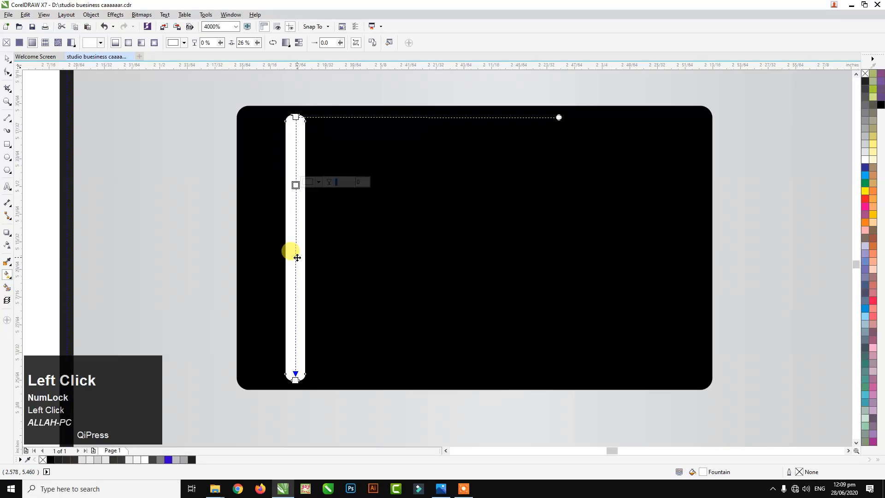
pyautogui.doubleClick(298, 258)
pyautogui.click(295, 185)
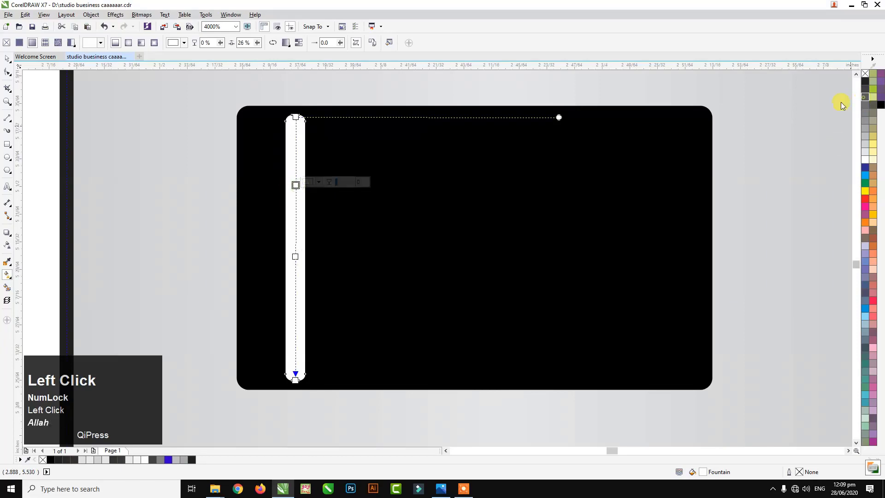
pyautogui.click(865, 97)
pyautogui.click(295, 257)
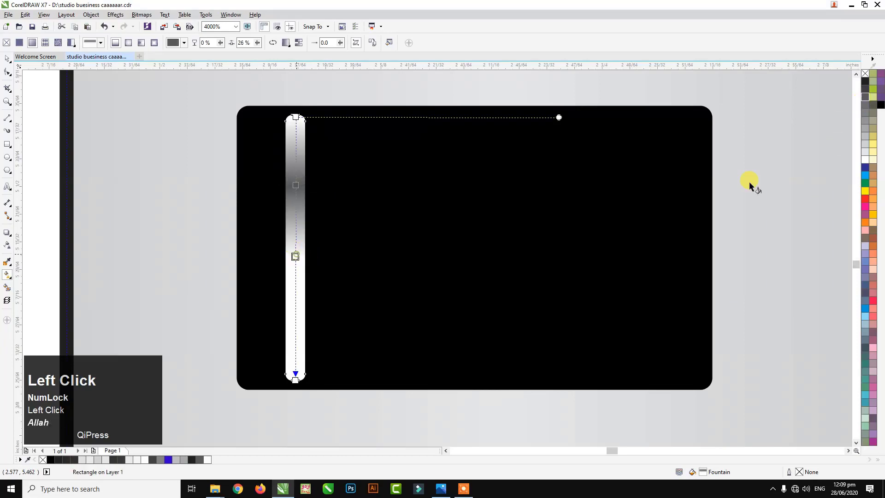
pyautogui.click(865, 98)
# Step: Colour both end stops of the bar's gradient light grey and move the lower dark stop further down
pyautogui.click(296, 117)
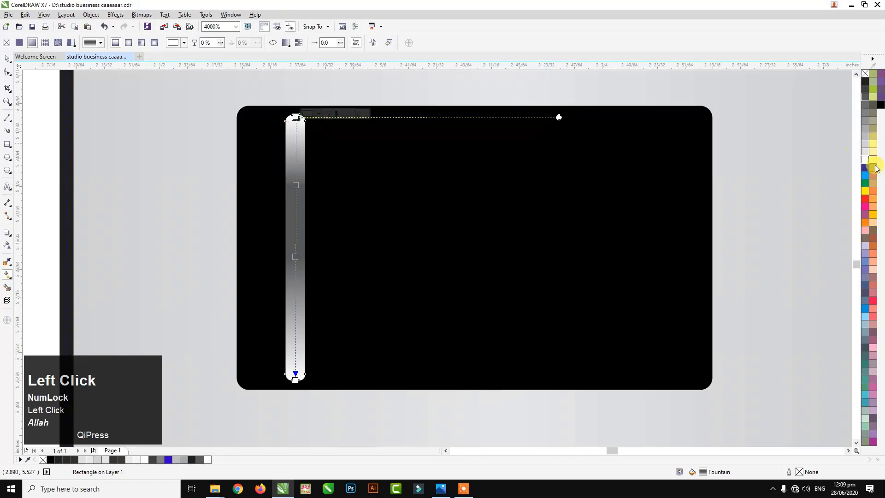
pyautogui.click(865, 152)
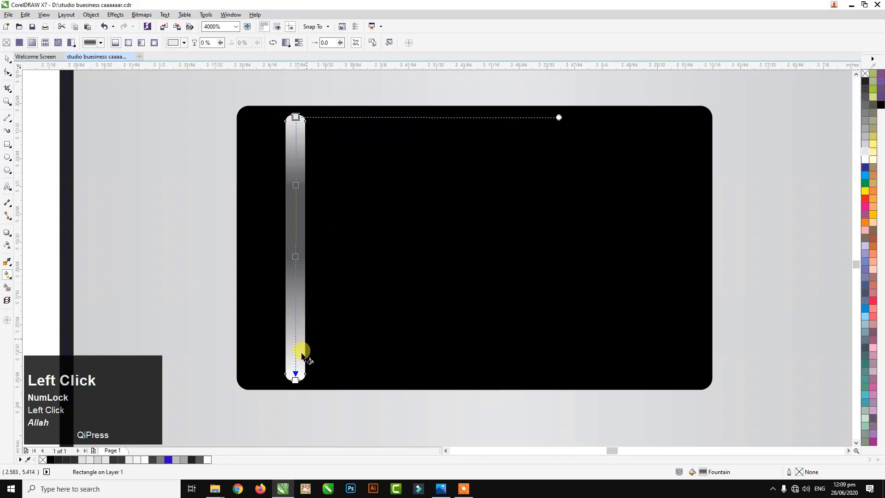
pyautogui.click(291, 377)
pyautogui.click(865, 156)
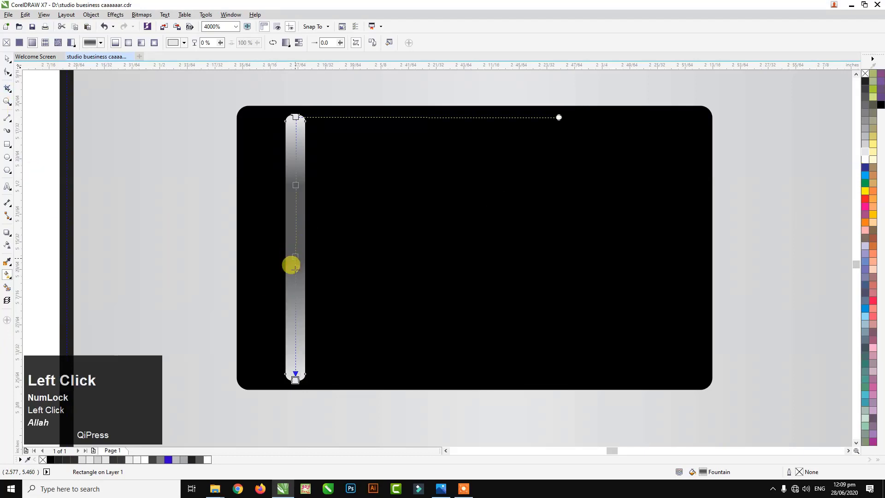
pyautogui.moveTo(295, 268); pyautogui.dragTo(295, 295)
# Step: Move the gradient bar close to the black rectangle's left edge and place a copy to its right
pyautogui.click(8, 58)
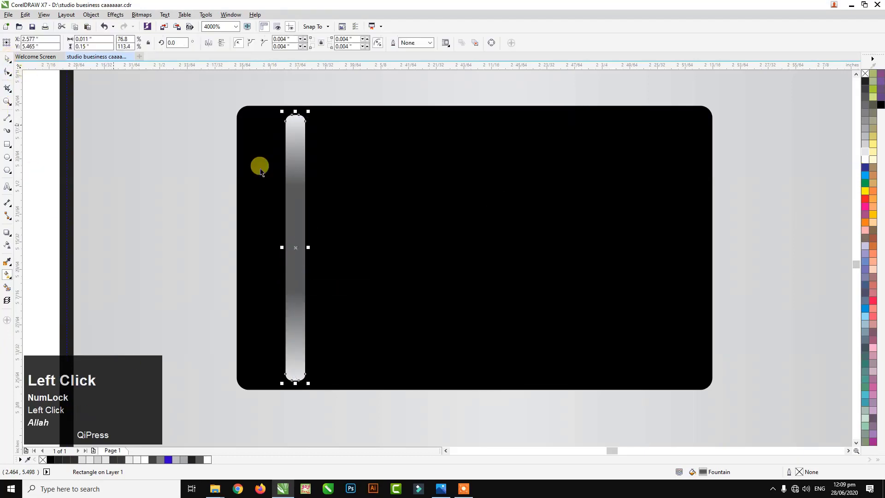
pyautogui.moveTo(290, 170); pyautogui.dragTo(307, 178)
pyautogui.rightClick(307, 177)
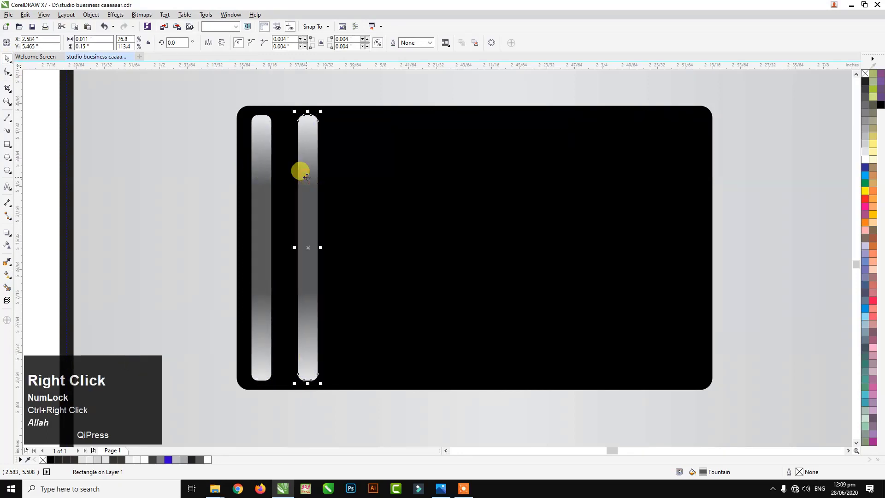
# Step: Repeat the gradient bar duplication at the same spacing until ten bars span the black rounded rectangle
pyautogui.hotkey('ctrl', 'r')
pyautogui.hotkey('ctrl', 'r')
pyautogui.hotkey('ctrl', 'r')
pyautogui.hotkey('ctrl', 'r')
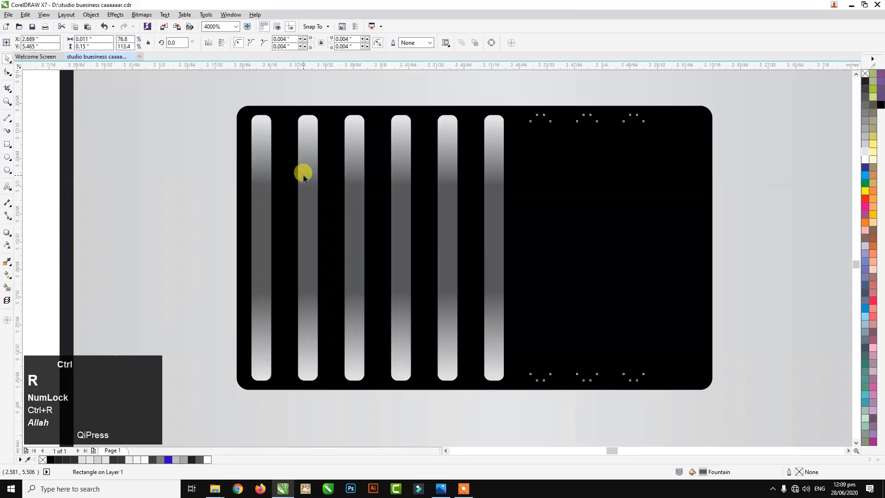
pyautogui.hotkey('ctrl', 'r')
pyautogui.hotkey('ctrl', 'r')
pyautogui.hotkey('ctrl', 'r')
pyautogui.hotkey('ctrl', 'r')
pyautogui.scroll(-2, 293, 182)
pyautogui.click(95, 145)
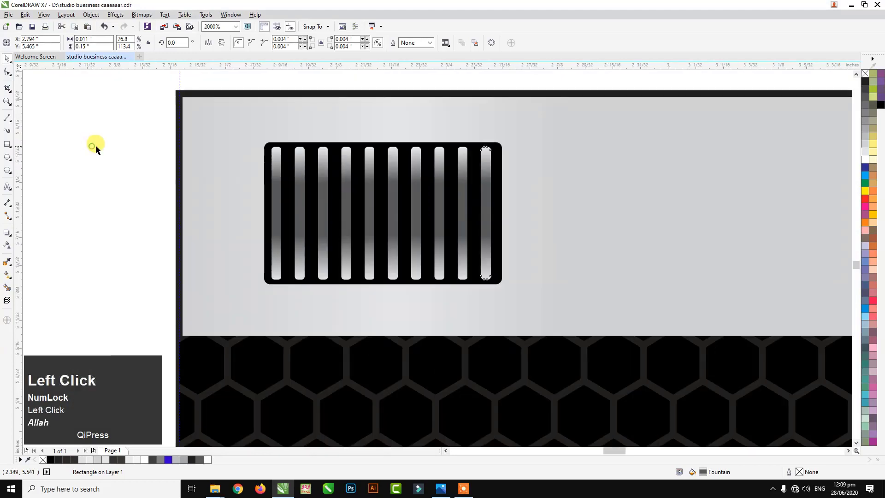
# Step: Give the black rounded rectangle behind the bars a white hairline outline
pyautogui.click(303, 142)
pyautogui.click(430, 43)
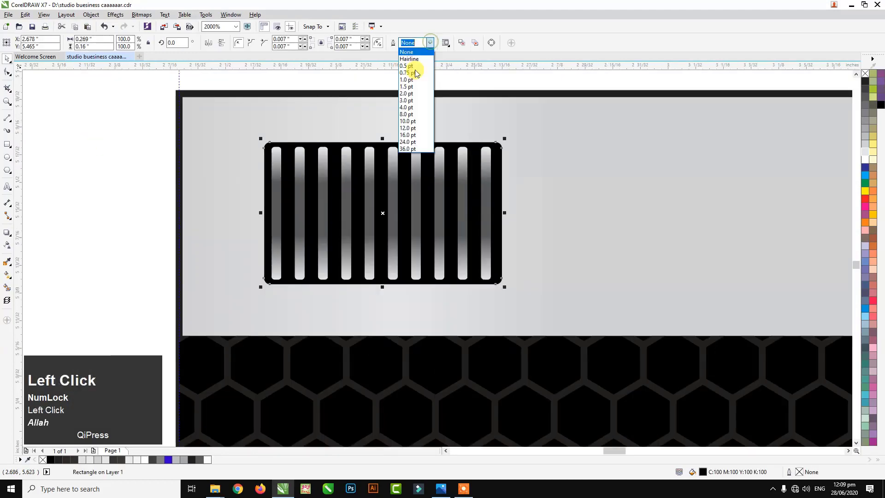
pyautogui.click(409, 79)
pyautogui.click(430, 43)
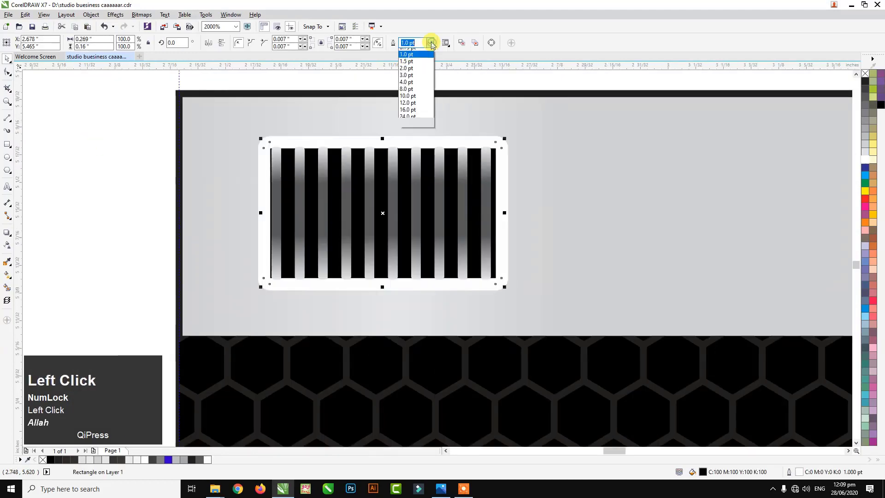
pyautogui.click(417, 67)
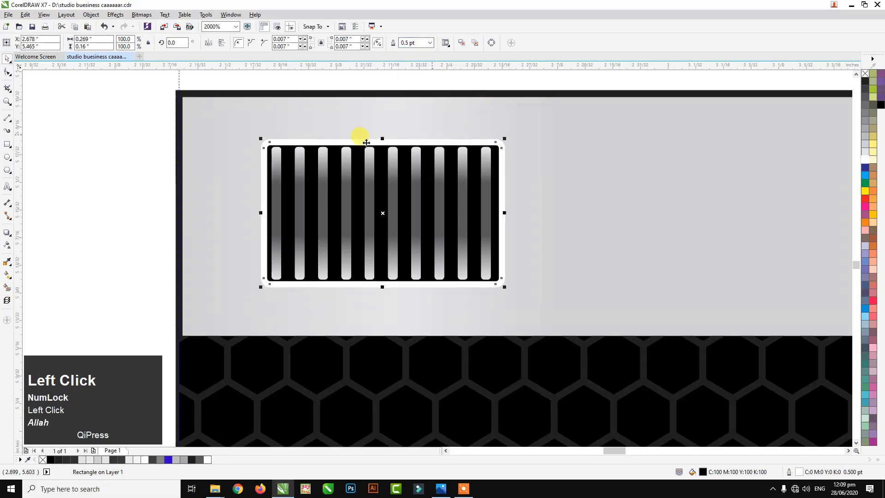
pyautogui.click(430, 43)
pyautogui.click(411, 61)
pyautogui.click(132, 131)
# Step: Draw a circle about 0.092 inches wide beside the grille and add a concentric copy about 0.054 inches wide inside it
pyautogui.scroll(-1, 132, 130)
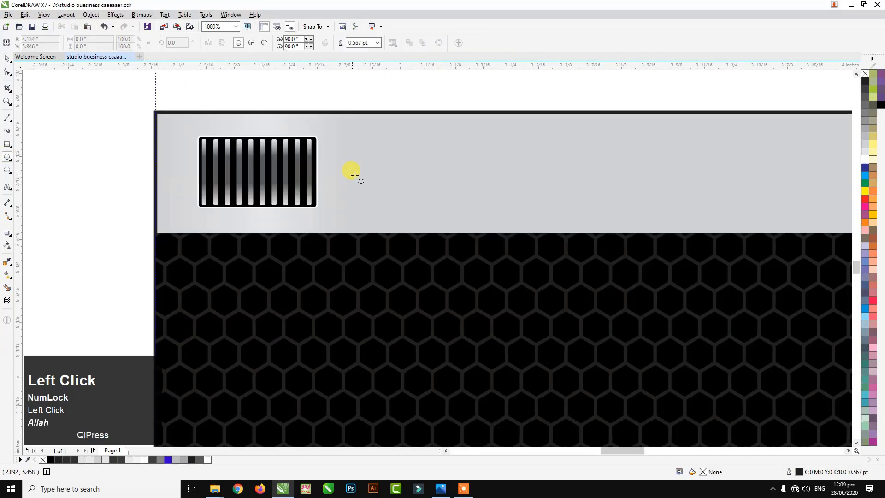
pyautogui.scroll(1, 359, 178)
pyautogui.moveTo(379, 158); pyautogui.dragTo(401, 203)
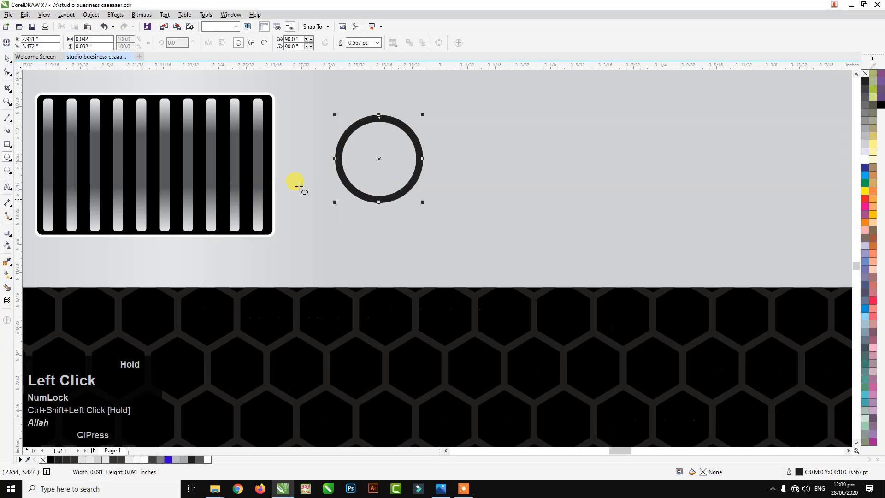
pyautogui.click(7, 58)
pyautogui.moveTo(404, 148); pyautogui.dragTo(408, 119)
pyautogui.scroll(1, 425, 88)
pyautogui.moveTo(425, 88); pyautogui.dragTo(386, 125)
pyautogui.keyDown('shift'); pyautogui.rightClick(400, 112); pyautogui.keyUp('shift')
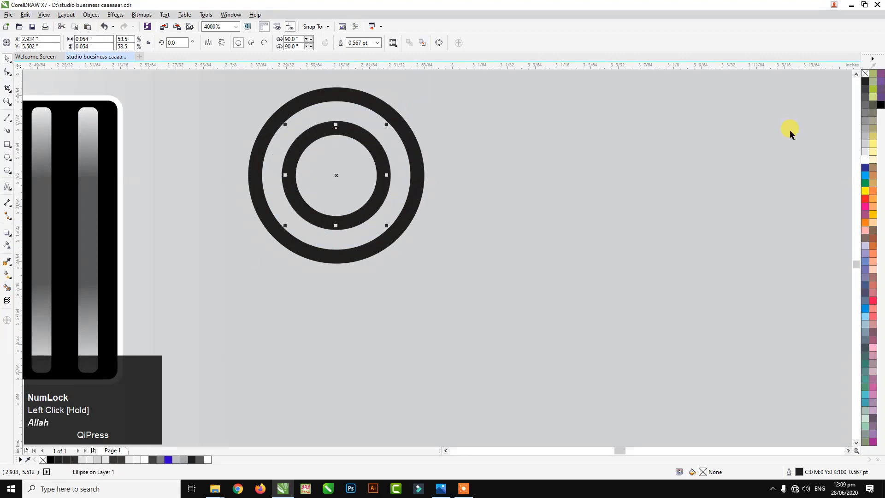
# Step: Remove the inner circle's outline and fill it dark grey
pyautogui.rightClick(865, 73)
pyautogui.click(866, 144)
pyautogui.click(866, 105)
pyautogui.scroll(1, 315, 144)
pyautogui.scroll(-2, 353, 164)
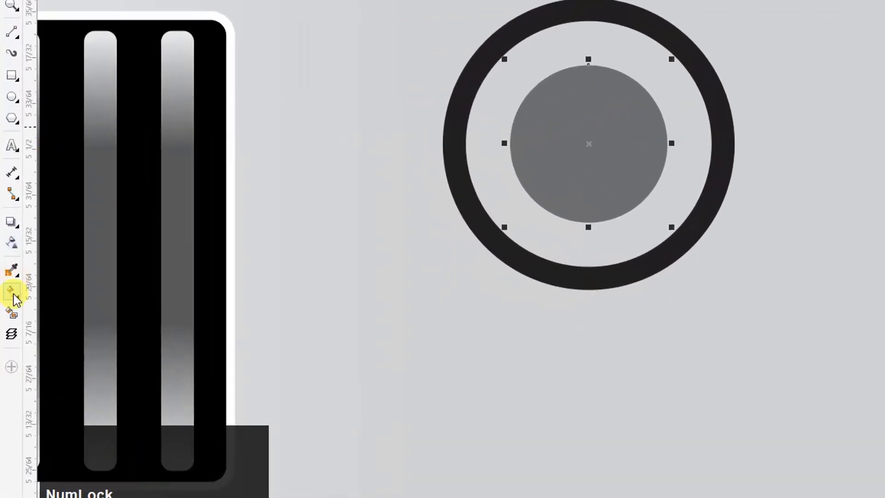
# Step: Apply an elliptical fountain fill to the inner circle and move its white centre to the circle's upper-left edge
pyautogui.click(14, 294)
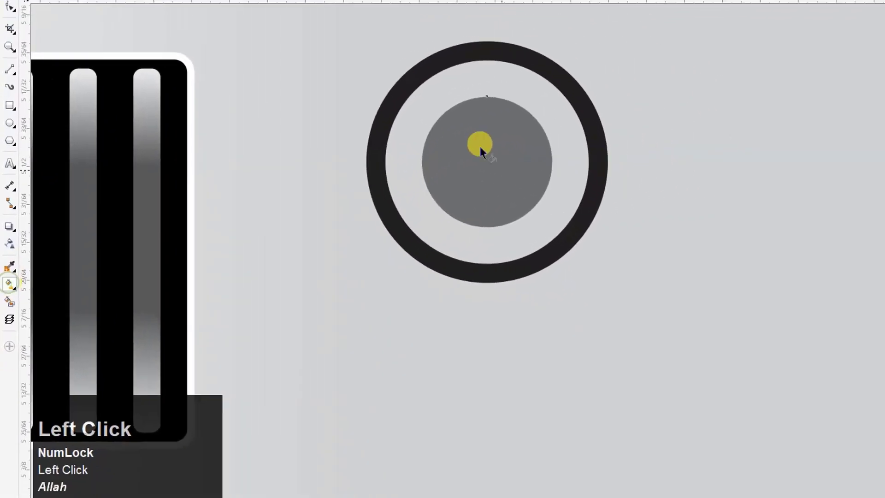
pyautogui.moveTo(554, 94); pyautogui.dragTo(611, 185)
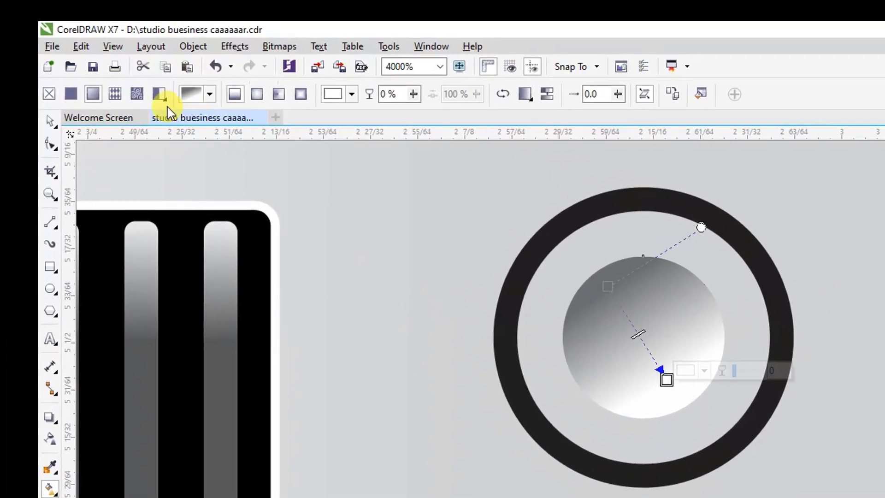
pyautogui.click(193, 69)
pyautogui.scroll(1, 617, 318)
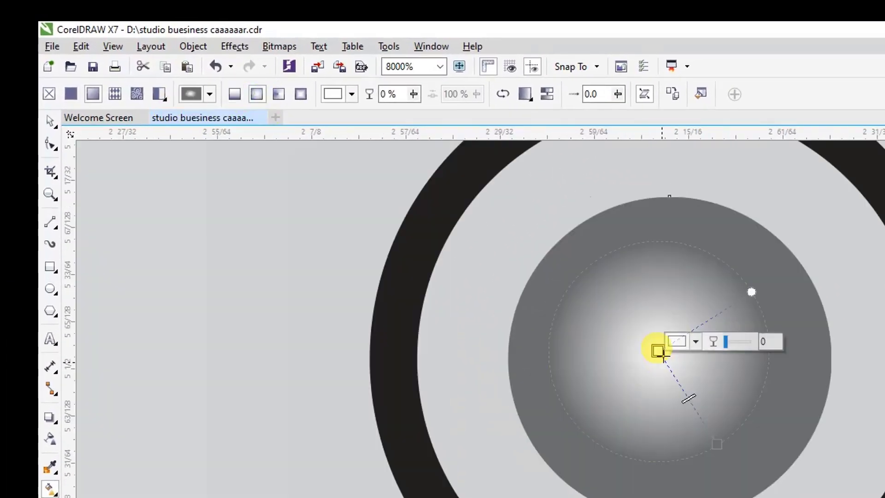
pyautogui.moveTo(659, 353); pyautogui.dragTo(548, 264)
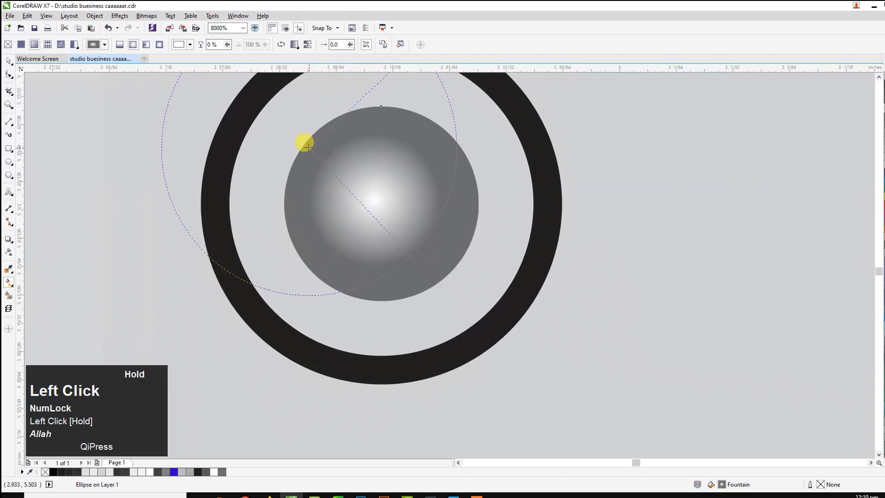
pyautogui.moveTo(308, 147); pyautogui.dragTo(307, 147)
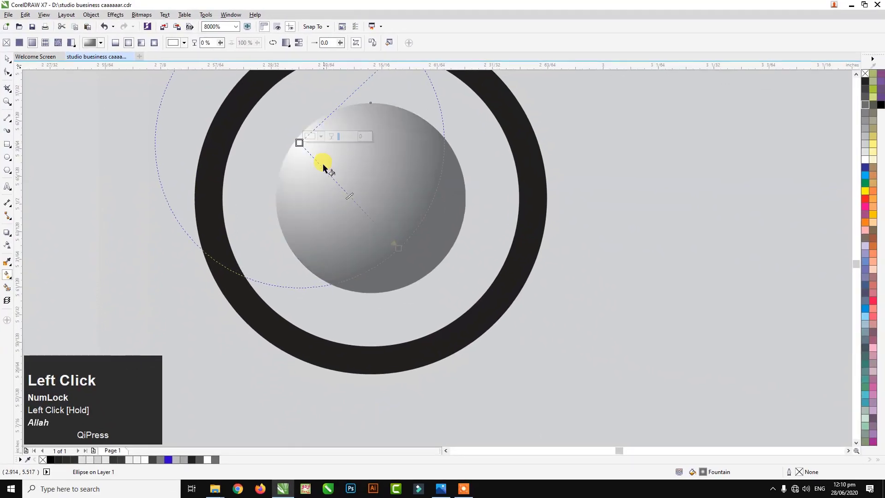
# Step: Add two stops along the sphere's gradient and colour the one nearer the highlight mid-grey
pyautogui.doubleClick(323, 167)
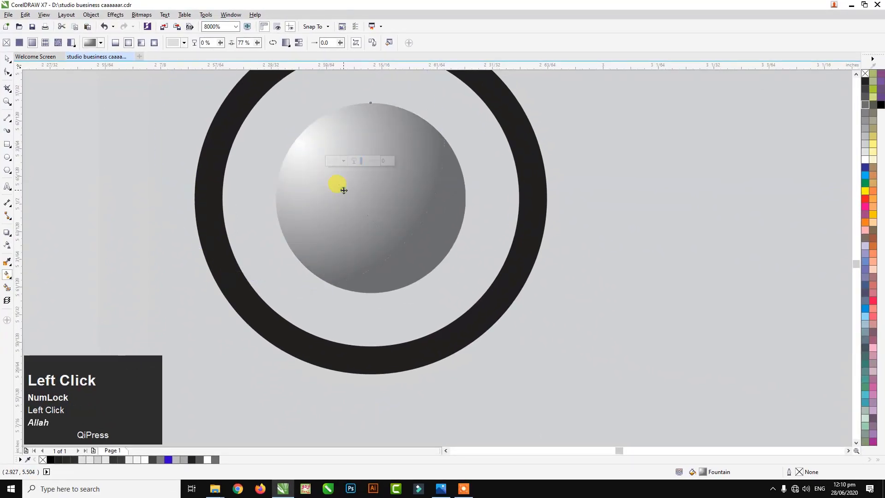
pyautogui.doubleClick(343, 190)
pyautogui.click(322, 167)
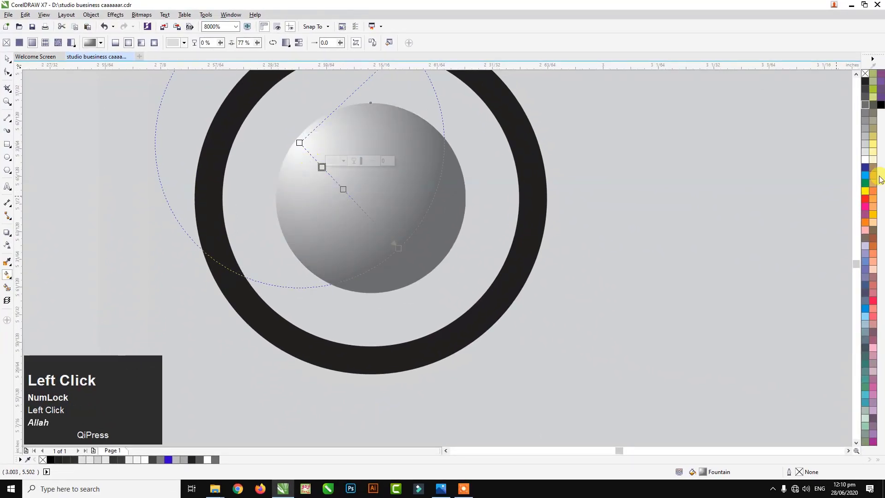
pyautogui.click(866, 130)
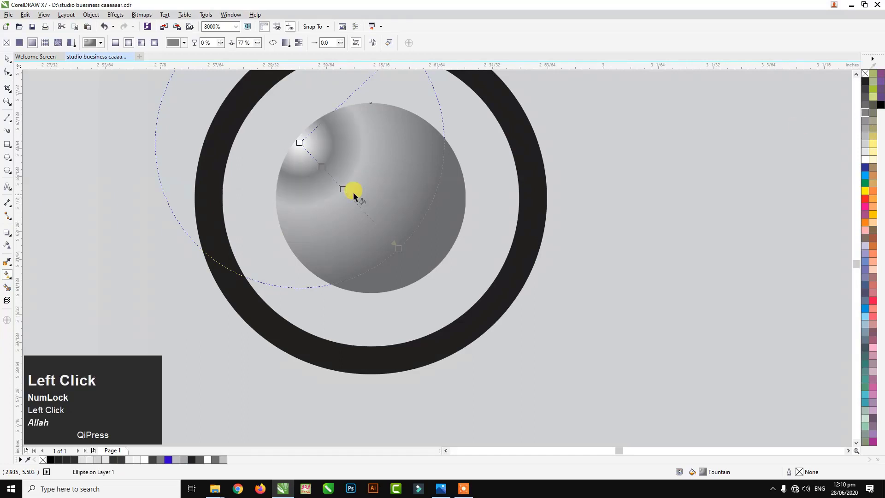
# Step: Set the gradient's outer intermediate stop to 50% Black and position it just below the sphere's centre
pyautogui.click(344, 189)
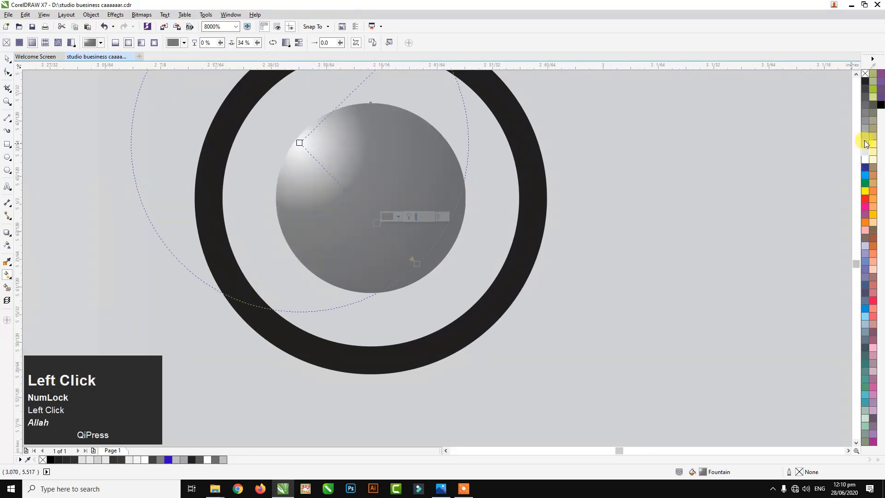
pyautogui.click(866, 136)
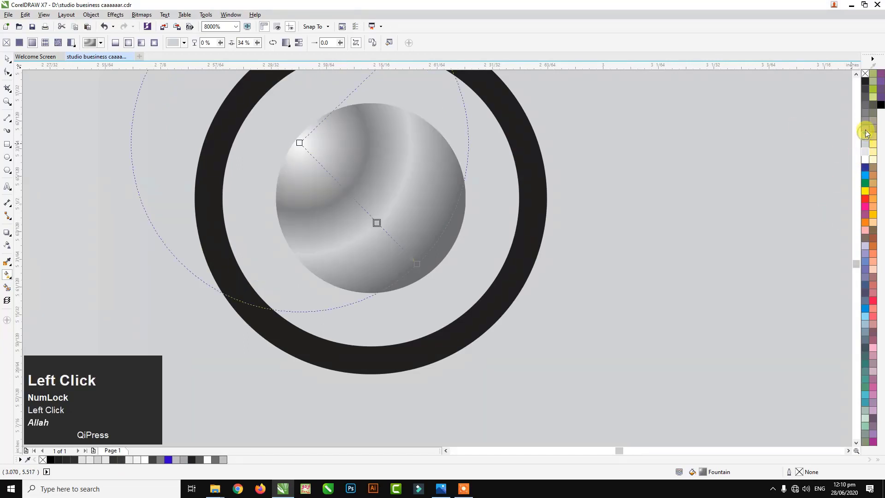
pyautogui.click(865, 129)
pyautogui.click(864, 122)
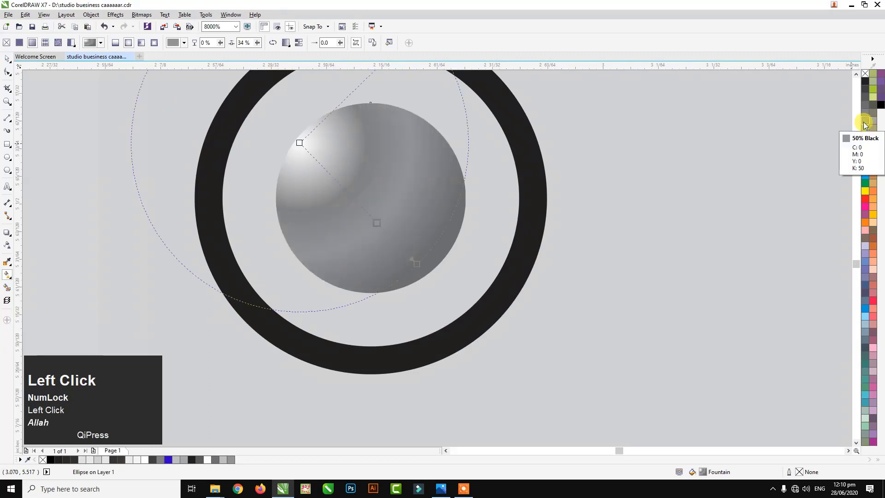
pyautogui.moveTo(377, 224); pyautogui.dragTo(372, 218)
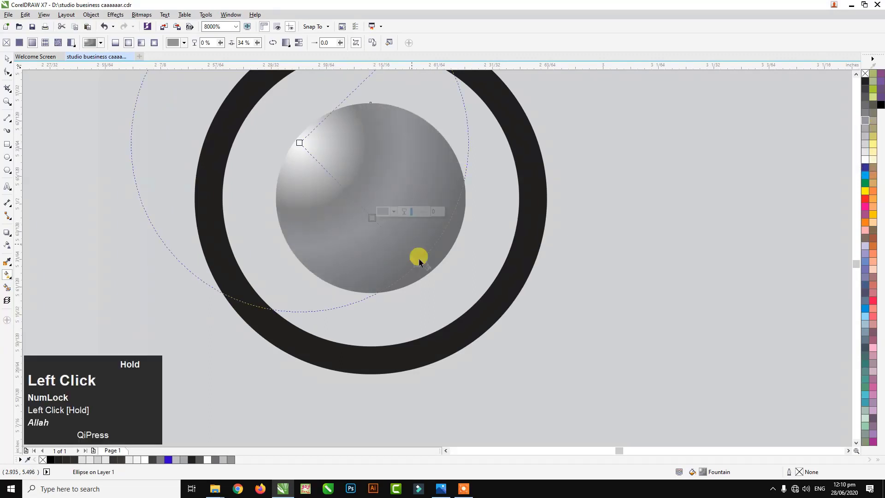
# Step: Colour the gradient's end stop light grey and extend it outward past the sphere's lower-right edge
pyautogui.click(441, 256)
pyautogui.click(865, 147)
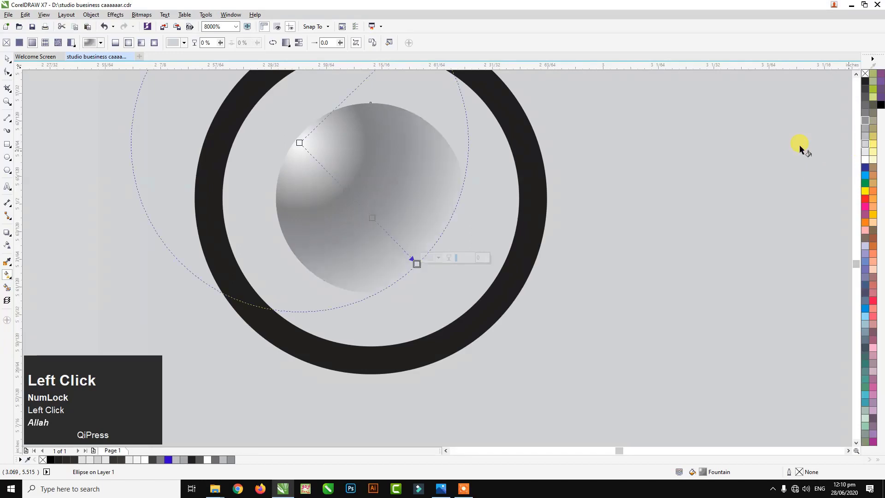
pyautogui.moveTo(432, 274); pyautogui.dragTo(432, 274)
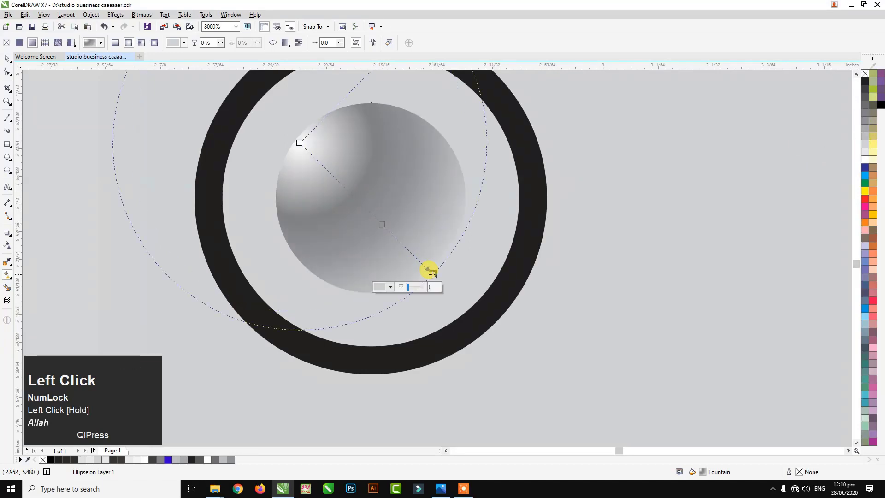
pyautogui.click(7, 59)
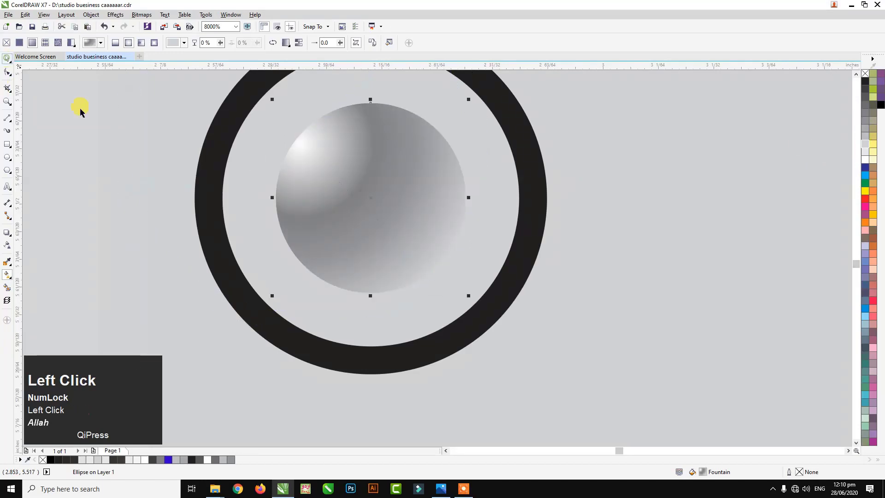
# Step: Shrink the outer circle to a narrow ring around the grey sphere, filled black and without an outline
pyautogui.scroll(-1, 378, 215)
pyautogui.click(415, 146)
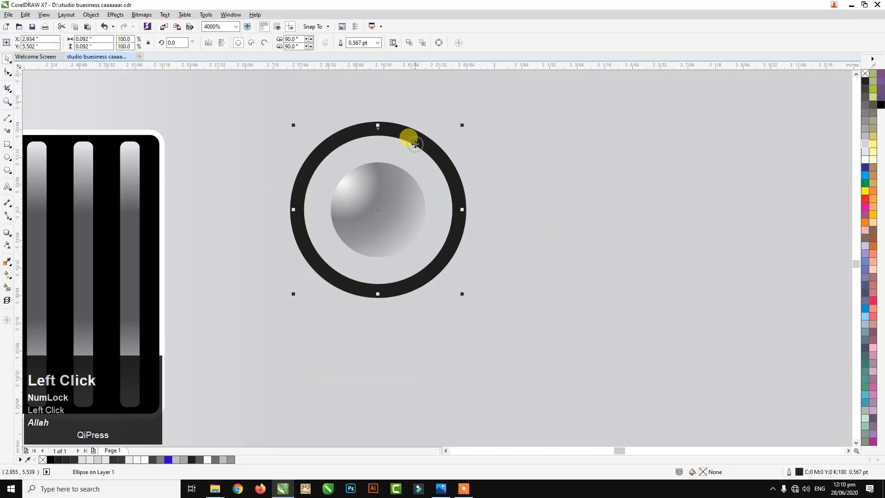
pyautogui.moveTo(461, 126); pyautogui.dragTo(438, 148)
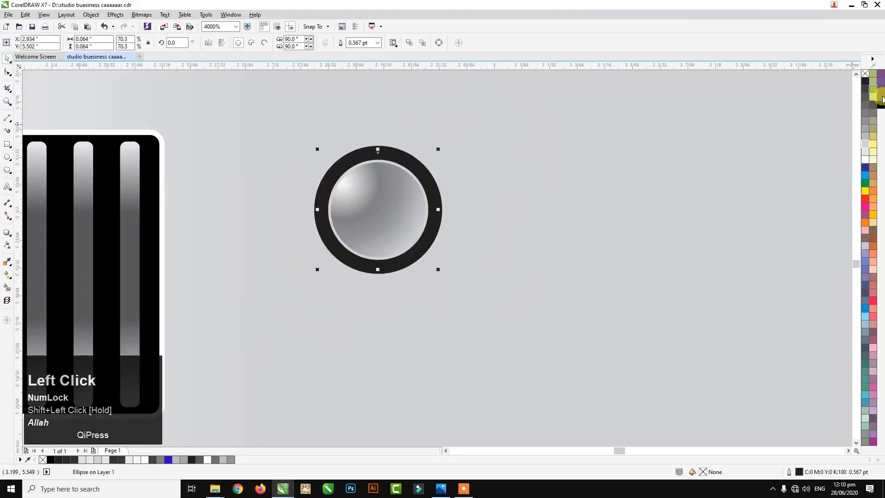
pyautogui.click(880, 102)
pyautogui.rightClick(865, 73)
pyautogui.click(424, 164)
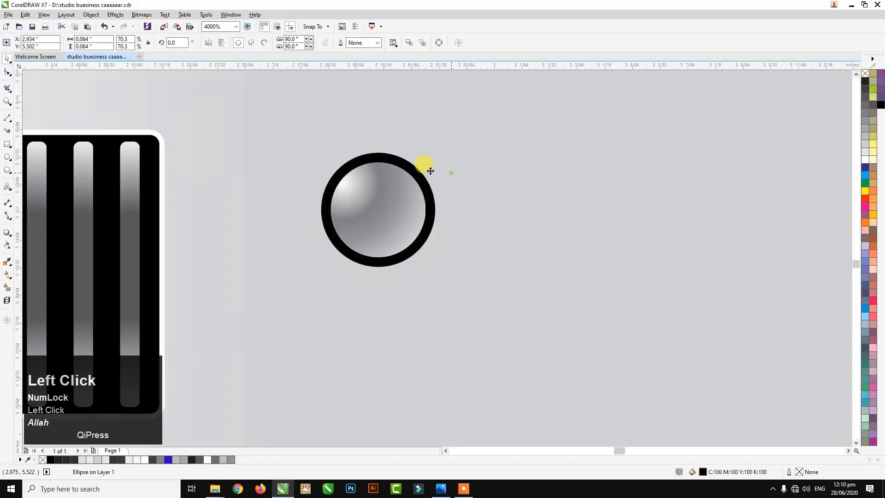
pyautogui.click(410, 163)
pyautogui.moveTo(437, 149); pyautogui.dragTo(442, 146)
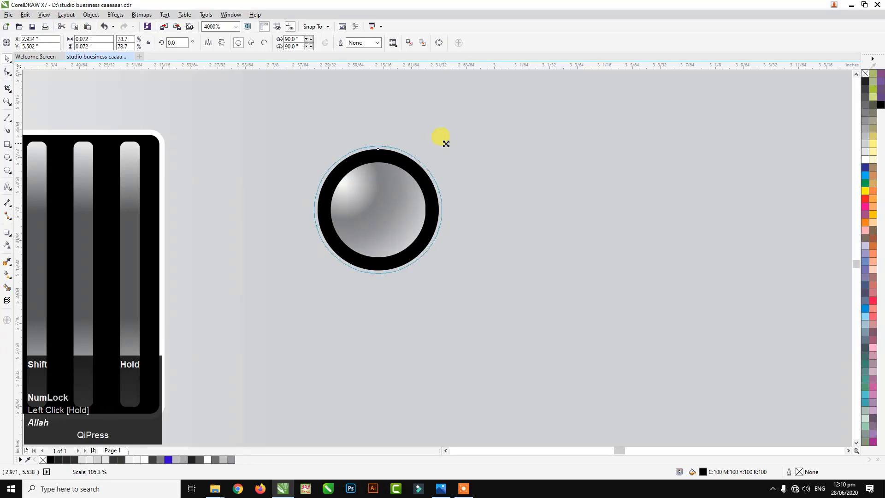
# Step: Add a concentric copy of the black circle about 0.072 inches wide, fill it white and send it behind the other circles
pyautogui.moveTo(446, 143); pyautogui.dragTo(446, 144)
pyautogui.keyDown('shift'); pyautogui.rightClick(445, 143); pyautogui.keyUp('shift')
pyautogui.click(860, 159)
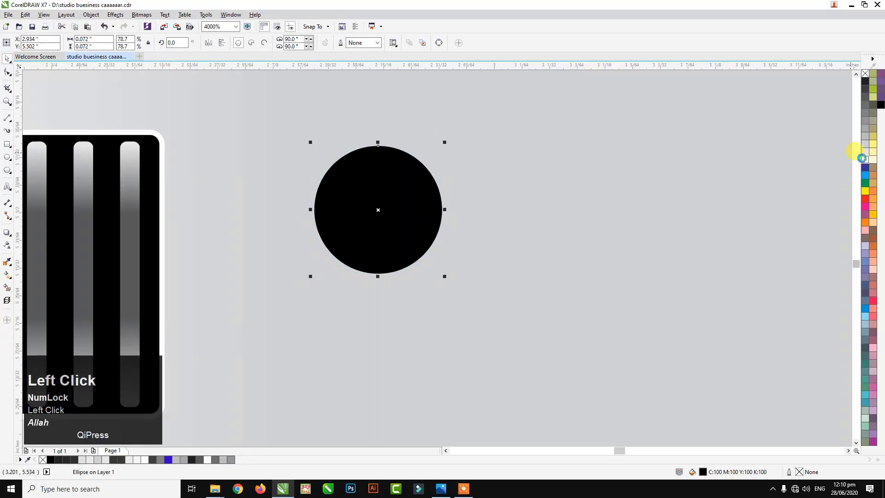
pyautogui.hotkey('ctrl', 'pagedown')
pyautogui.hotkey('ctrl', 'pagedown')
pyautogui.scroll(-1, 401, 160)
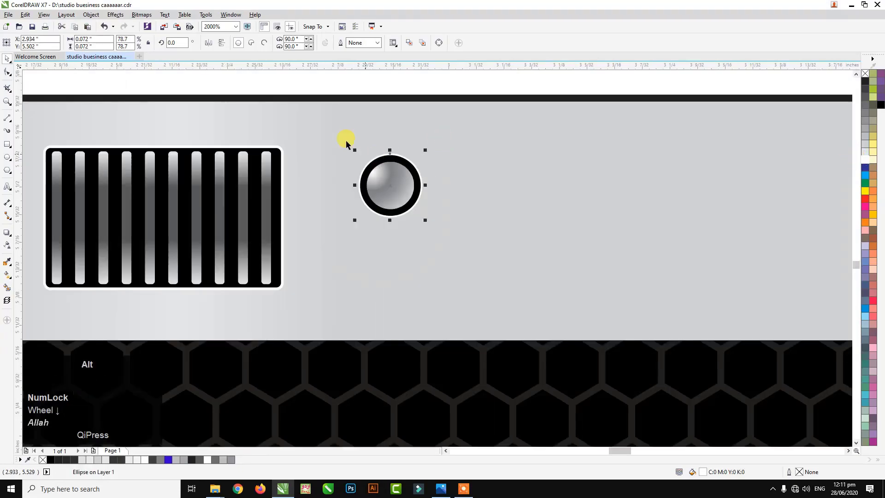
# Step: Group the three circles and add a drop shadow falling straight down from the group
pyautogui.moveTo(335, 137); pyautogui.dragTo(443, 232)
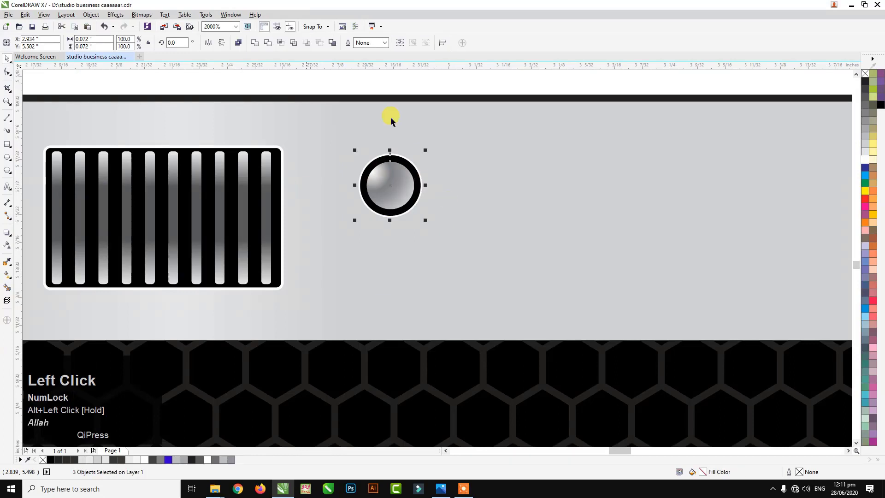
pyautogui.click(401, 43)
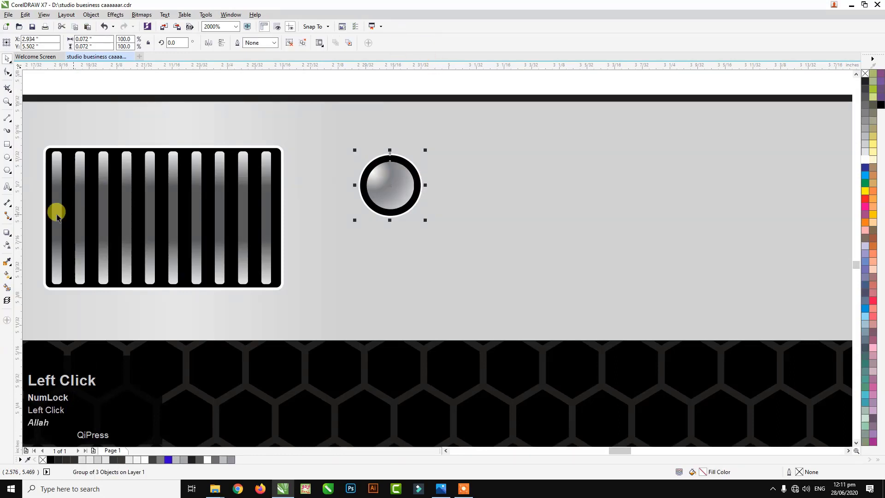
pyautogui.click(7, 232)
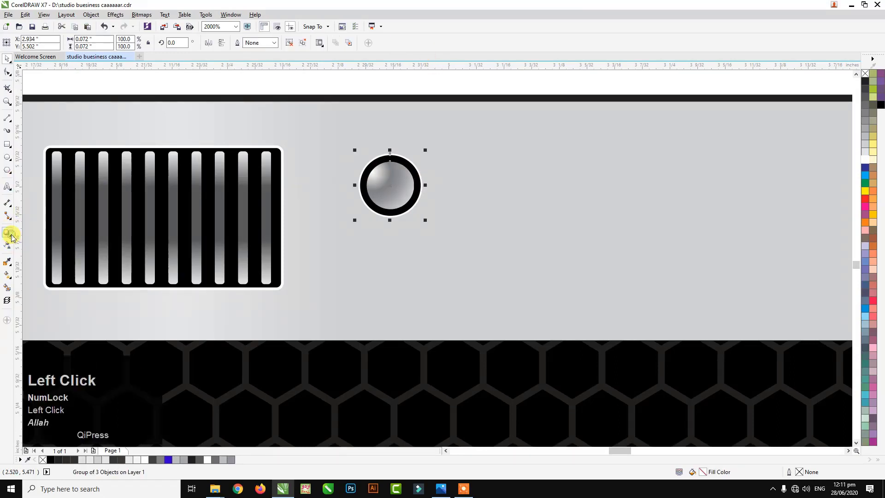
pyautogui.click(37, 233)
pyautogui.moveTo(390, 155); pyautogui.dragTo(392, 222)
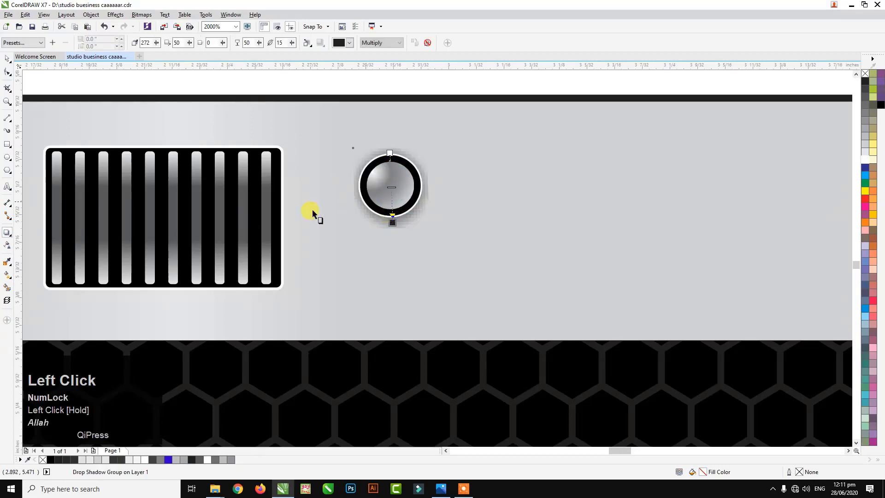
# Step: Break the drop shadow apart from the round button and shrink the shadow toward the button's lower-right side
pyautogui.click(6, 59)
pyautogui.rightClick(424, 167)
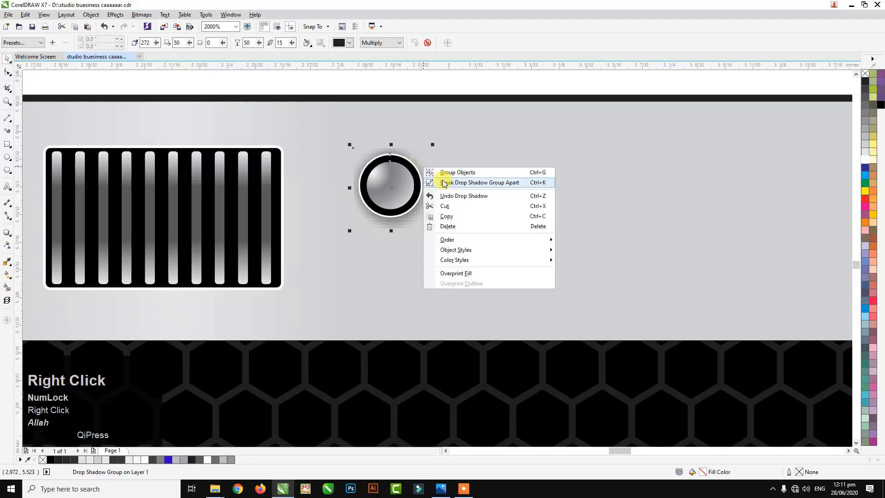
pyautogui.click(443, 181)
pyautogui.scroll(1, 395, 147)
pyautogui.click(380, 147)
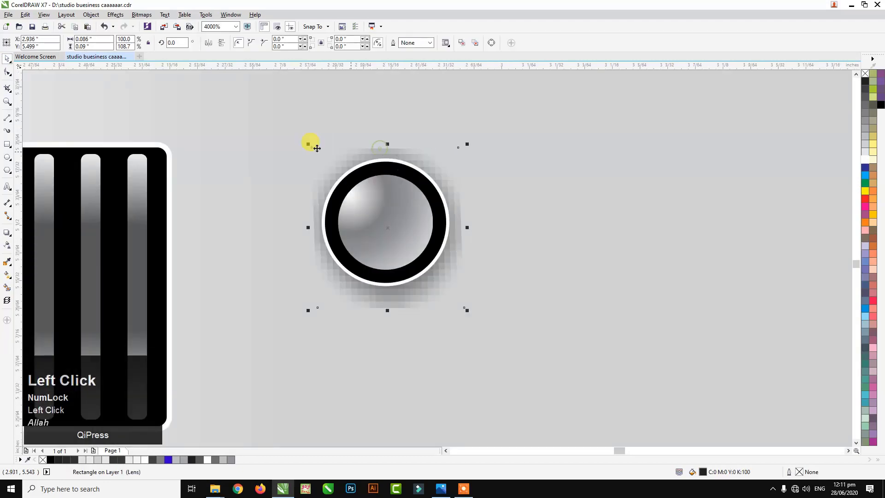
pyautogui.moveTo(306, 144); pyautogui.dragTo(353, 169)
pyautogui.scroll(-1, 345, 143)
pyautogui.scroll(-1, 337, 147)
pyautogui.click(101, 160)
# Step: Move the camera lens image onto the lower card and bring it to the front of all objects
pyautogui.scroll(-1, 304, 124)
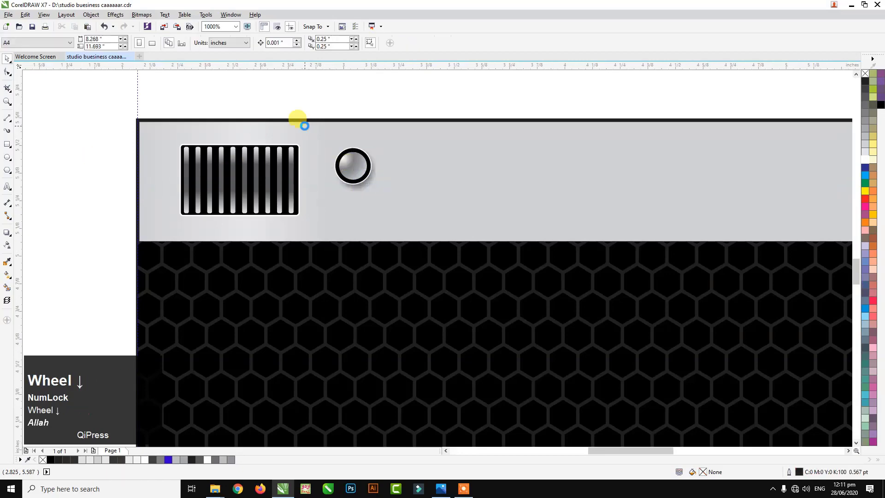
pyautogui.scroll(-1, 305, 125)
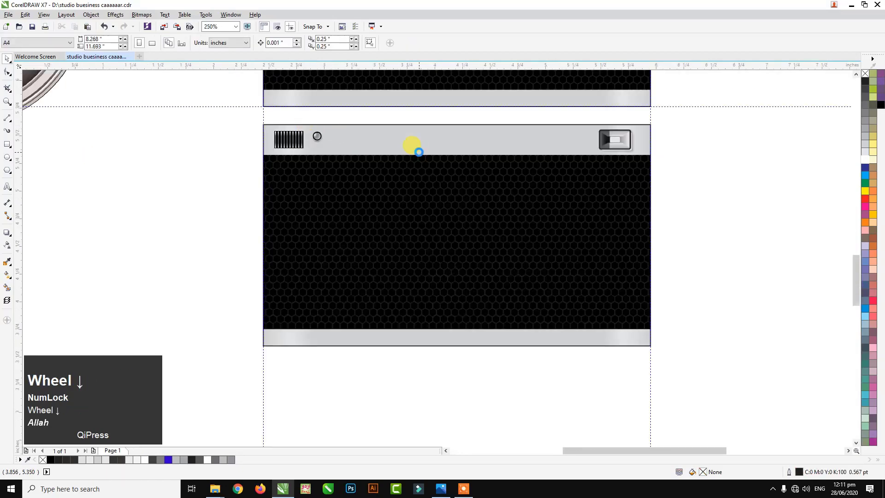
pyautogui.scroll(-1, 419, 152)
pyautogui.moveTo(144, 119); pyautogui.dragTo(525, 190)
pyautogui.scroll(1, 523, 184)
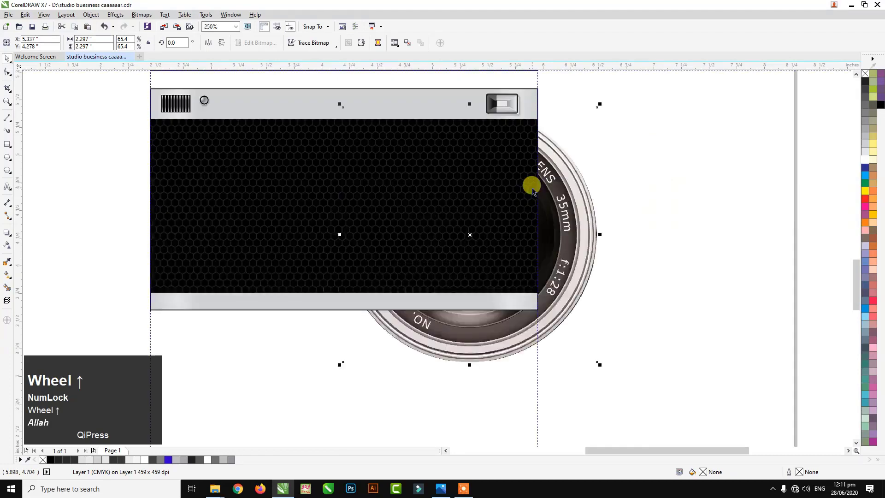
pyautogui.hotkey('shift', 'pageup')
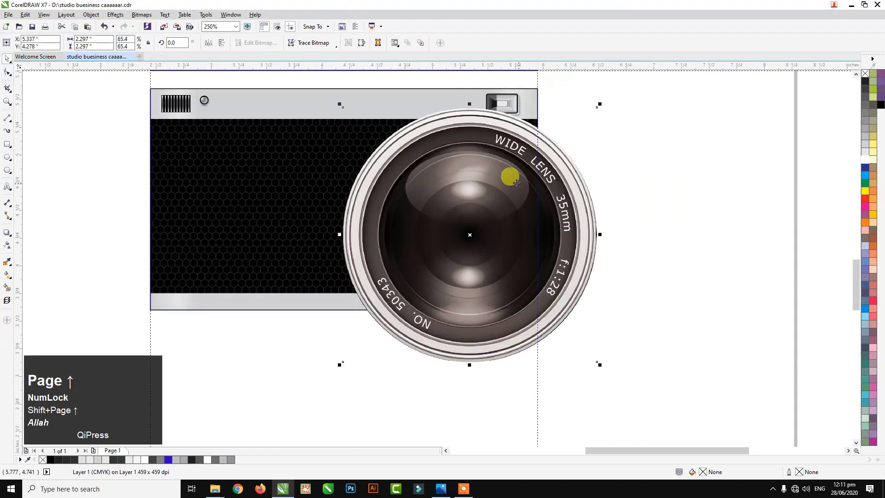
pyautogui.moveTo(516, 183); pyautogui.dragTo(466, 172)
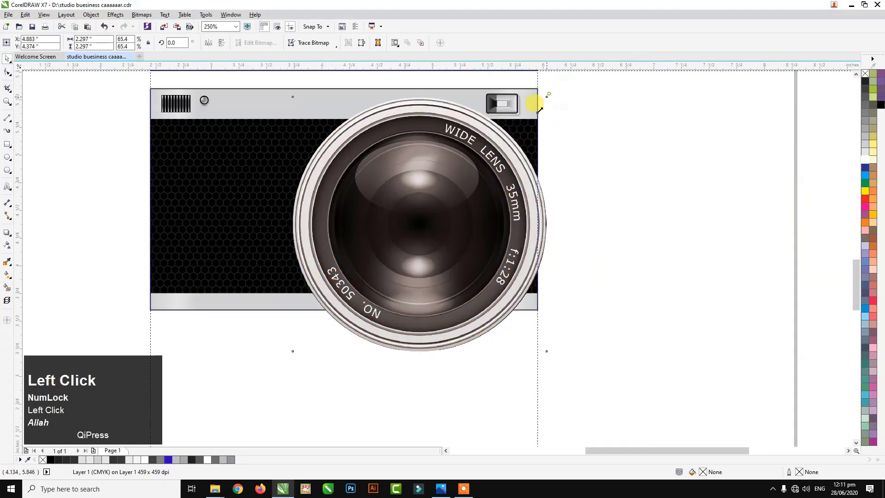
# Step: Shrink the lens image to about 1.55 inches and position it within the right half of the black honeycomb area
pyautogui.moveTo(539, 110); pyautogui.dragTo(491, 153)
pyautogui.moveTo(434, 186); pyautogui.dragTo(458, 127)
pyautogui.moveTo(506, 90); pyautogui.dragTo(489, 107)
pyautogui.moveTo(455, 148); pyautogui.dragTo(487, 152)
pyautogui.click(210, 178)
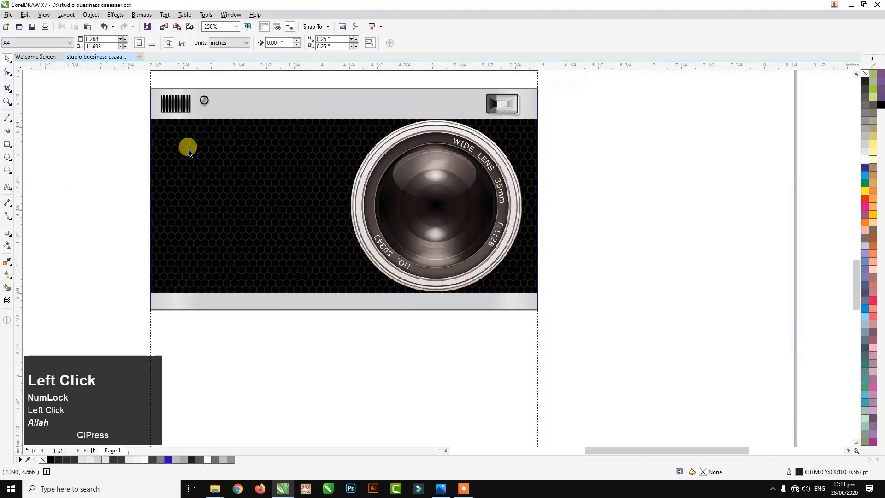
# Step: Copy the round button with its shadow to both lower sides of the lens, enlarging the left copy to about 0.24 inches wide
pyautogui.moveTo(230, 80); pyautogui.dragTo(190, 132)
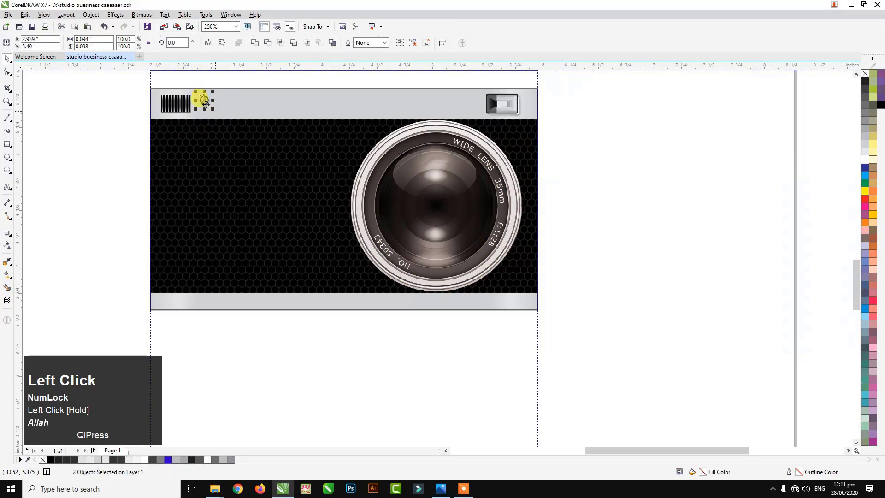
pyautogui.moveTo(203, 100); pyautogui.dragTo(375, 272)
pyautogui.rightClick(515, 272)
pyautogui.rightClick(373, 272)
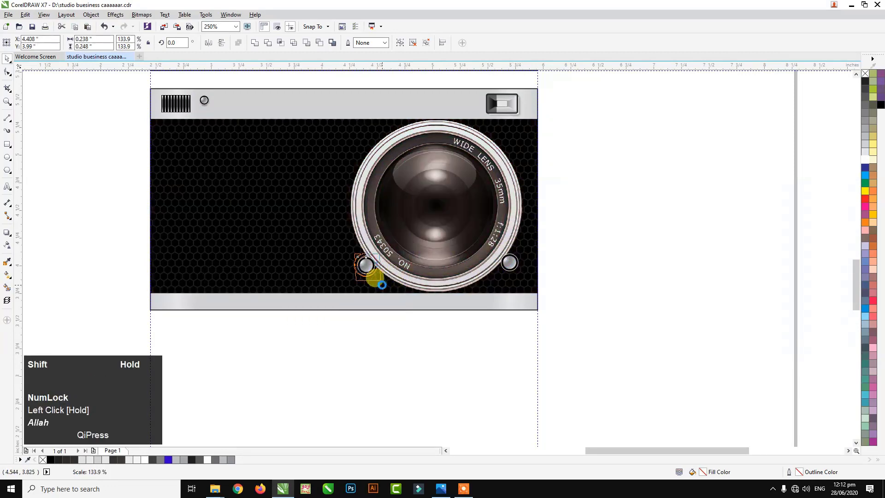
pyautogui.click(41, 201)
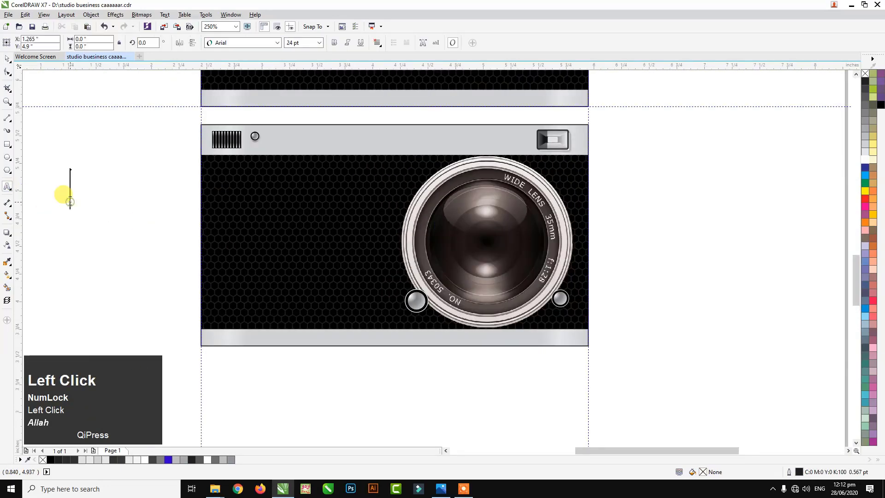
# Step: Add the text COLOR STUDIO in white Arial Black, about 7 pt, at the lower left of the black honeycomb area
pyautogui.click(70, 200)
pyautogui.write('COLOR STUDIO')
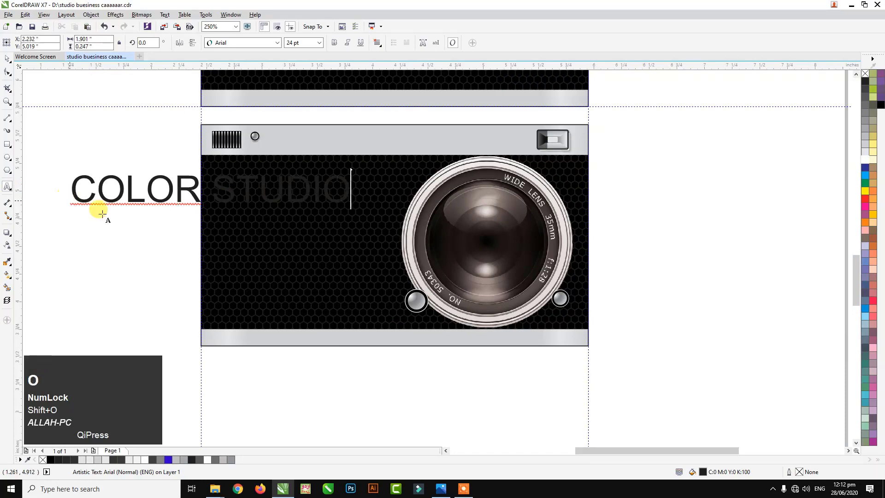
pyautogui.click(7, 57)
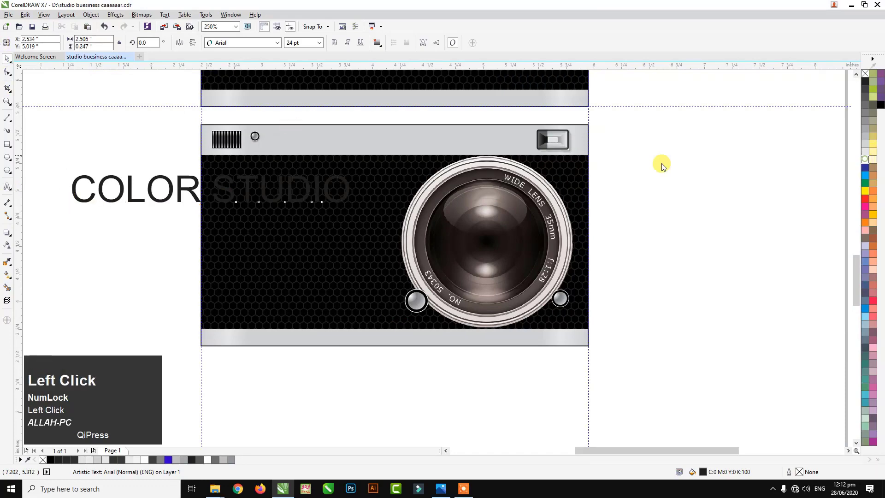
pyautogui.moveTo(351, 204); pyautogui.dragTo(123, 180)
pyautogui.moveTo(286, 275); pyautogui.dragTo(255, 322)
pyautogui.click(277, 43)
pyautogui.click(248, 83)
pyautogui.scroll(2, 265, 315)
# Step: Duplicate the studio title and change the copy to Graphics Photographer in bold Arial Narrow, about 4.5 pt, centred below it
pyautogui.rightClick(255, 322)
pyautogui.doubleClick(255, 321)
pyautogui.hotkey('ctrl', 'a')
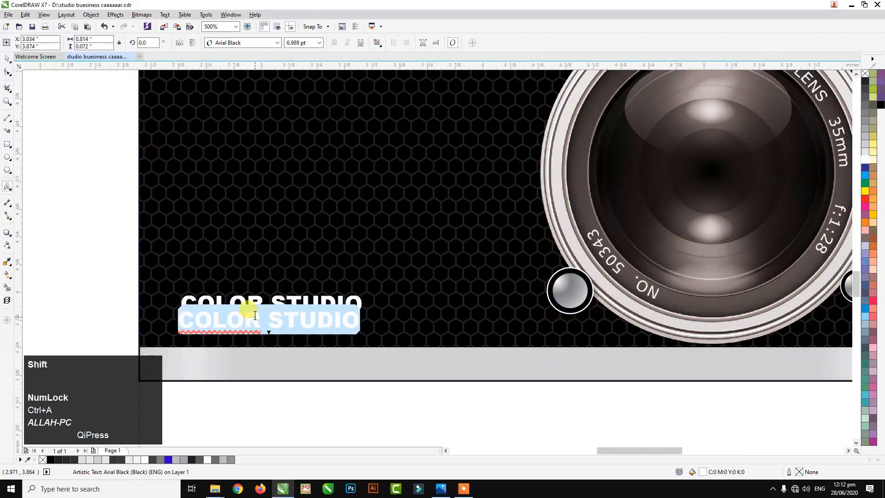
pyautogui.write('G')
pyautogui.press('BackSpace')
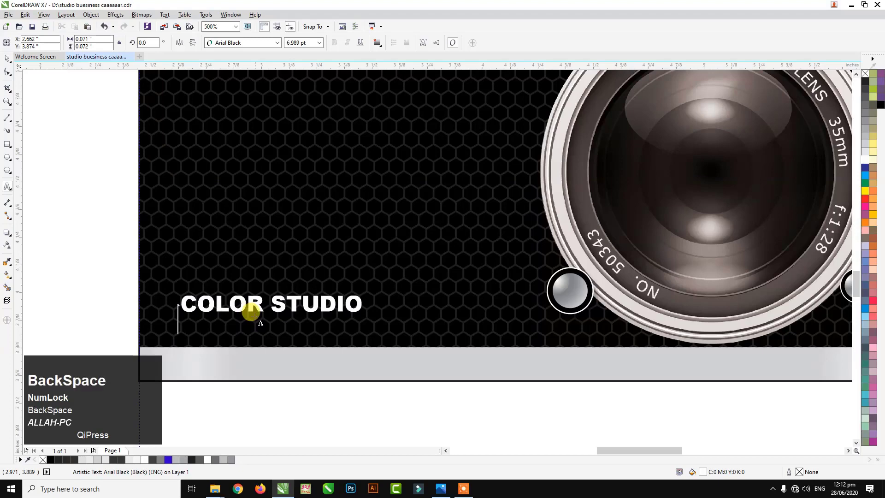
pyautogui.press('shift')
pyautogui.write('Gr')
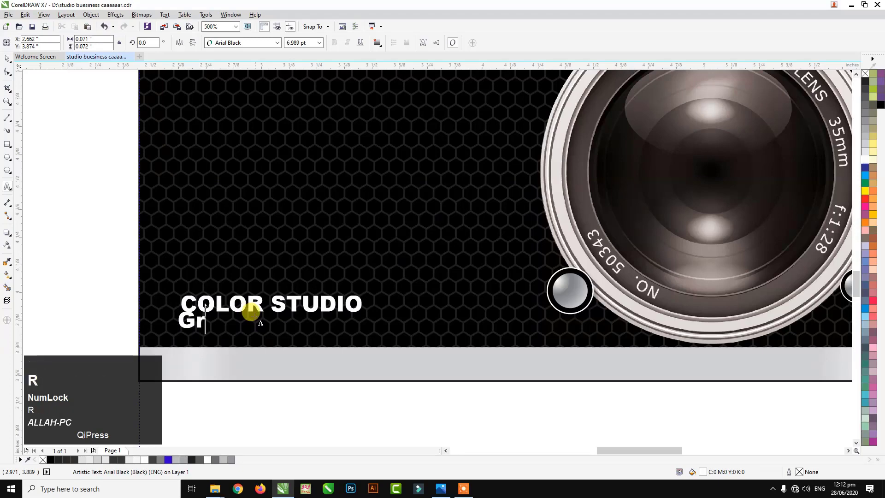
pyautogui.write('aph')
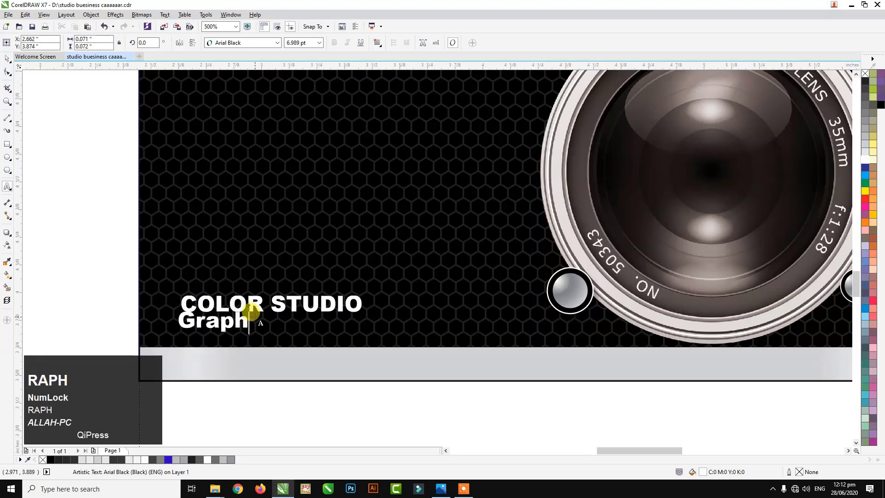
pyautogui.write('oc')
pyautogui.press('BackSpace')
pyautogui.write('i')
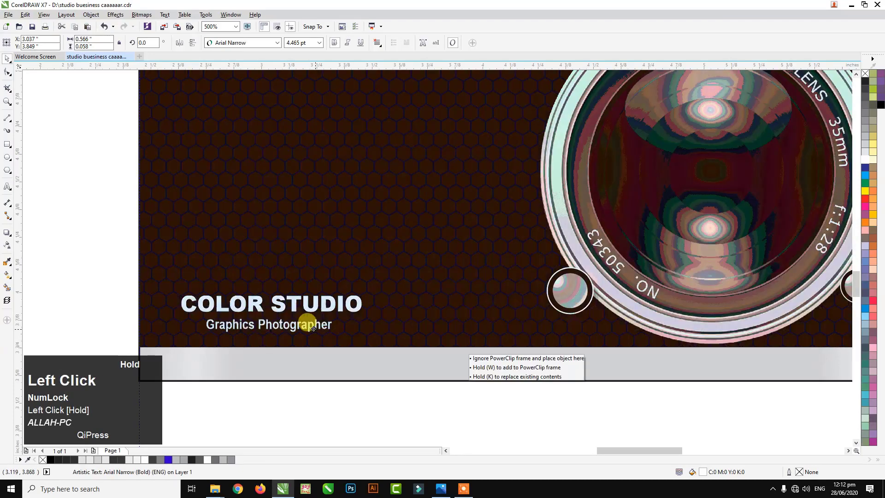
# Step: Copy the round photographer logo from the contact side to above the COLOR STUDIO title and adjust its size
pyautogui.scroll(-3, 339, 269)
pyautogui.scroll(-3, 340, 269)
pyautogui.moveTo(305, 130); pyautogui.dragTo(321, 263)
pyautogui.rightClick(322, 263)
pyautogui.scroll(2, 330, 277)
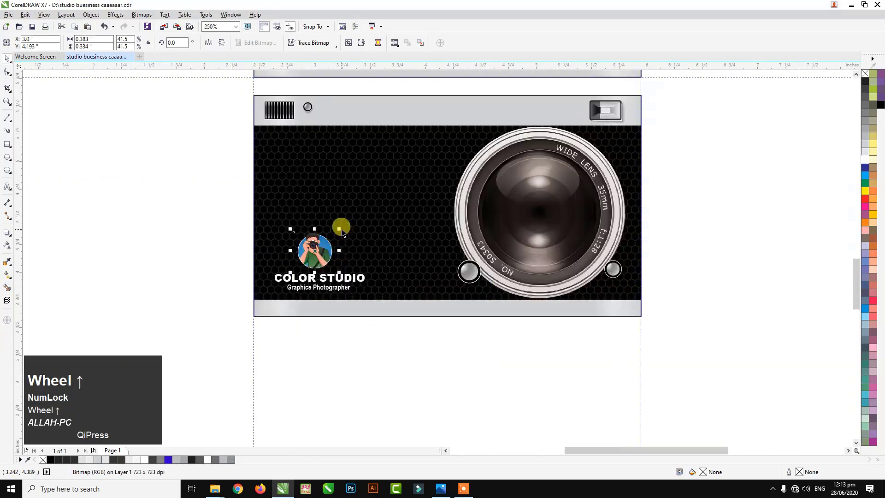
pyautogui.moveTo(342, 231); pyautogui.dragTo(340, 214)
# Step: Enlarge the lens image to about 1.75 inches and shift it so that it overlaps the card's grey top strip
pyautogui.click(448, 199)
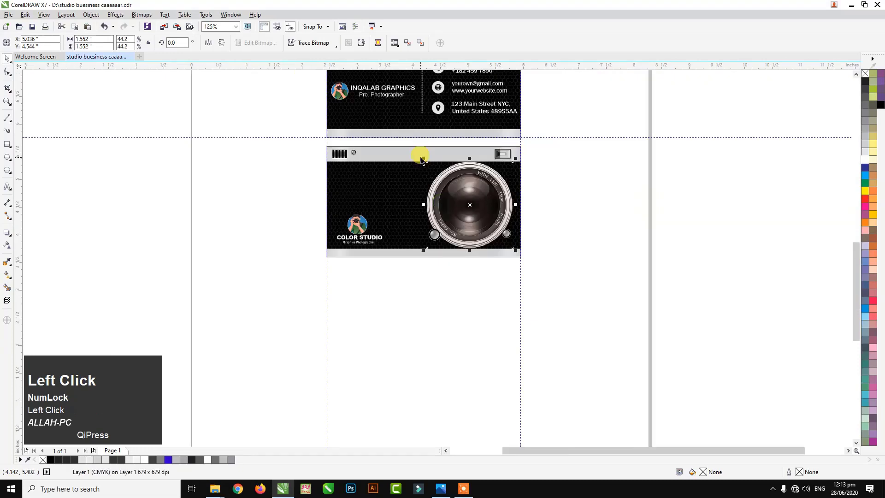
pyautogui.moveTo(442, 177); pyautogui.dragTo(396, 143)
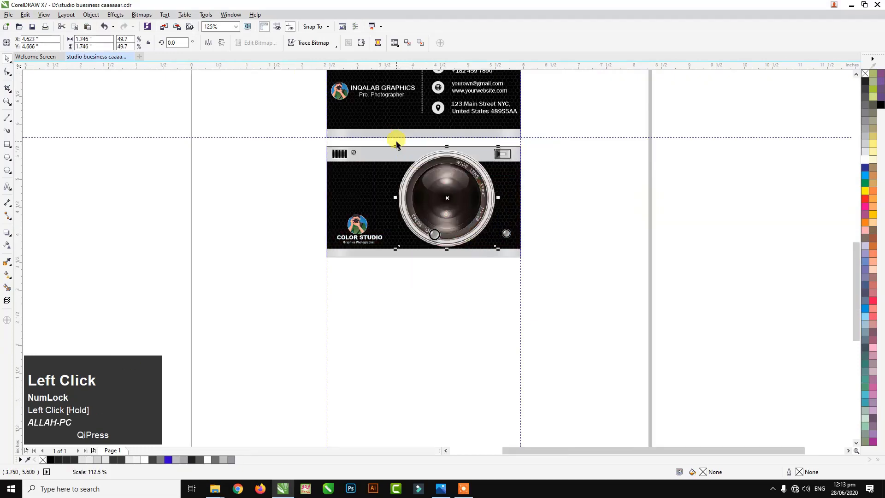
pyautogui.moveTo(499, 146); pyautogui.dragTo(504, 146)
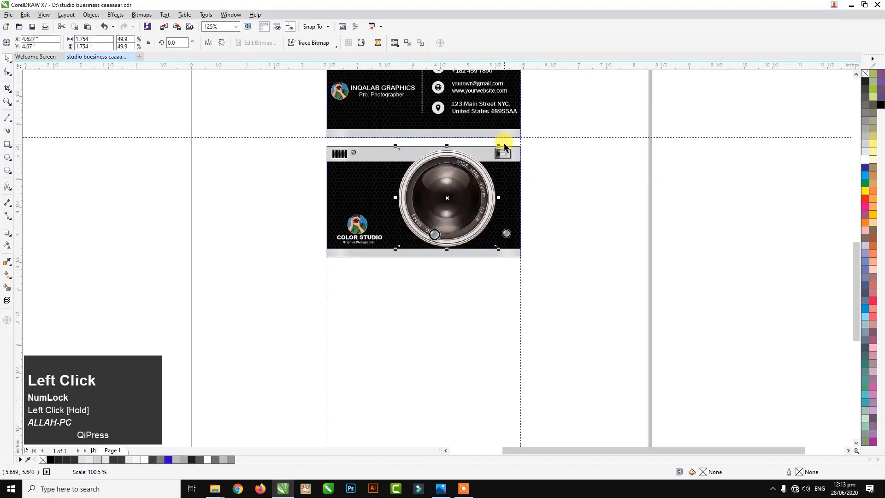
pyautogui.moveTo(550, 212); pyautogui.dragTo(500, 252)
pyautogui.moveTo(474, 199); pyautogui.dragTo(481, 197)
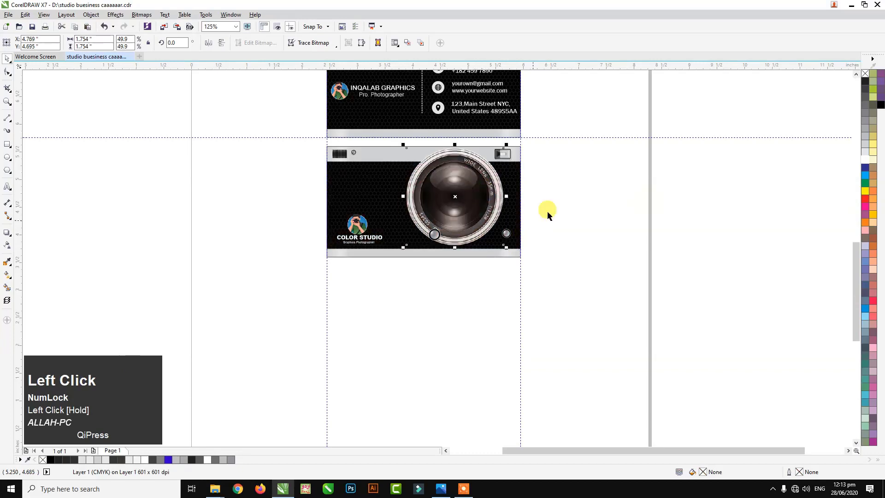
# Step: Move the two round buttons beside the lower left and lower right edges of the enlarged lens
pyautogui.moveTo(547, 213); pyautogui.dragTo(494, 232)
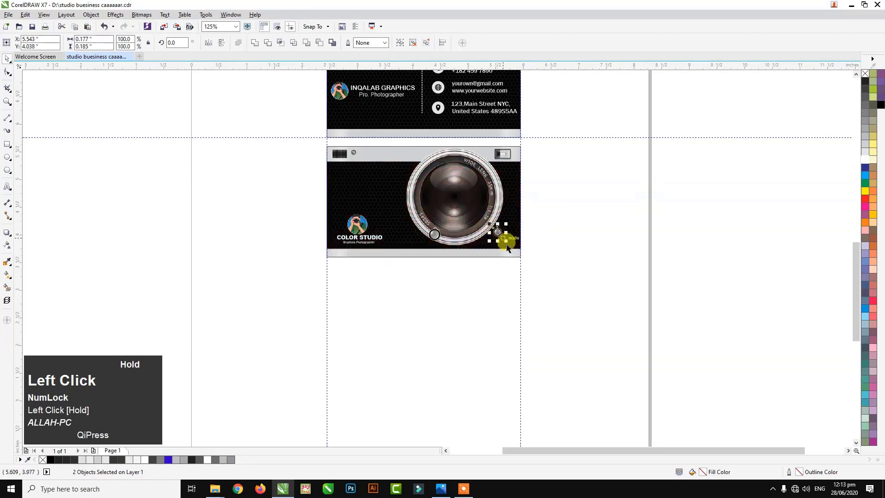
pyautogui.moveTo(407, 216); pyautogui.dragTo(417, 238)
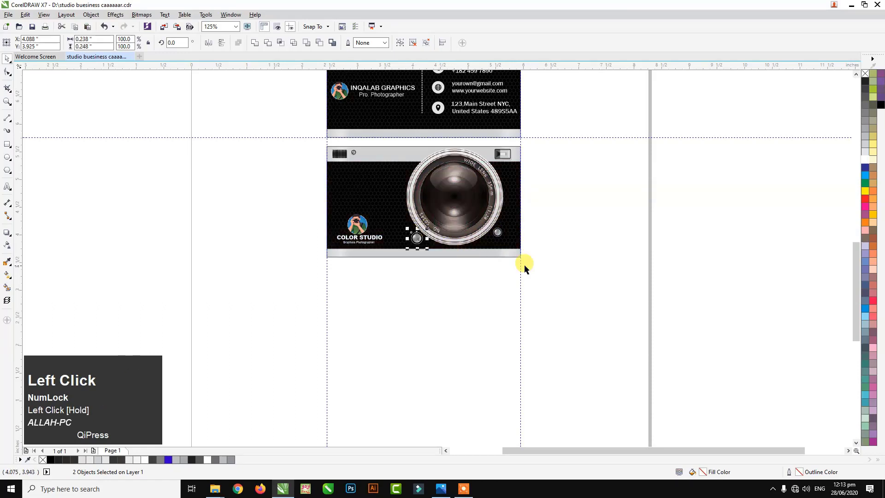
pyautogui.click(538, 265)
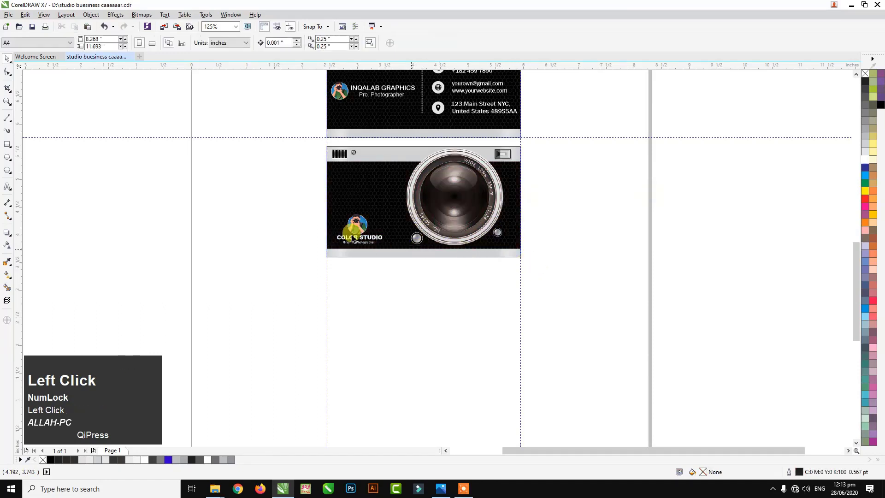
pyautogui.press('F4')
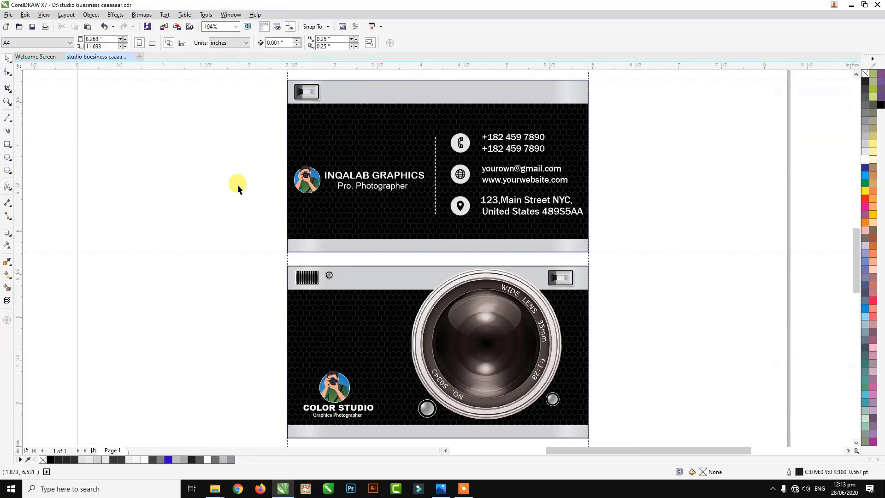
pyautogui.press('s')
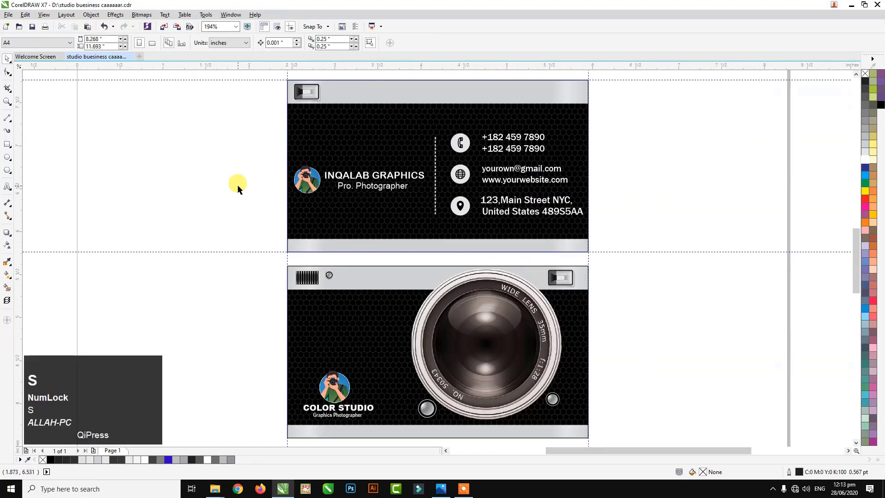